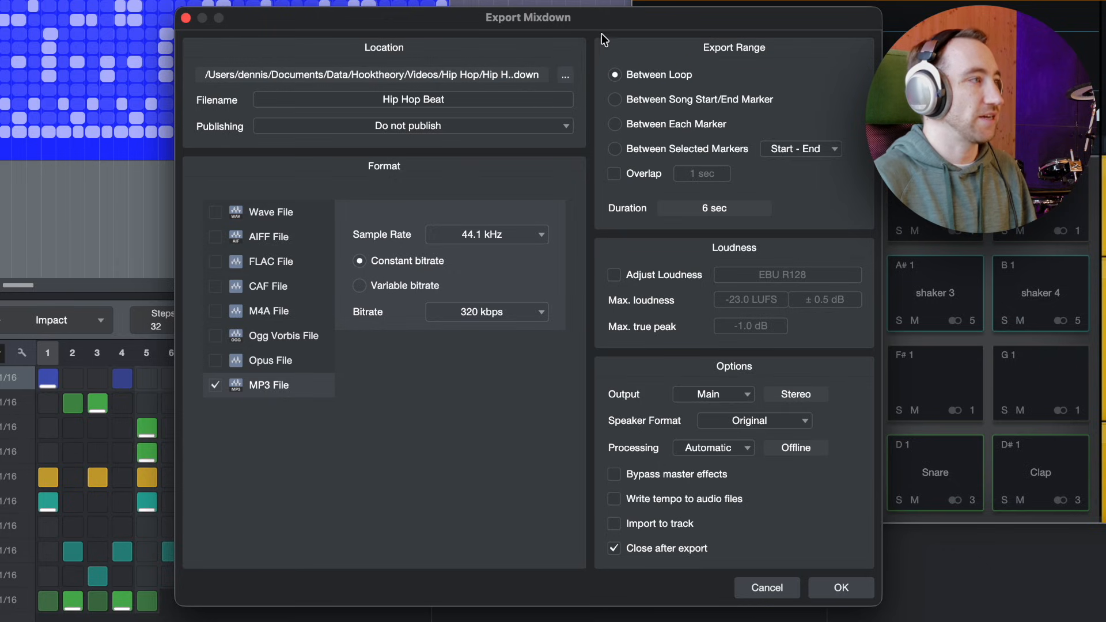
Step: Export the drum loop as the MP3 Hip Hop Beat and bring it into a blank Hookpad project as an audio track
click(841, 587)
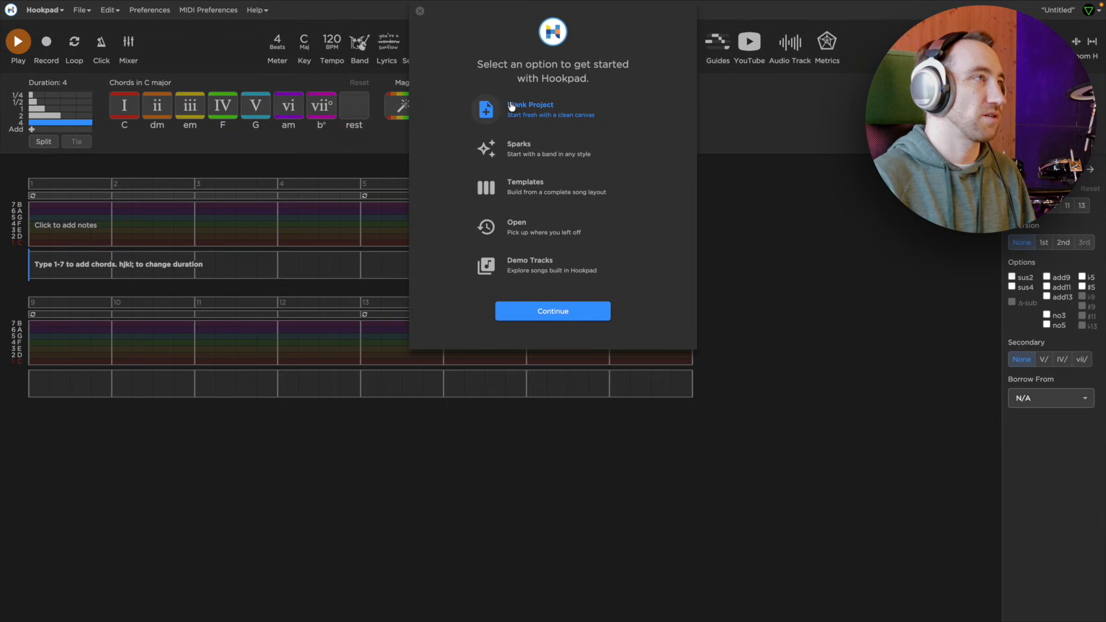
click(491, 107)
drag(11, 570, 36, 229)
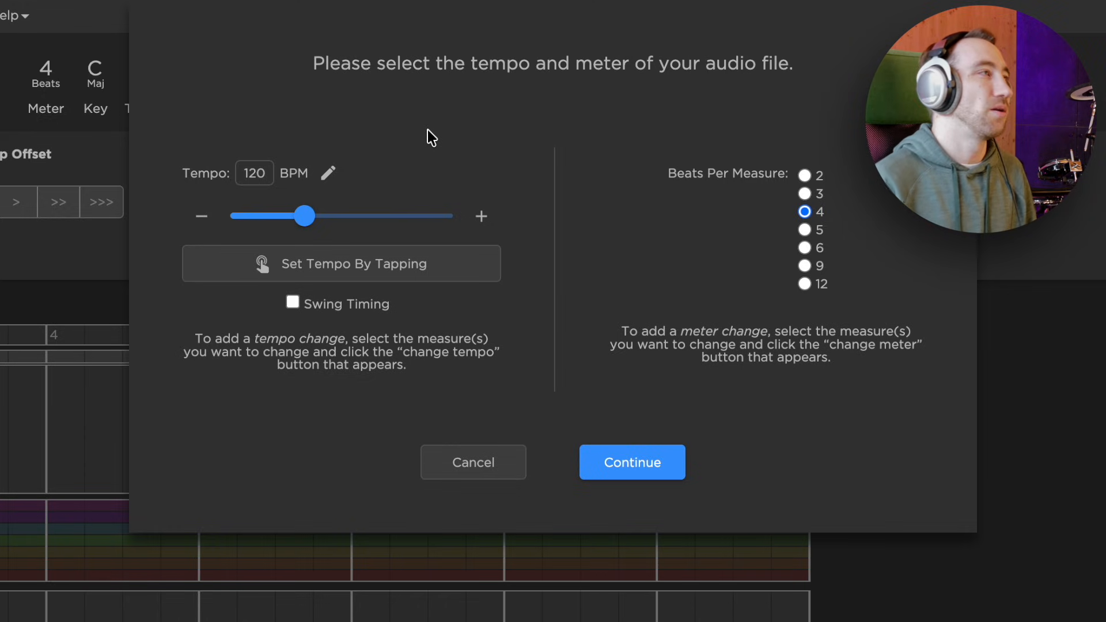
Step: Set the audio file's tempo to 80 BPM by tapping along with the beat
click(329, 271)
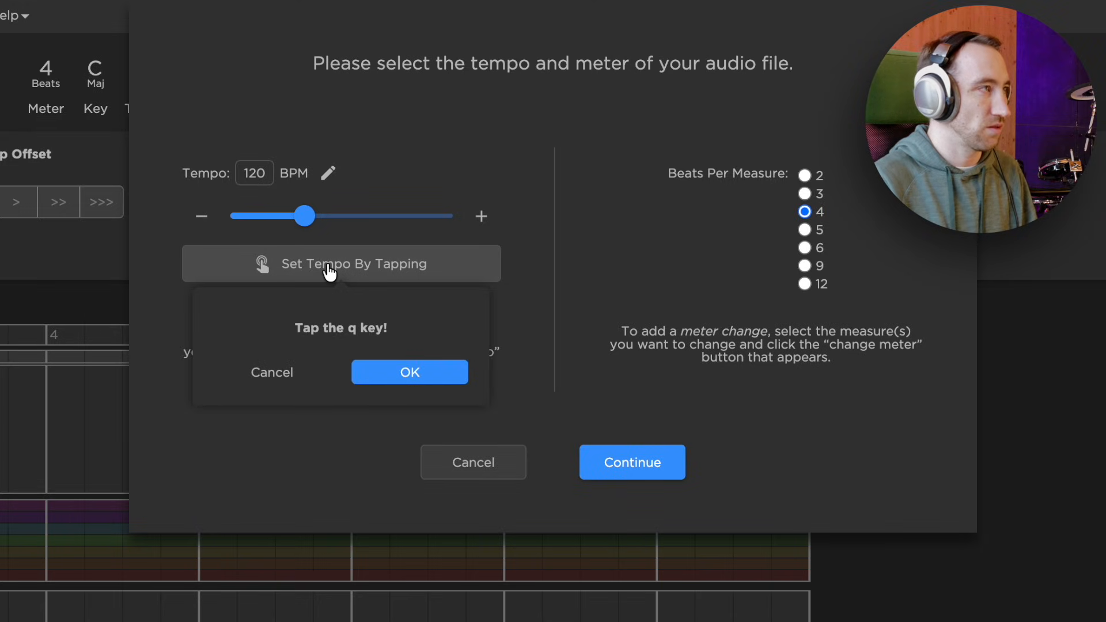
key(q)
key(q)
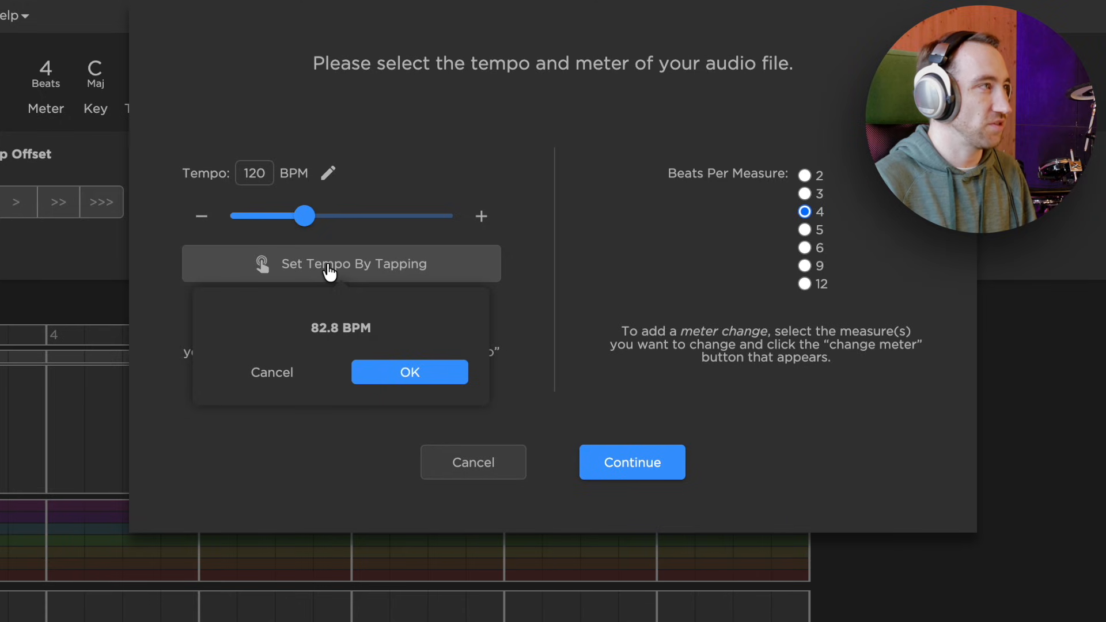
key(q)
key(q)
key(q)
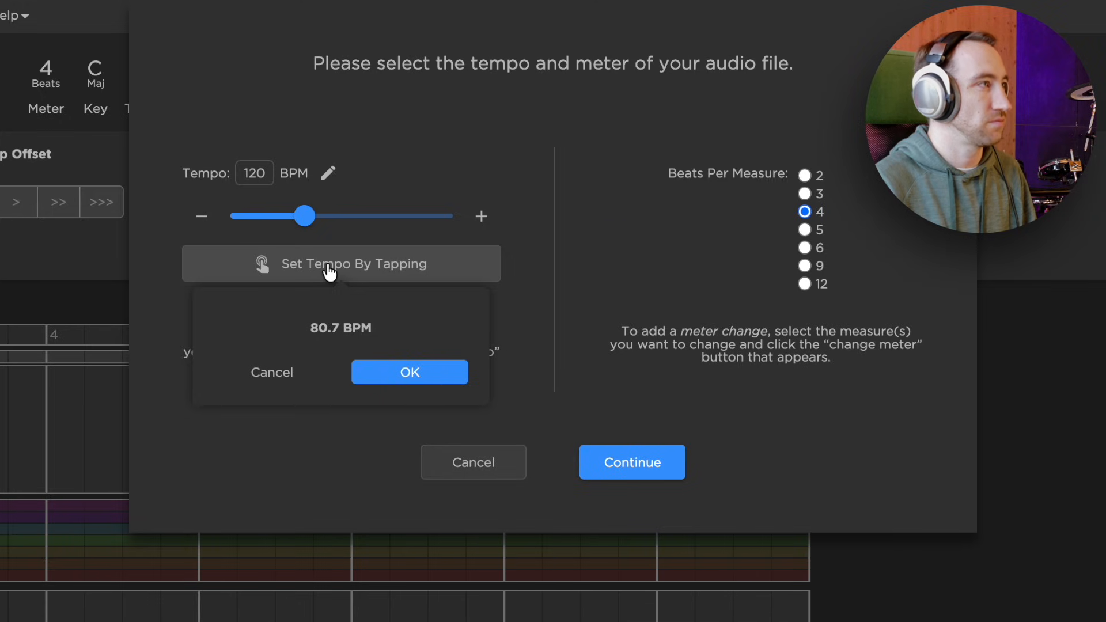
click(390, 371)
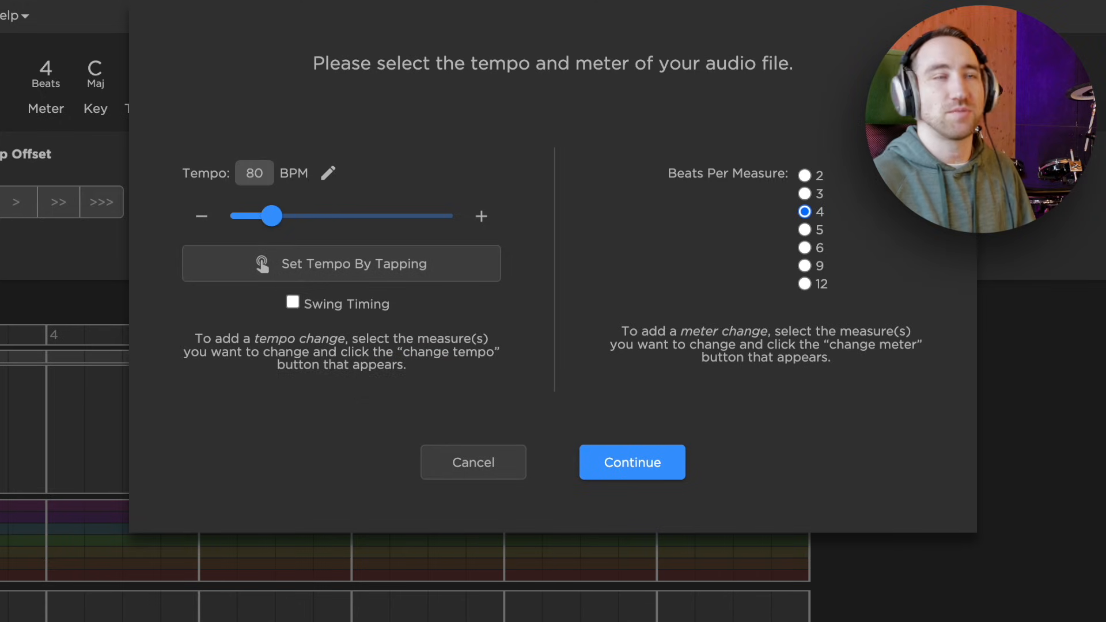
Step: Enable swing timing at 60 % on the .25 beat and accept the tempo and meter settings
click(292, 302)
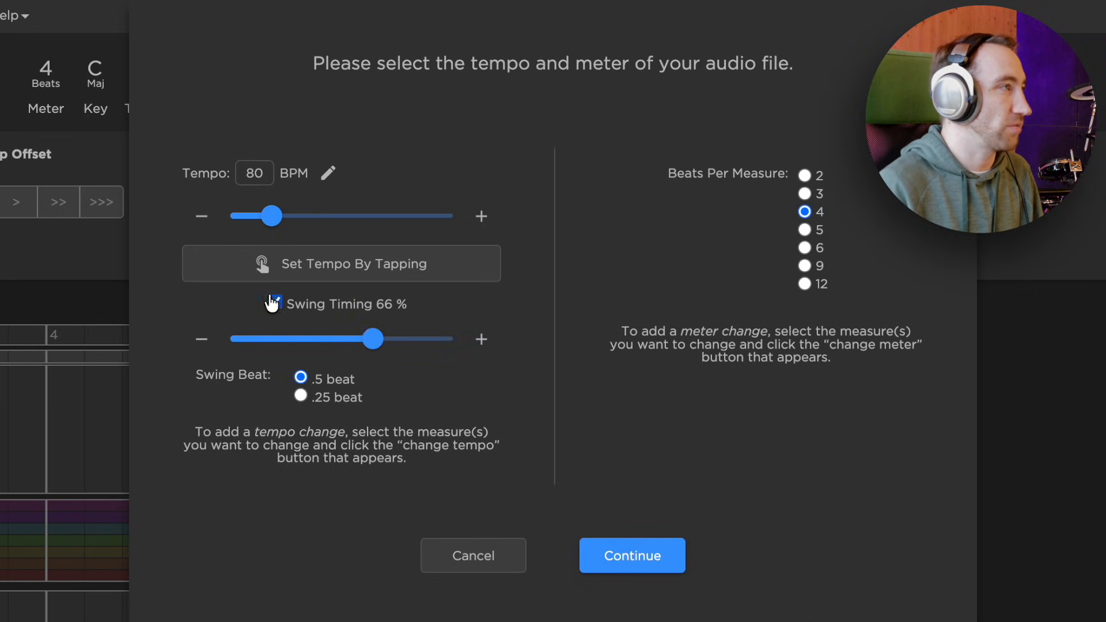
click(301, 395)
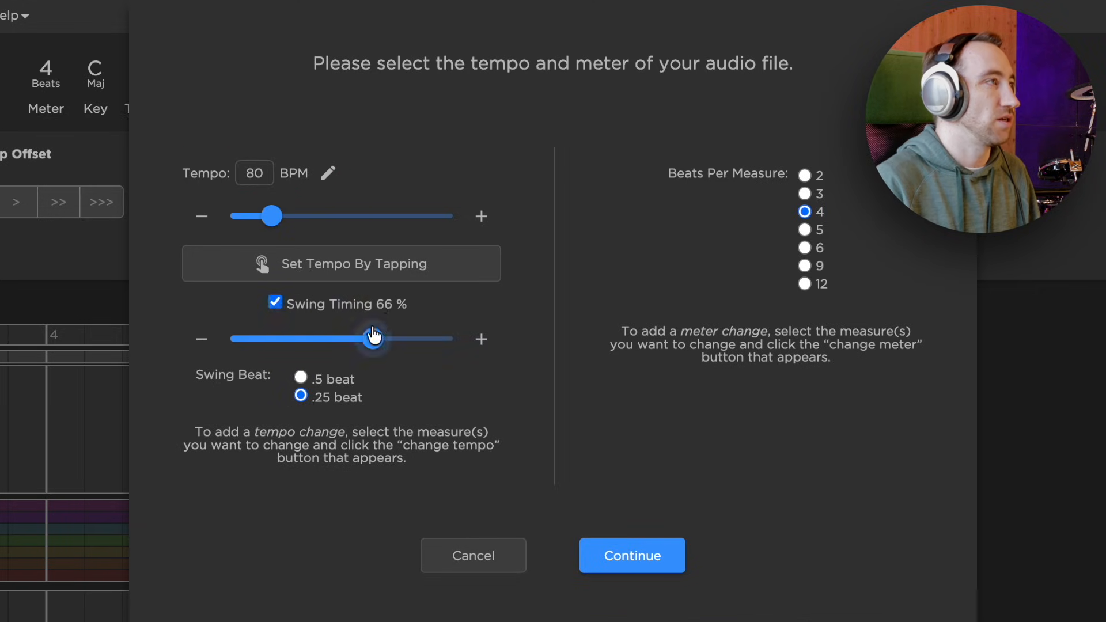
drag(372, 339, 321, 349)
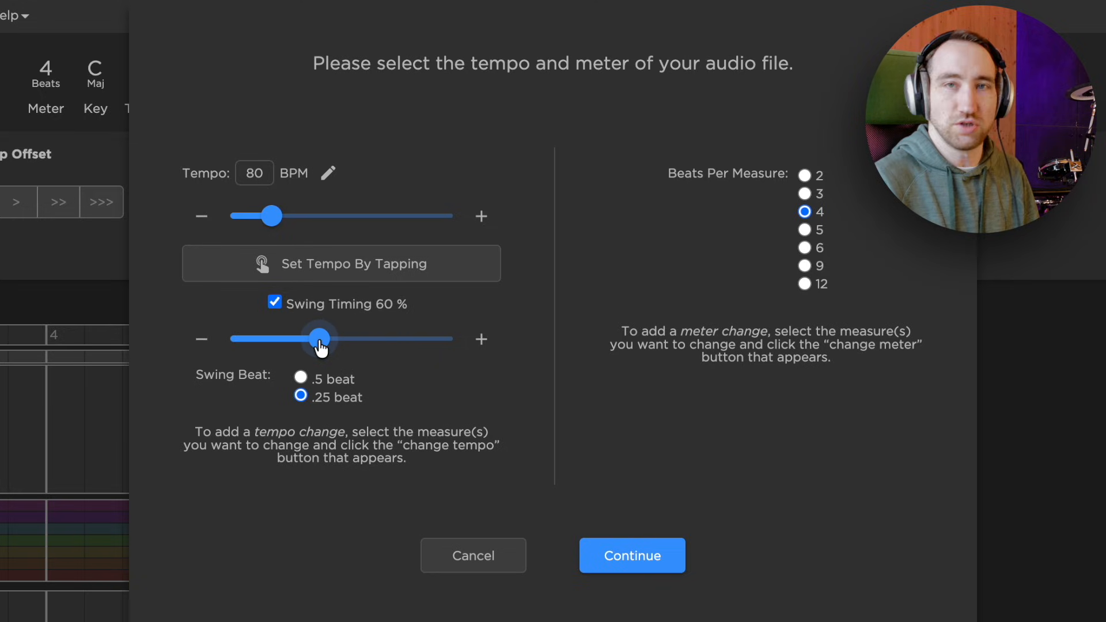
click(660, 558)
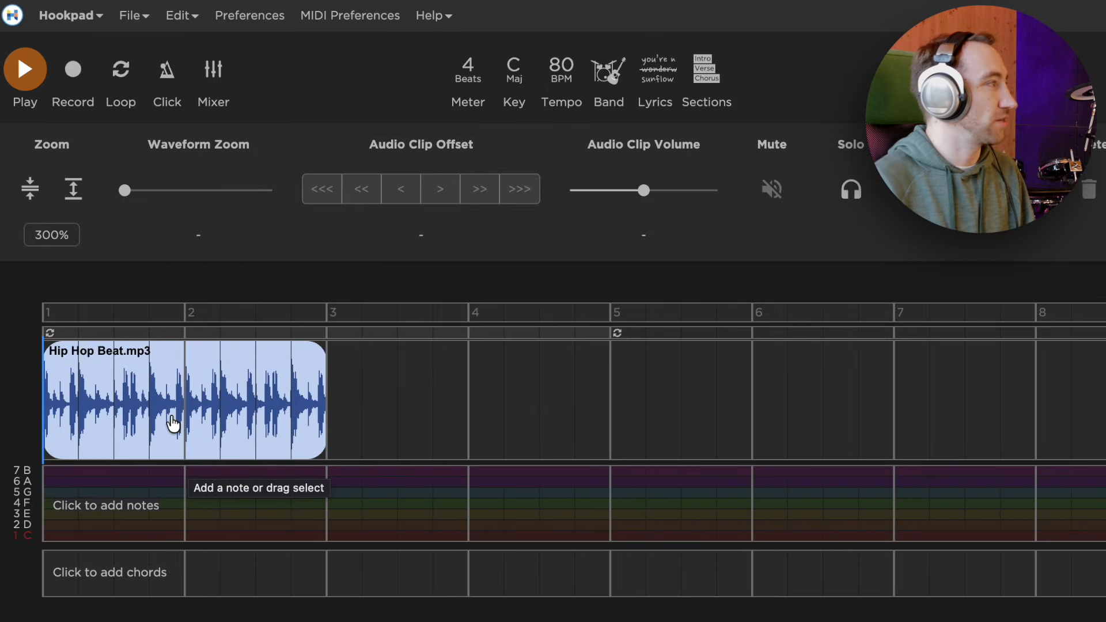
Step: Play the Hip Hop Beat clip and extend it as a looping clip through measure 16
key(space)
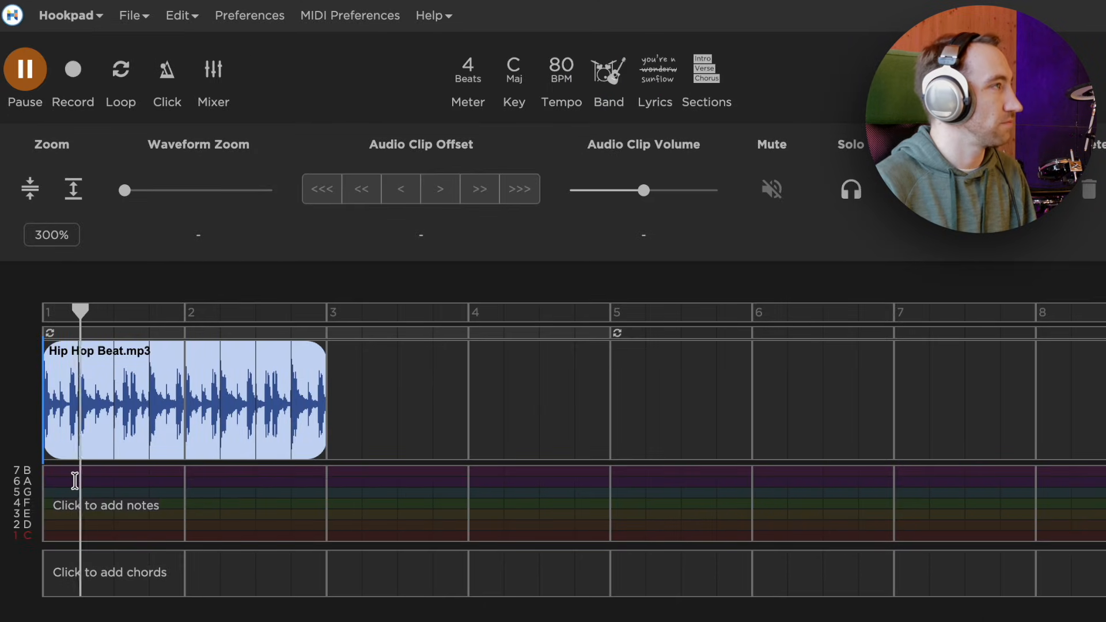
drag(326, 345, 1102, 386)
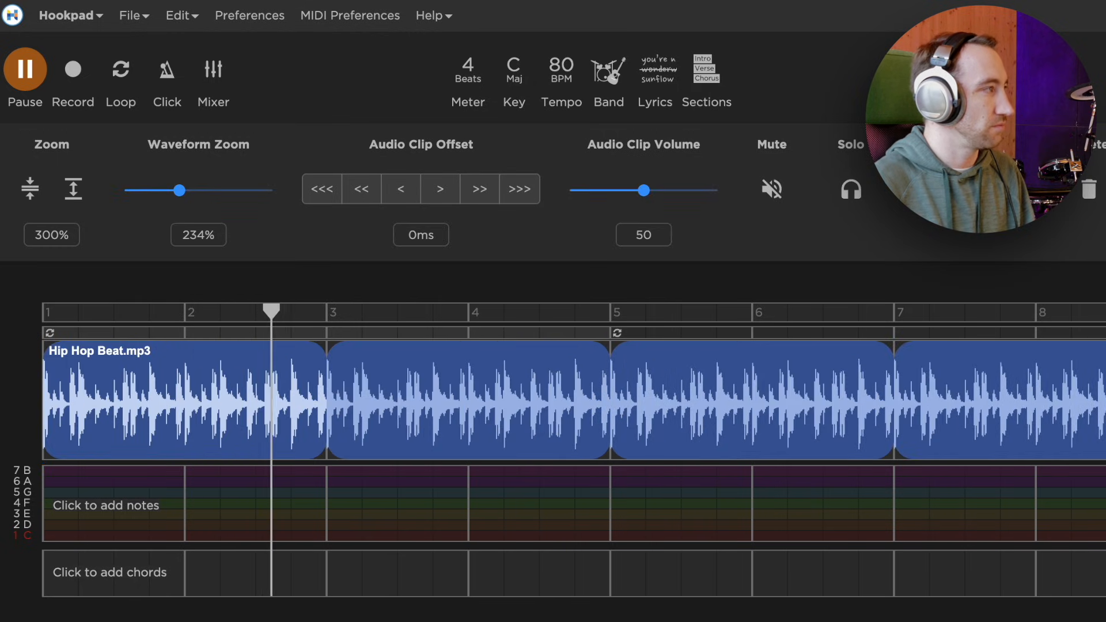
key(space)
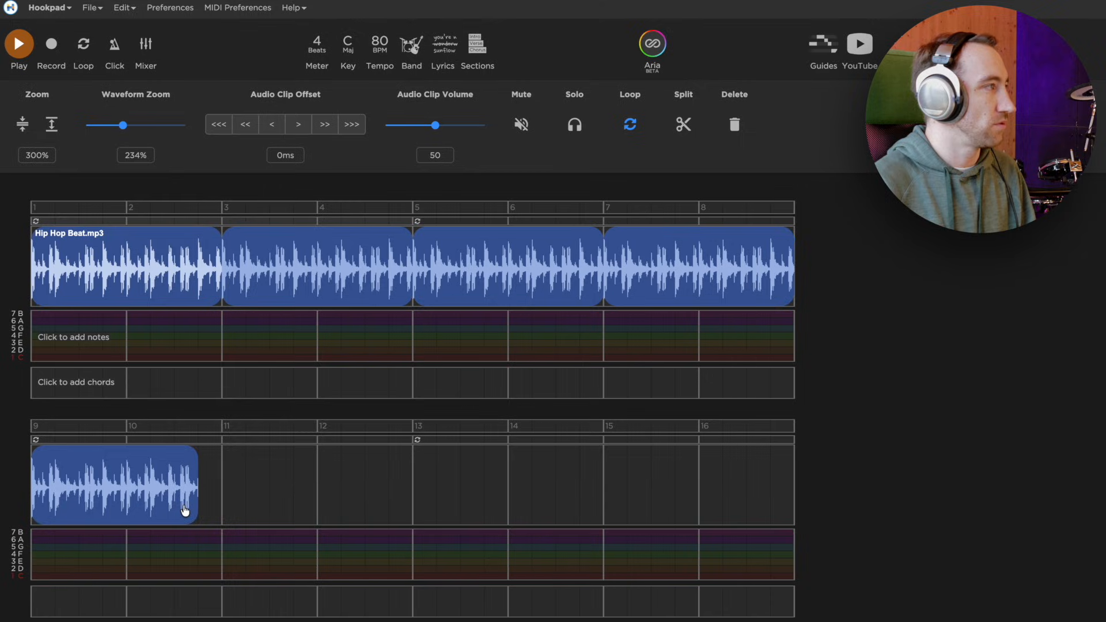
click(629, 128)
click(628, 128)
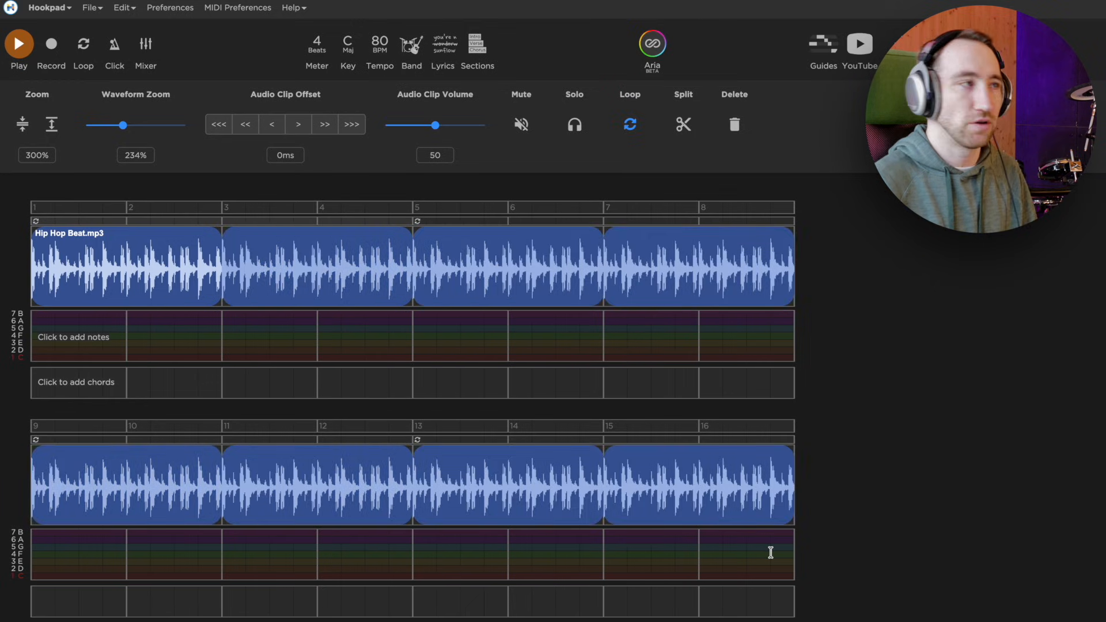
Step: Set the key to C minor and insert the preset progression i–iv–V–i from measure 1
click(349, 55)
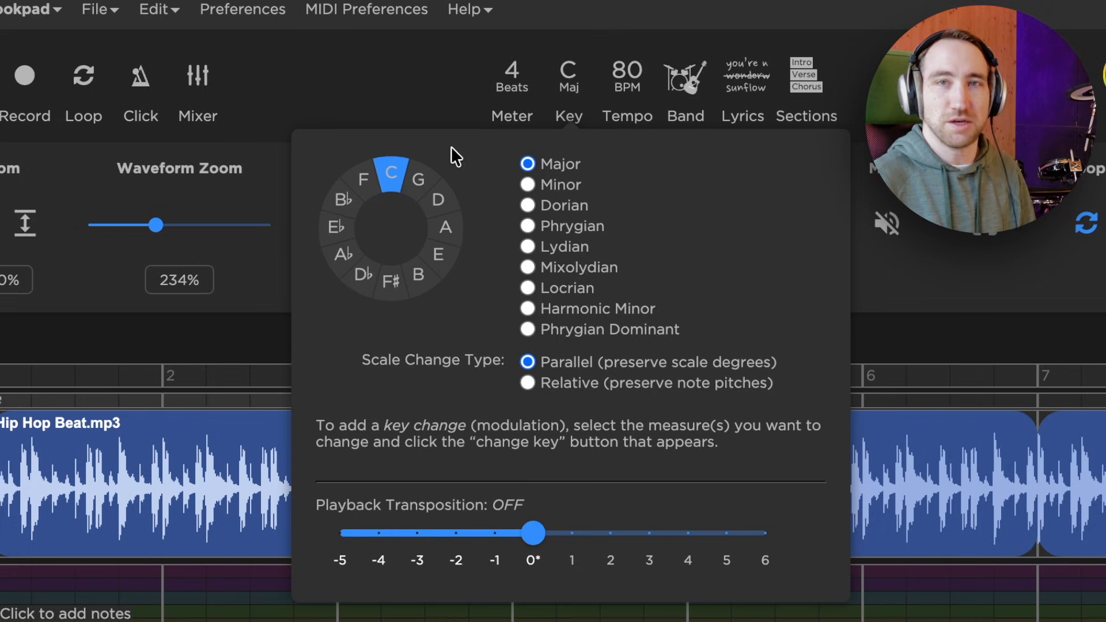
click(527, 185)
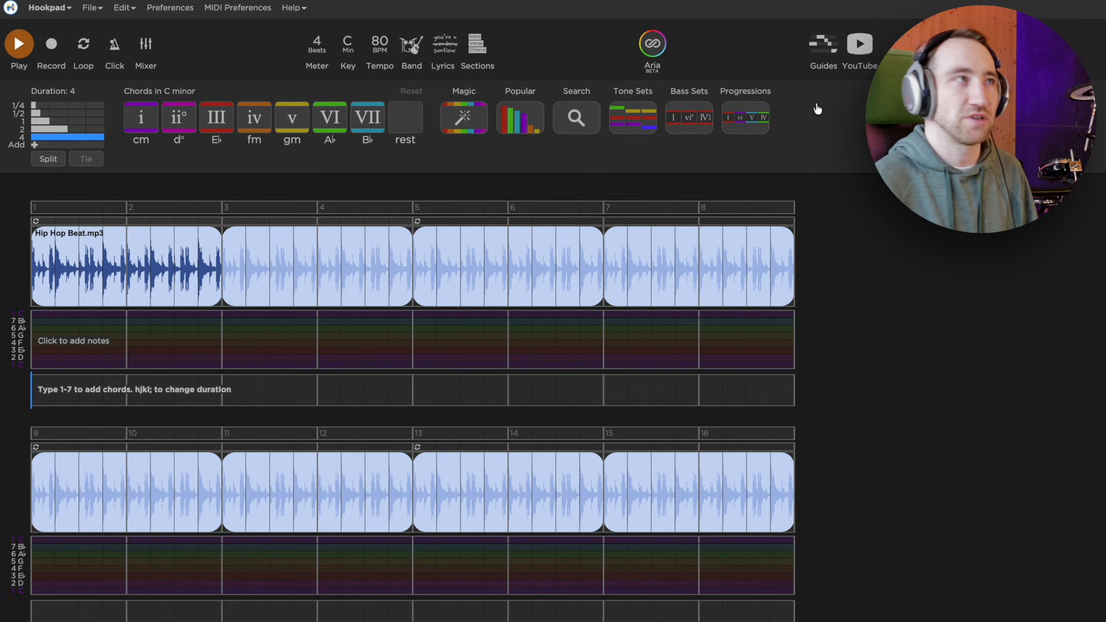
click(746, 119)
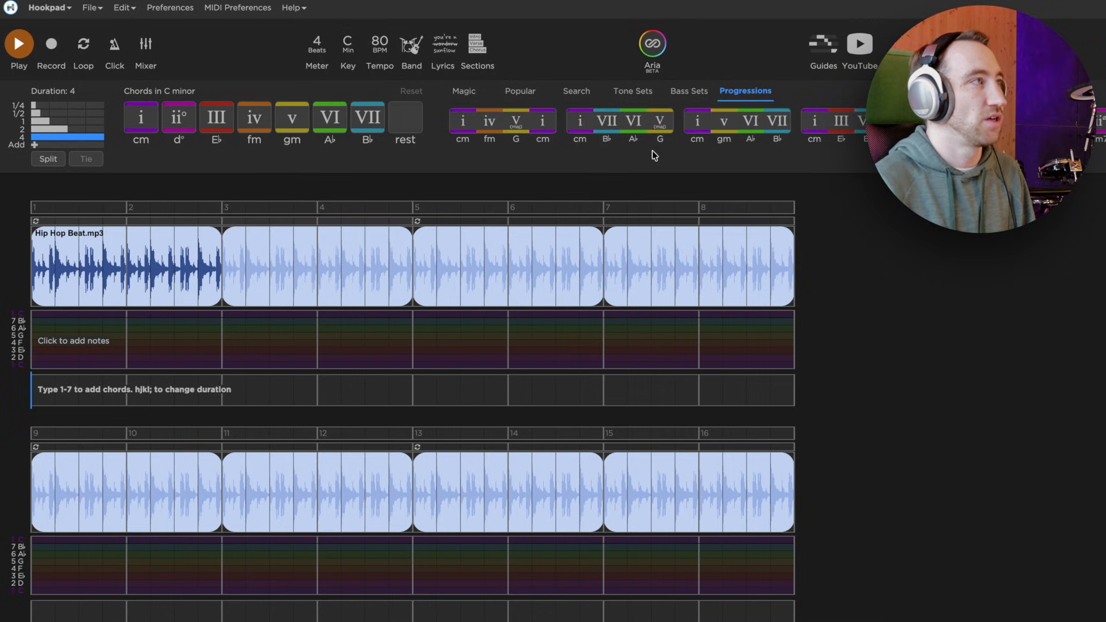
click(459, 120)
Step: Set a playback loop over measures 1 to 4 and listen to the chords with the beat
key(space)
drag(54, 218, 400, 232)
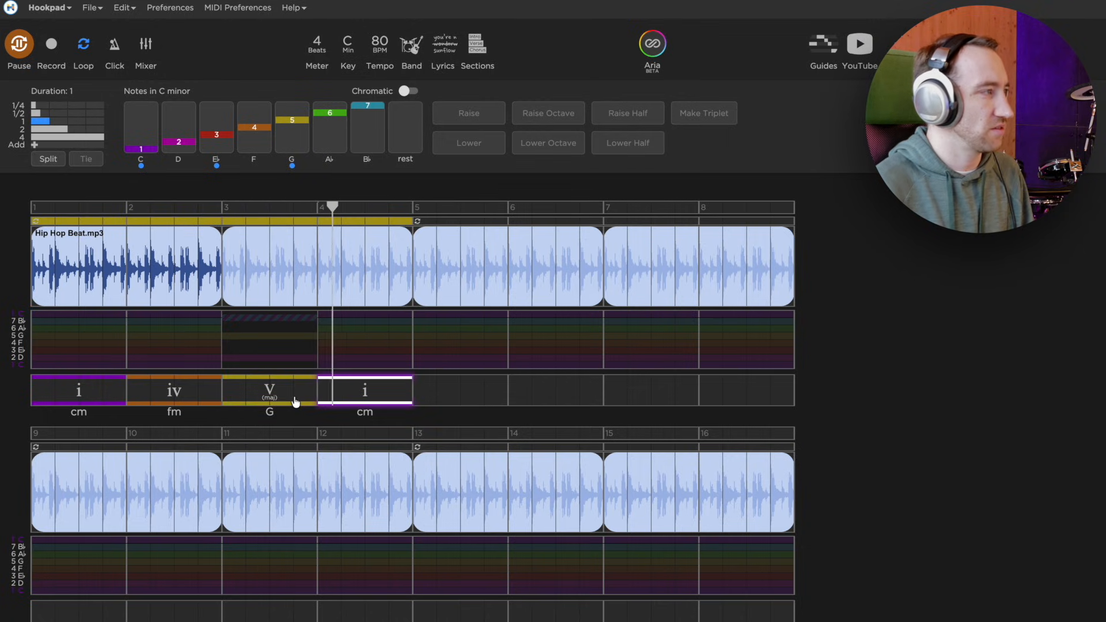
key(space)
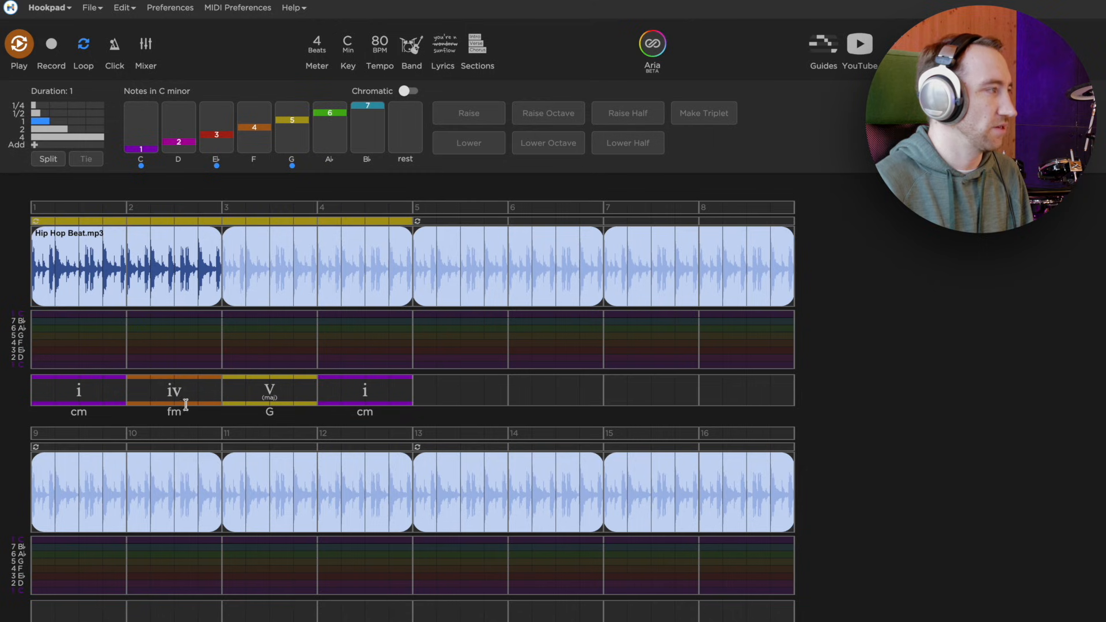
Step: Audition the first chords and replace the progression in measures 1 to 4 with the preset i–v–VI–VII
click(82, 393)
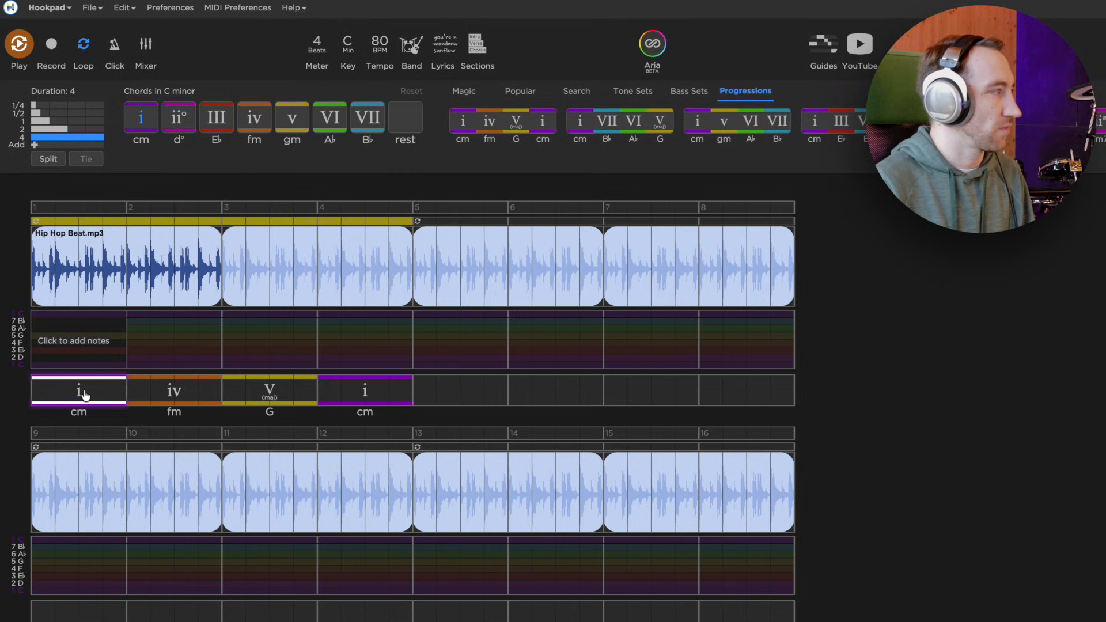
click(182, 394)
click(259, 392)
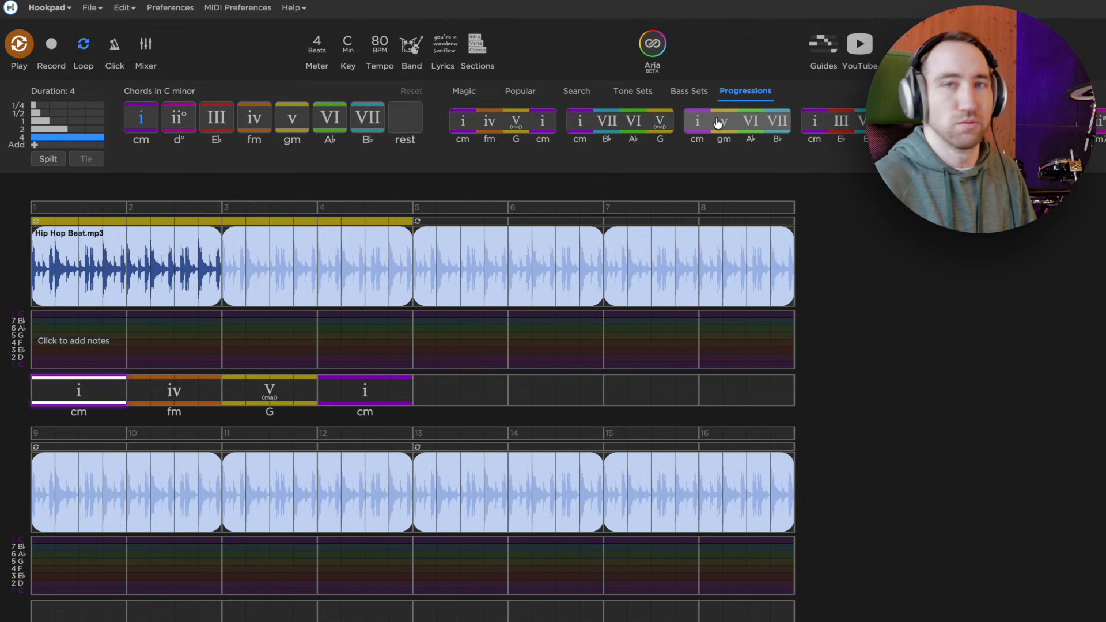
click(717, 123)
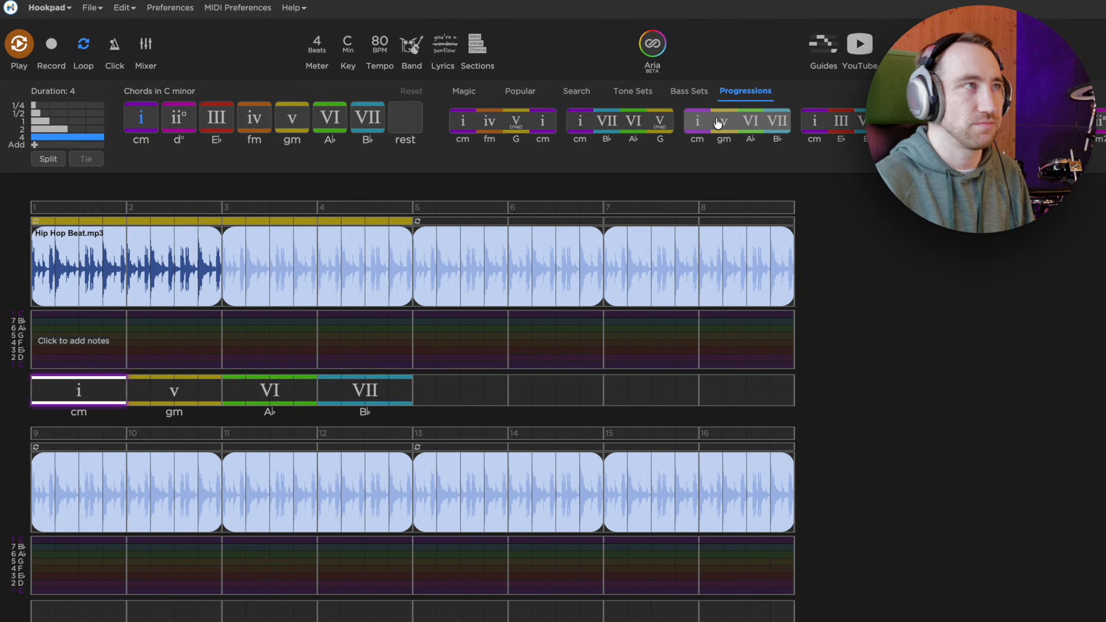
Step: Play the looped i–v–VI–VII progression with the beat from measure 1
click(33, 348)
key(space)
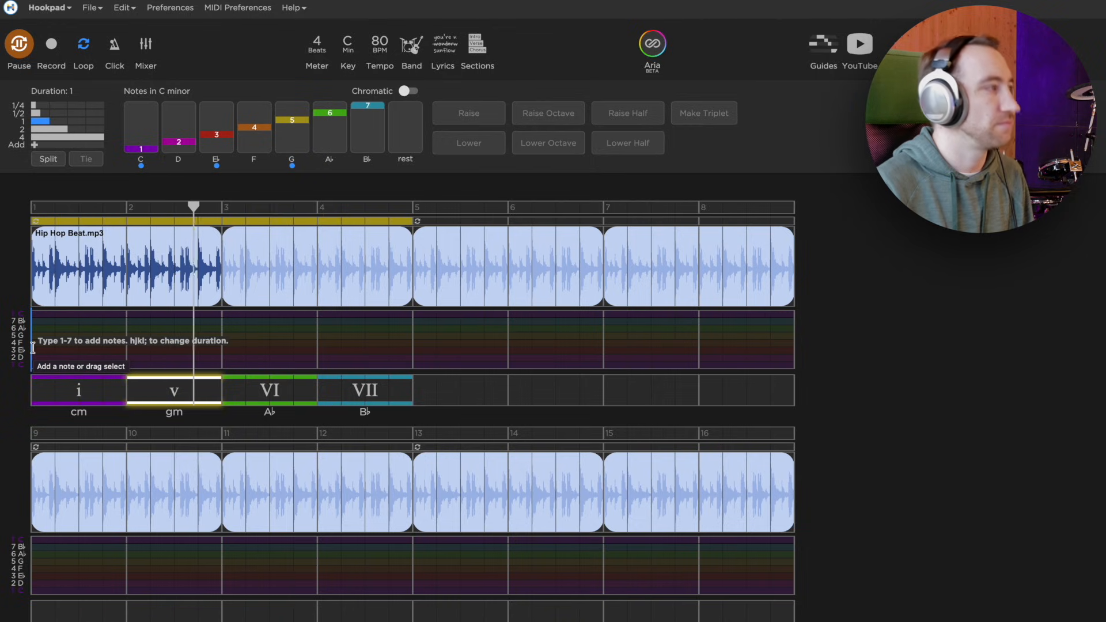
click(279, 400)
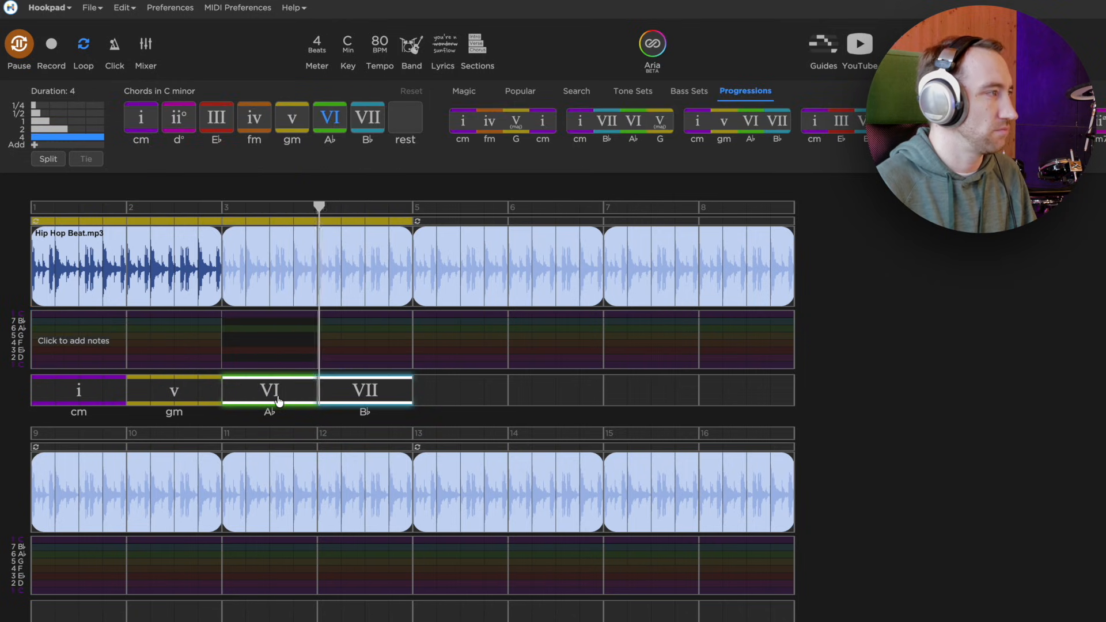
key(space)
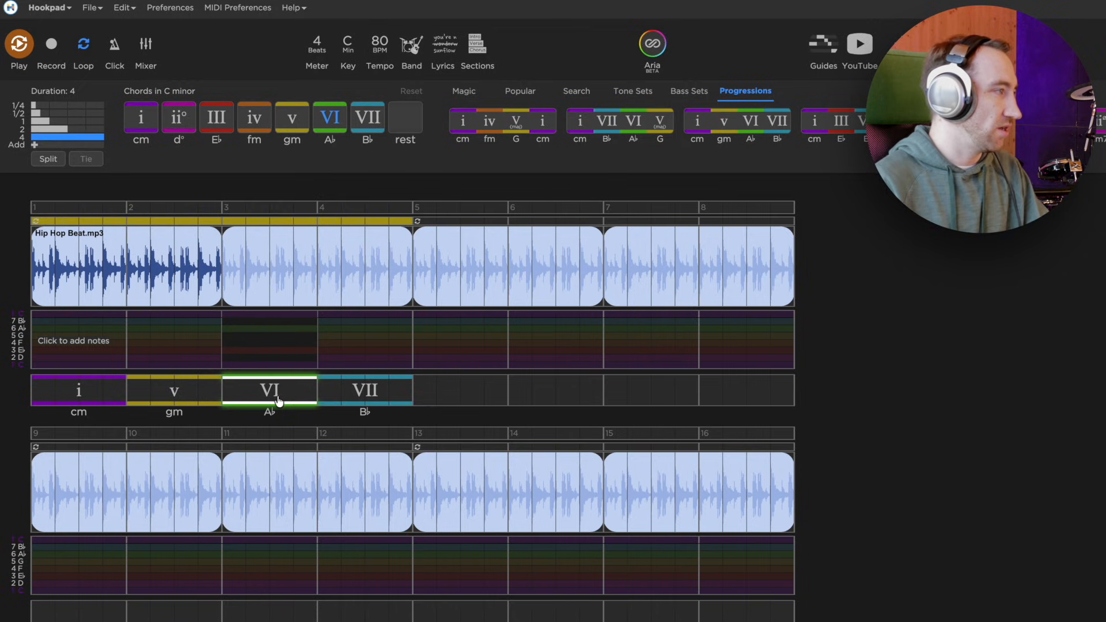
Step: Change the measure 3 chord to iv and the measure 4 chord to i, and play back the result
click(481, 395)
click(272, 398)
key(5)
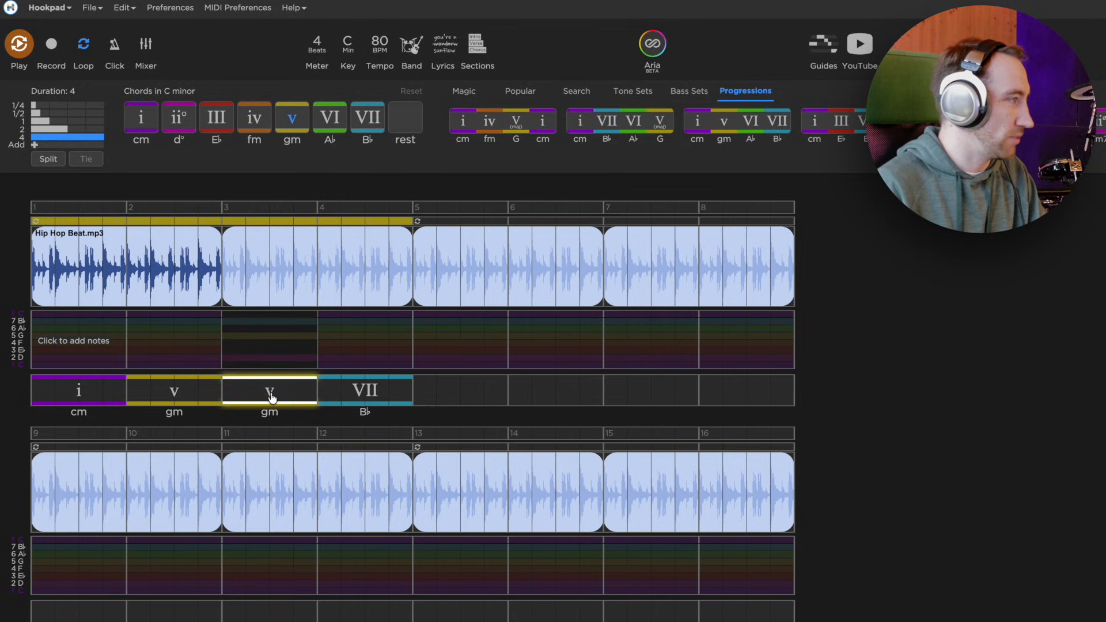
key(4)
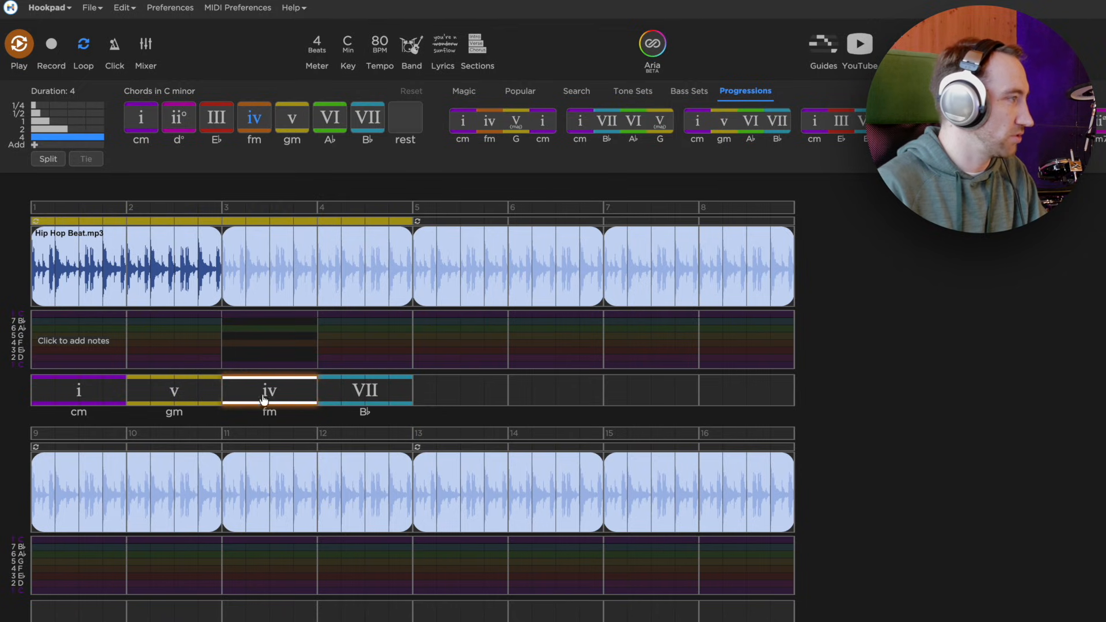
click(372, 394)
key(1)
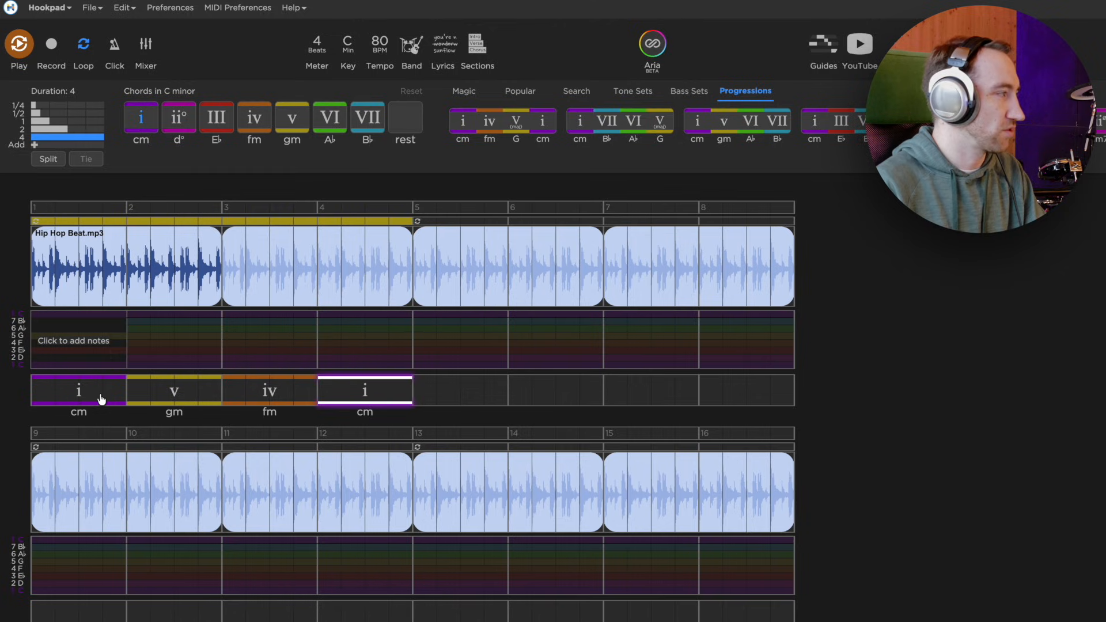
key(space)
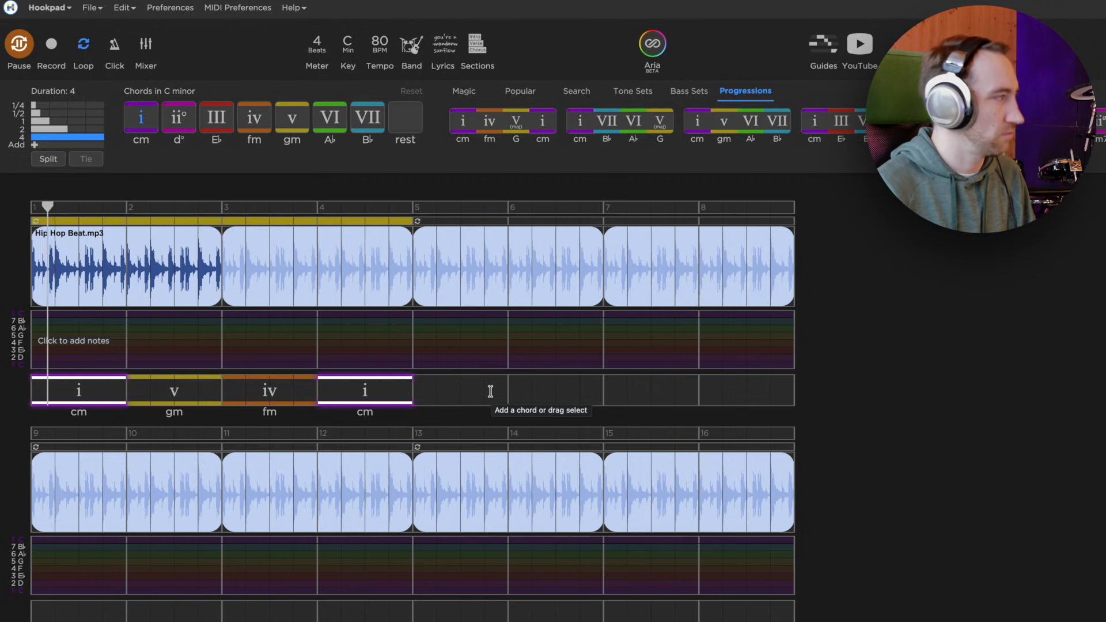
key(space)
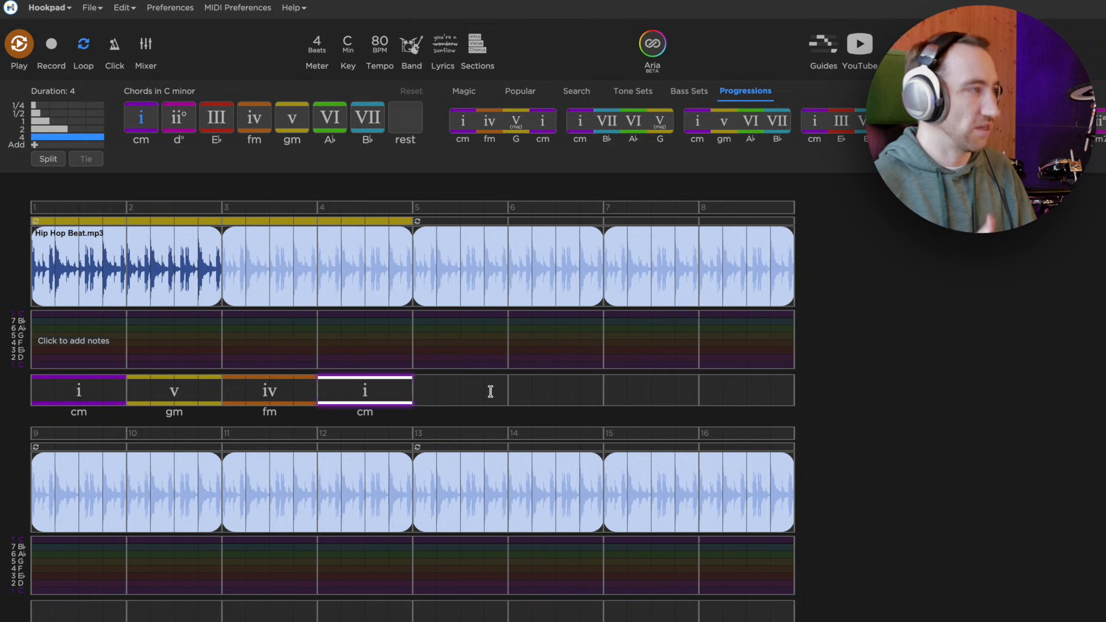
Step: Split the measure 4 chord into two halves and change the second half to v
click(490, 392)
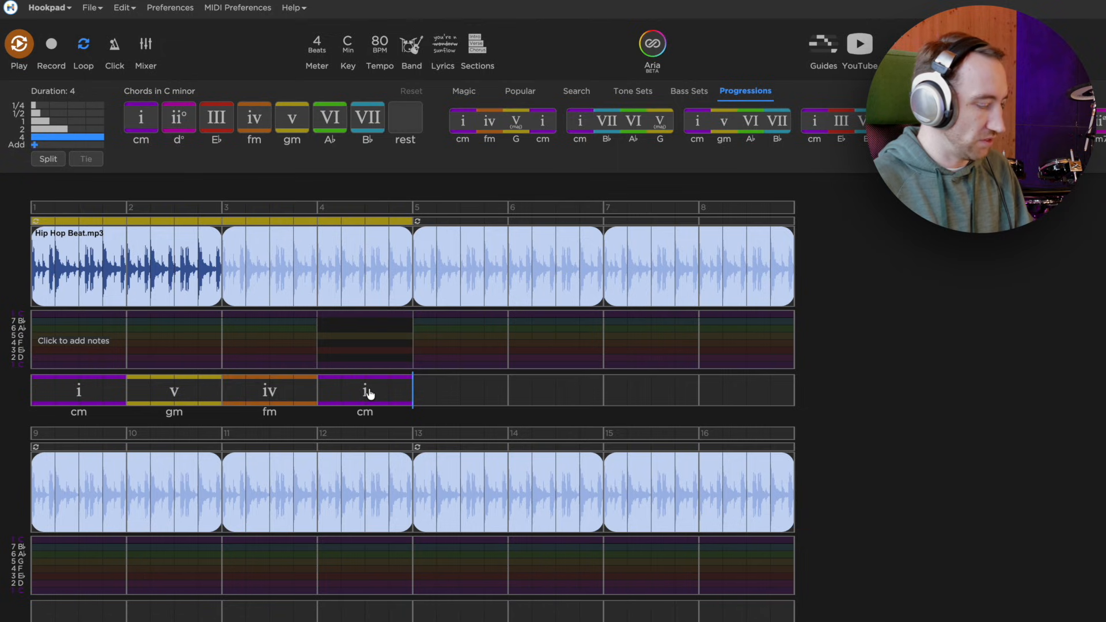
alt+click(366, 391)
click(390, 396)
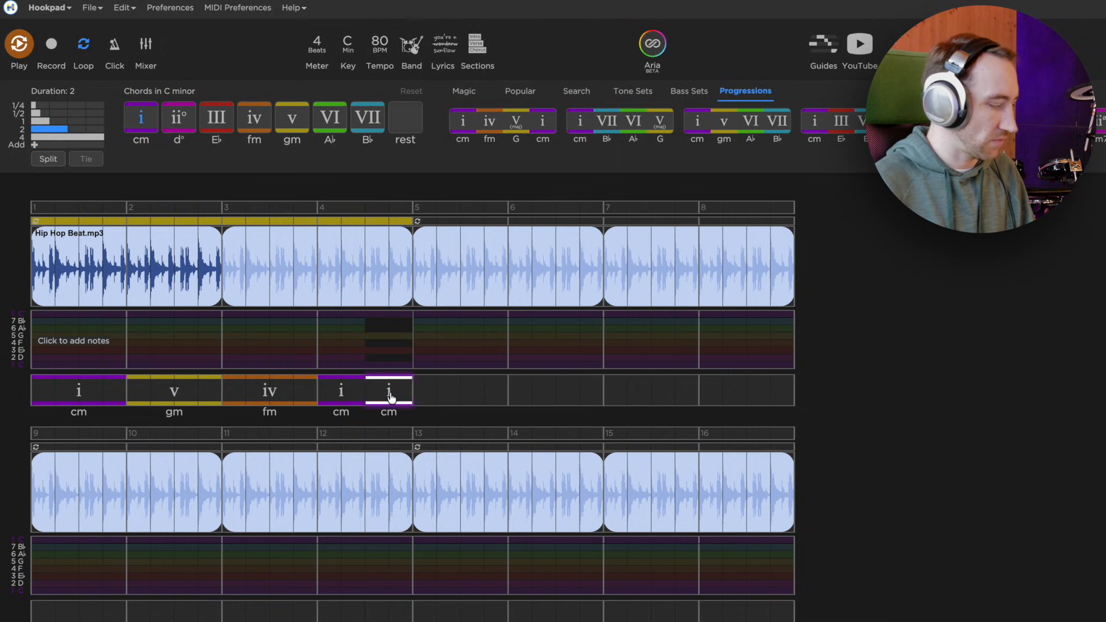
key(5)
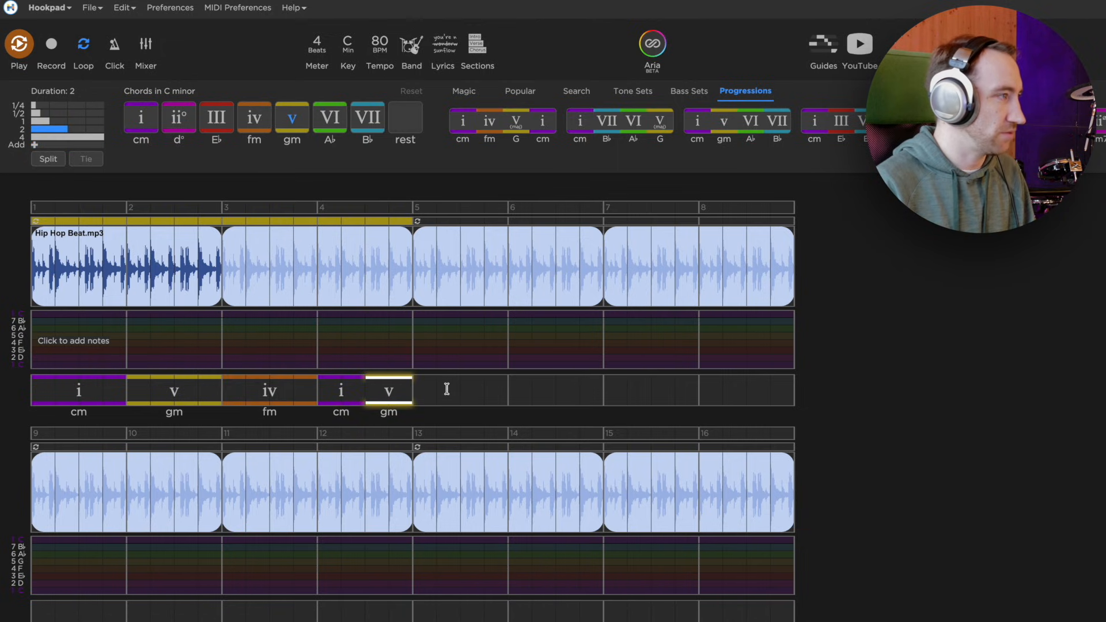
Step: Audition the progression chord by chord, from measure 1 to the first chord of measure 4
click(69, 396)
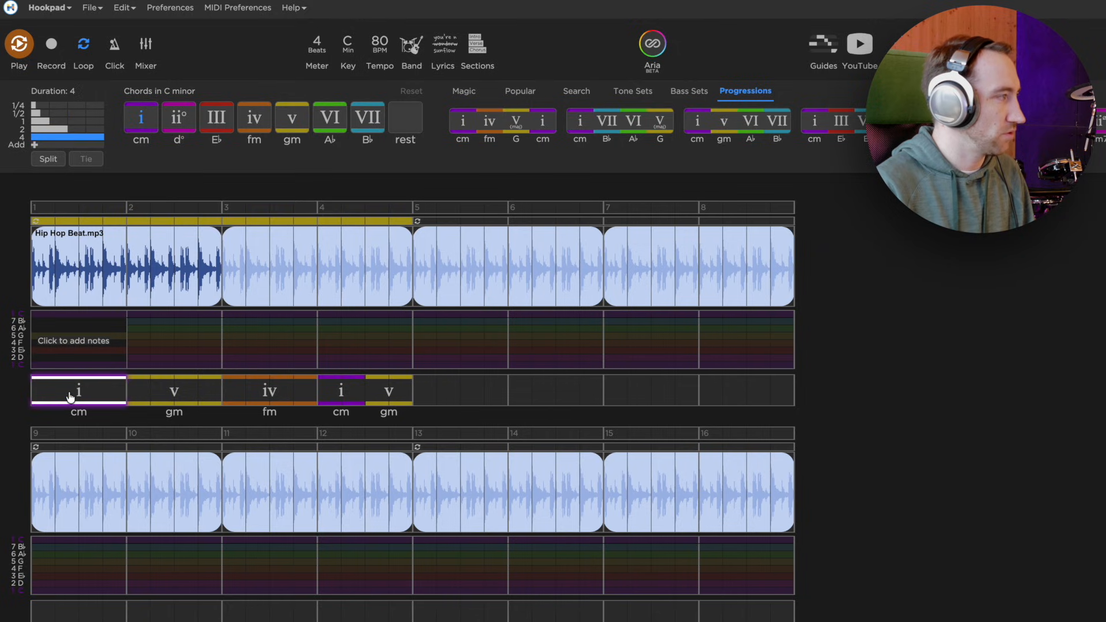
key(Right)
key(Right)
key(Right)
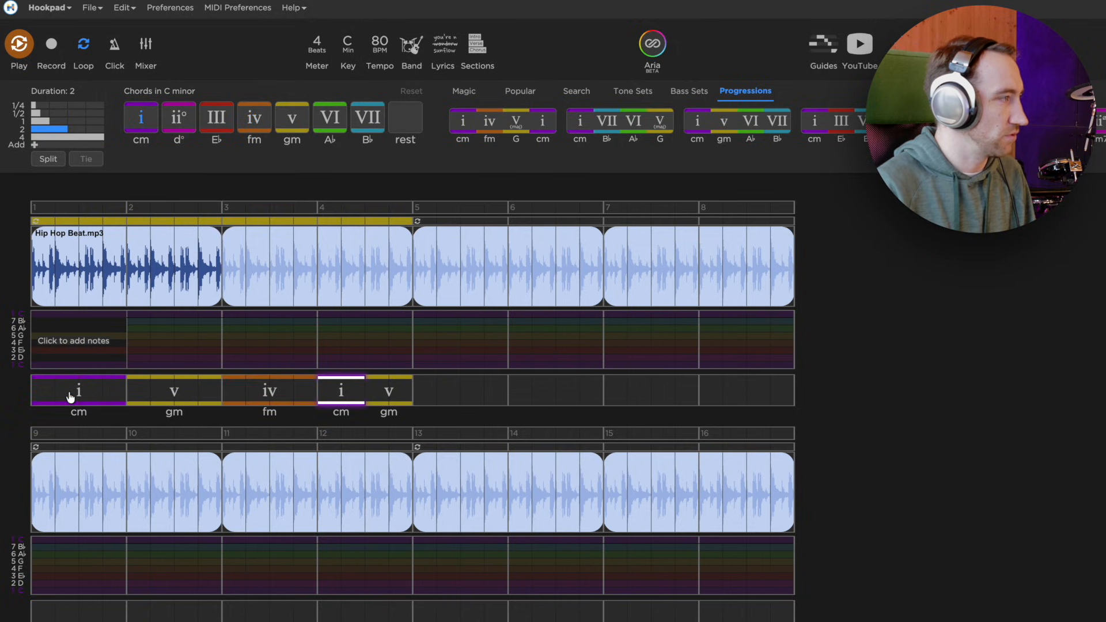
Step: Audition the chords in measures 1 and 2 and turn on the chord-tone guides for the melody area
key(Right)
key(Left)
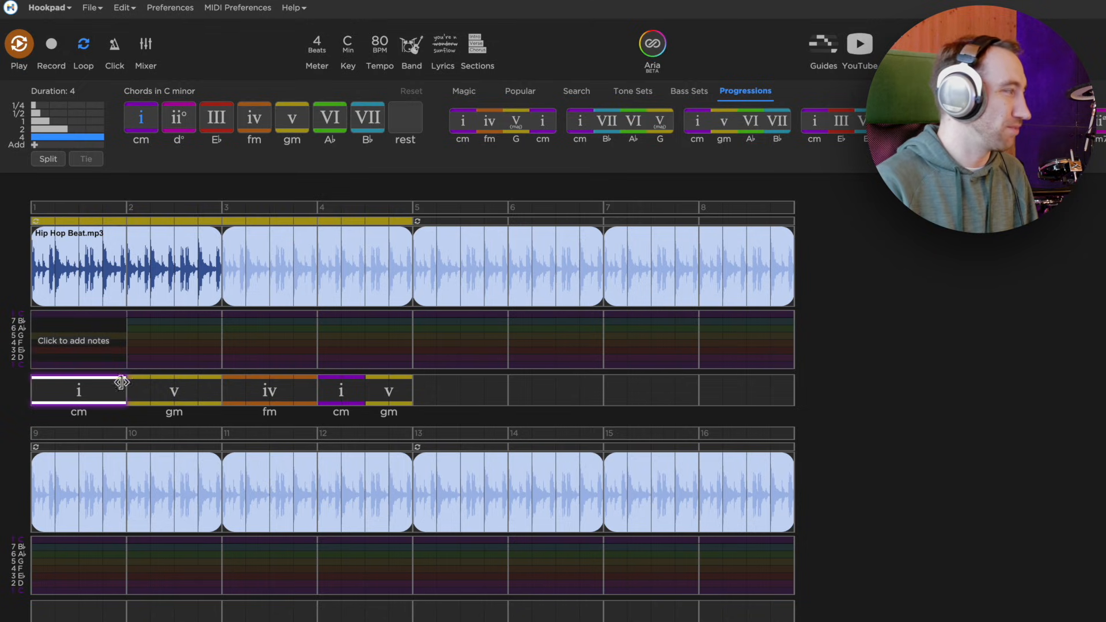
key(Right)
click(63, 399)
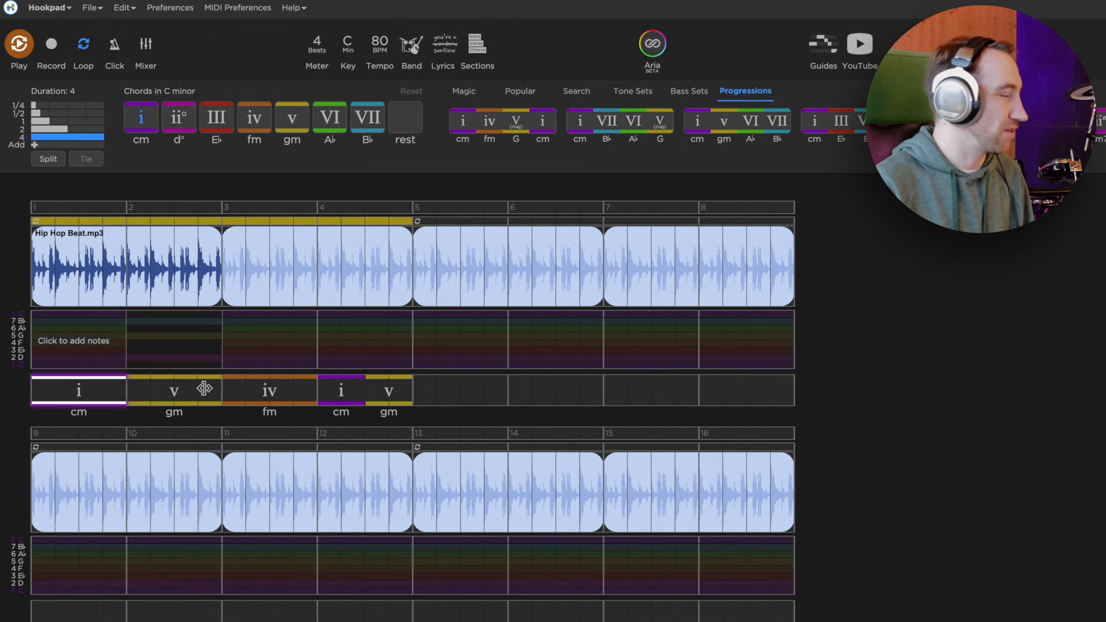
click(182, 395)
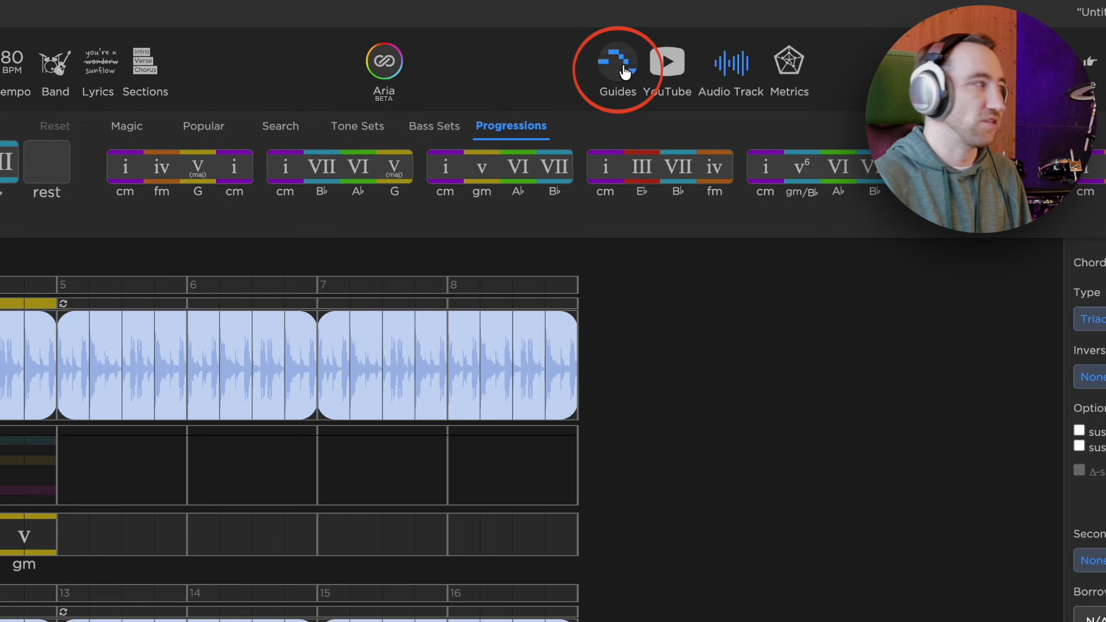
click(826, 49)
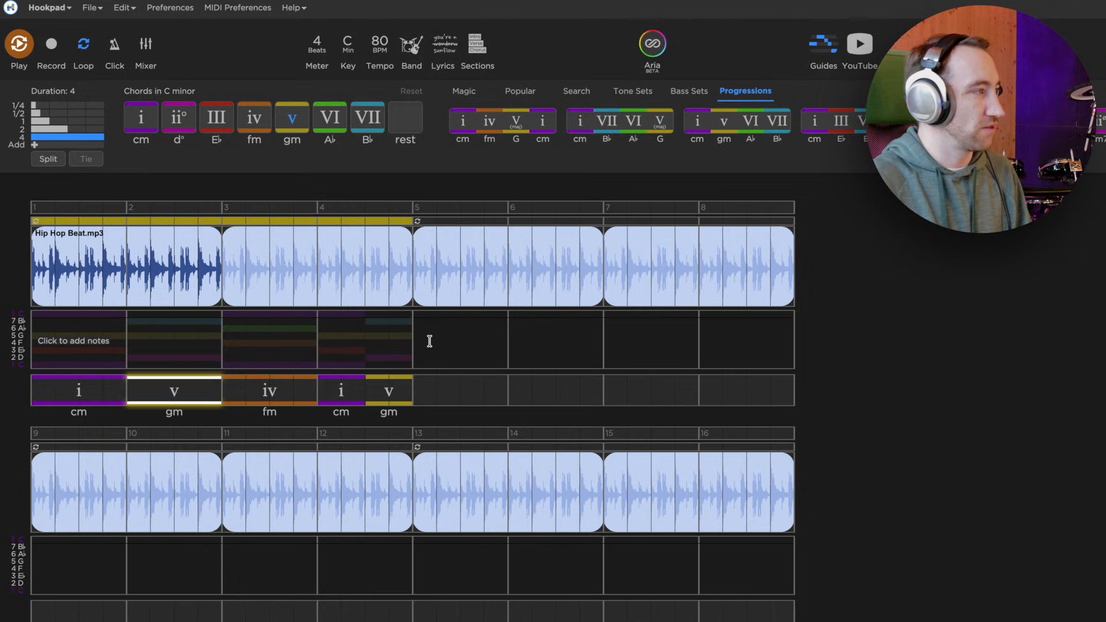
Step: Enter a descending line of four-beat melody notes over measures 1 to 4: high 1, 7, 6 and 5
click(48, 318)
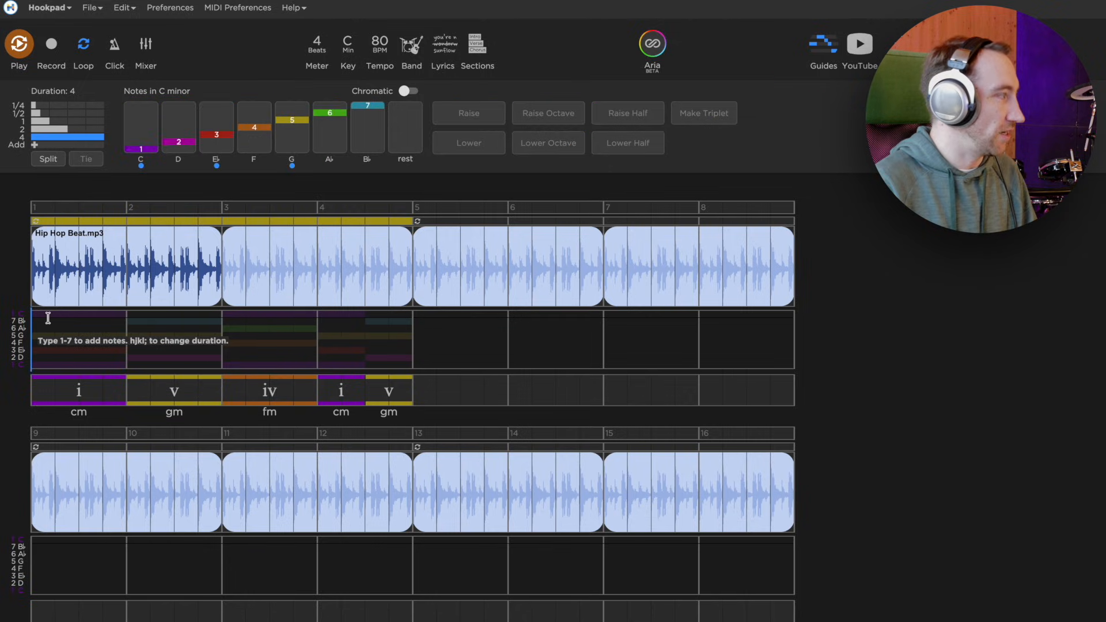
key(1)
click(69, 365)
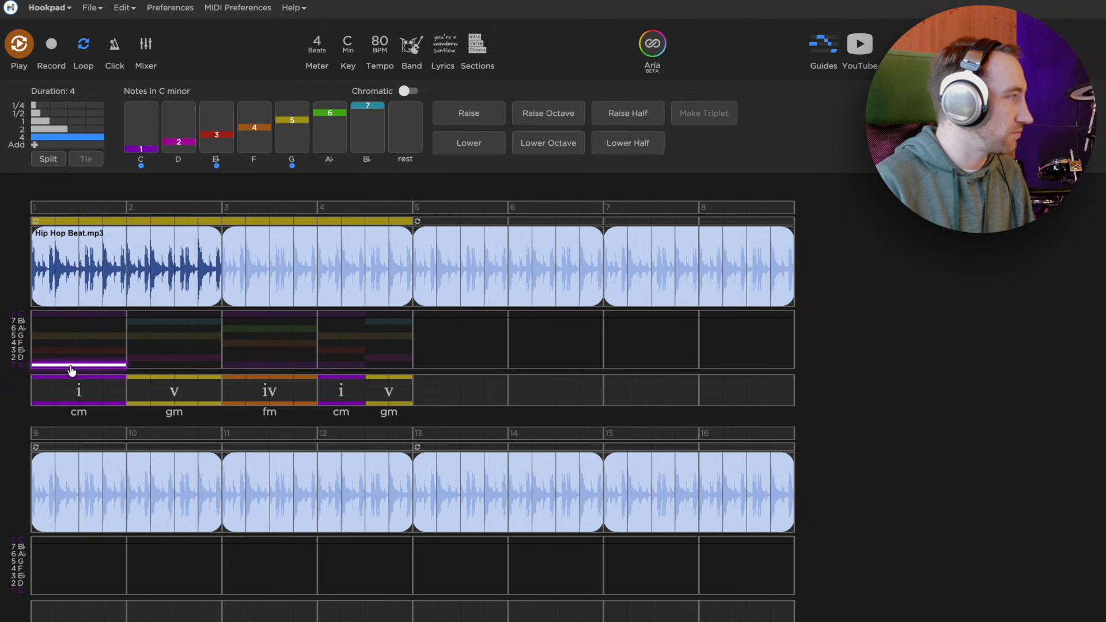
key(shift+Up)
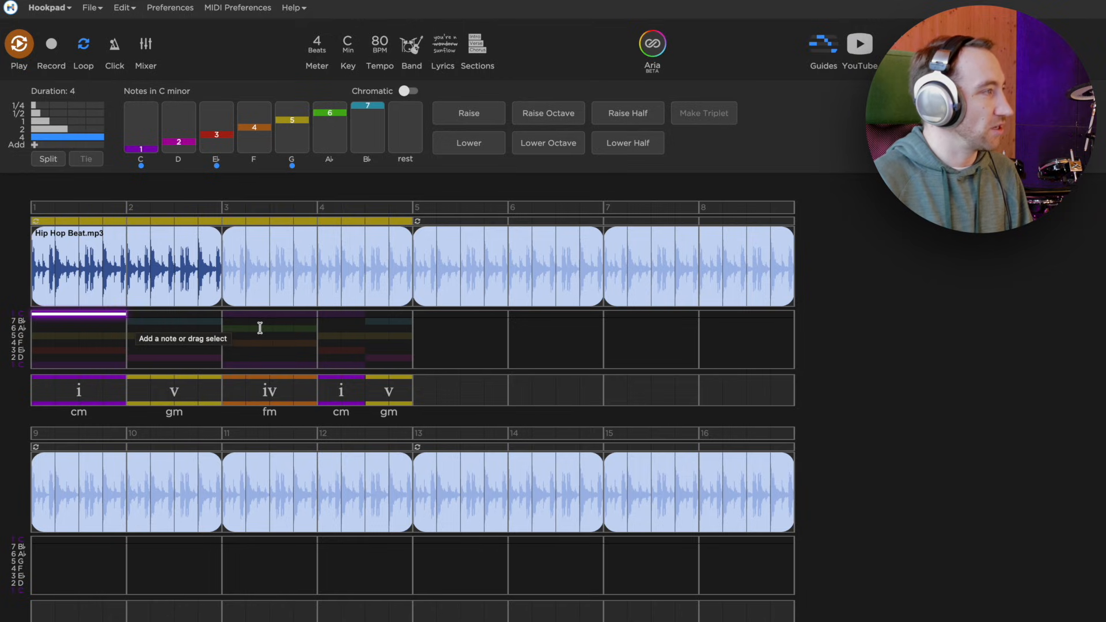
click(128, 323)
key(7)
key(6)
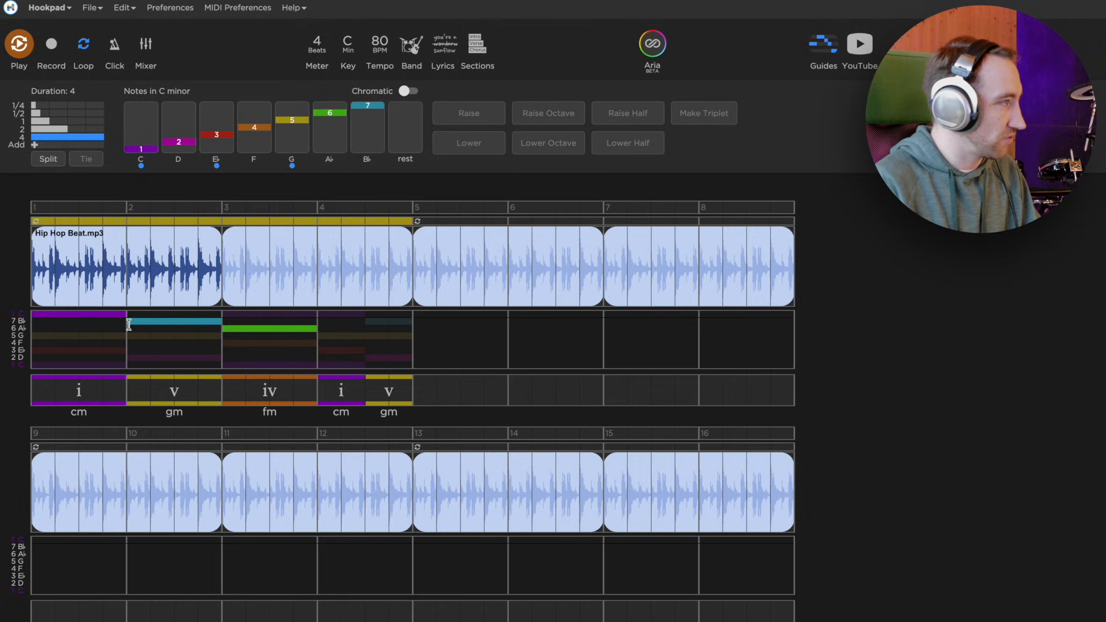
key(5)
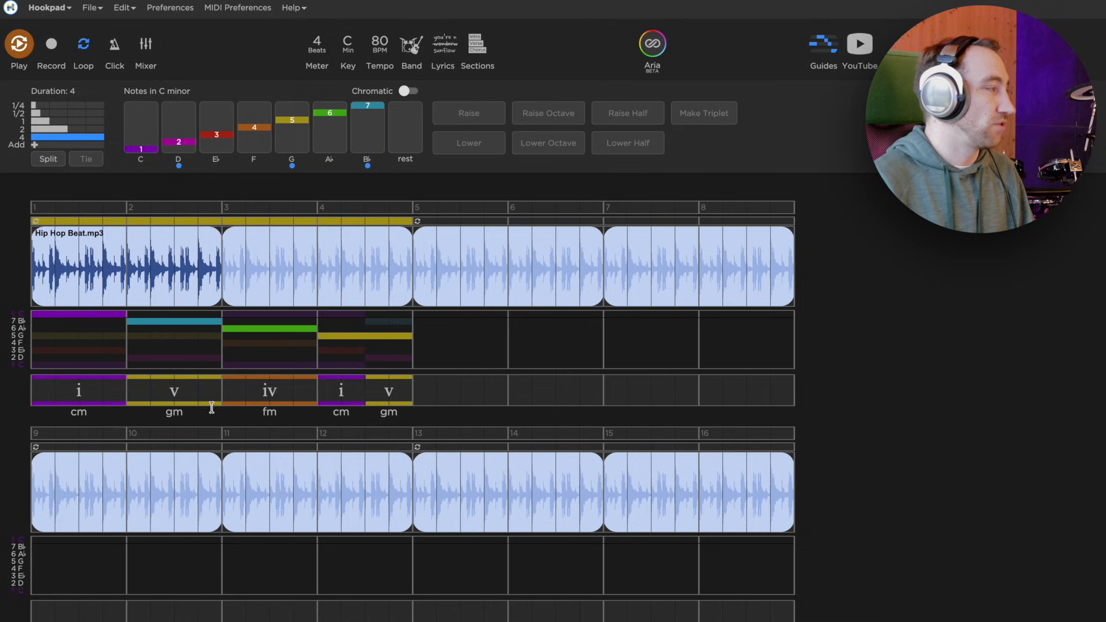
Step: Put the measure 2 and 3 chords in first inversion (v6, iv6) and the first measure 4 chord in second inversion (i6/4)
click(179, 396)
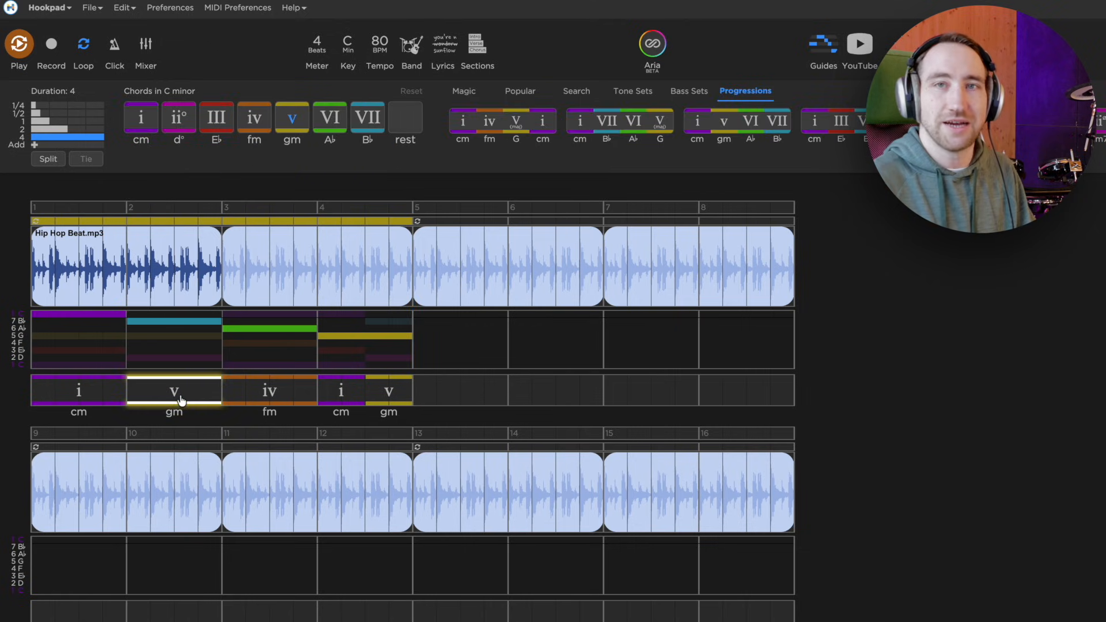
key(6)
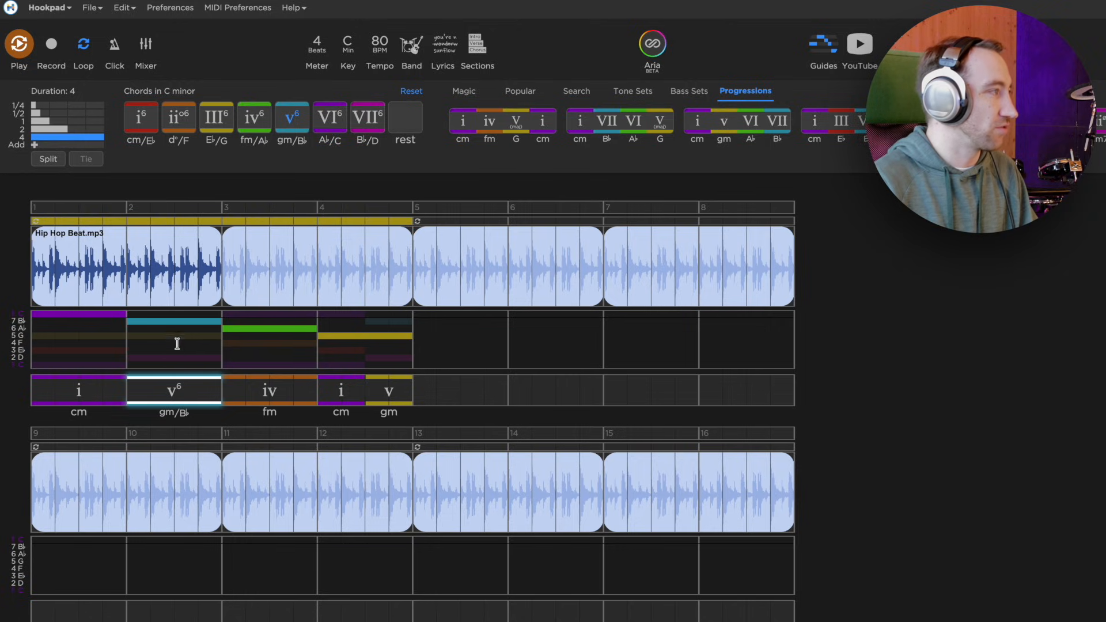
click(279, 391)
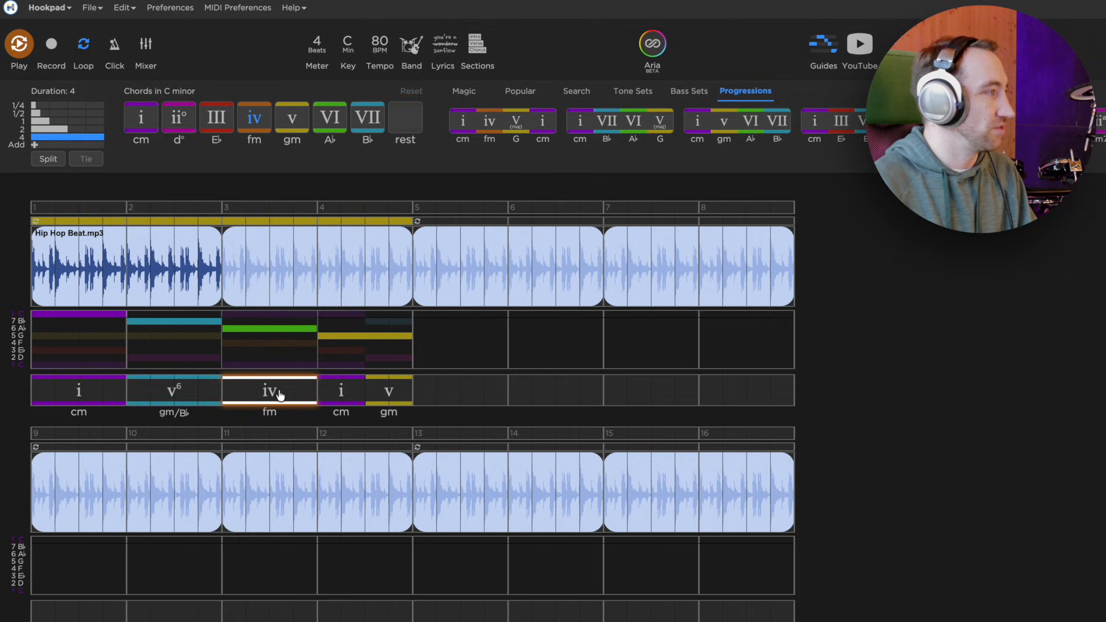
key(6)
click(356, 388)
key(6)
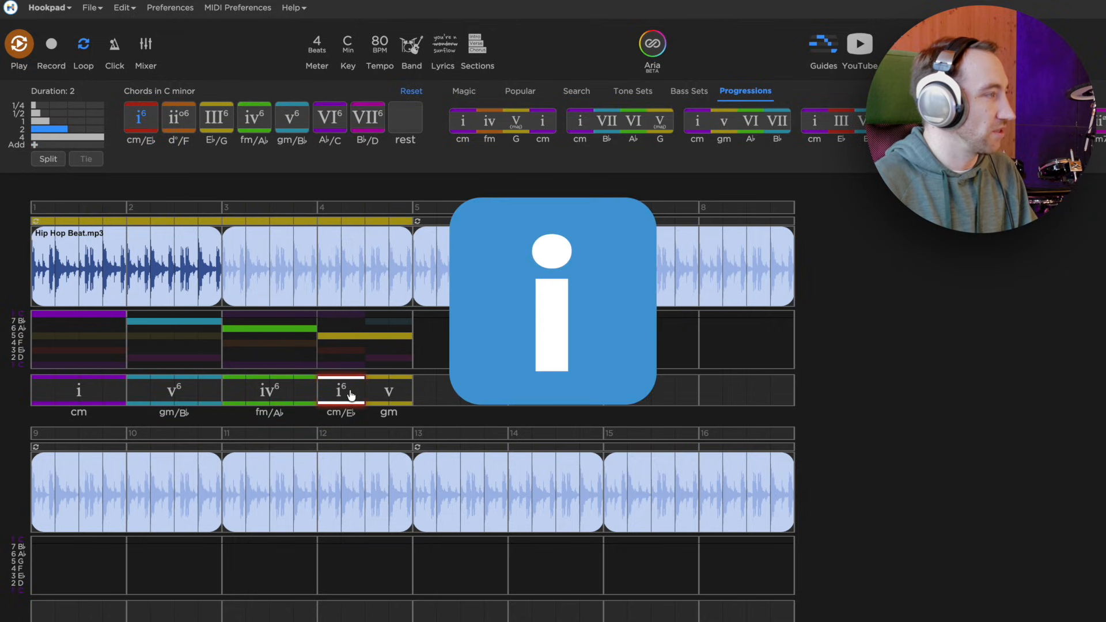
key(4)
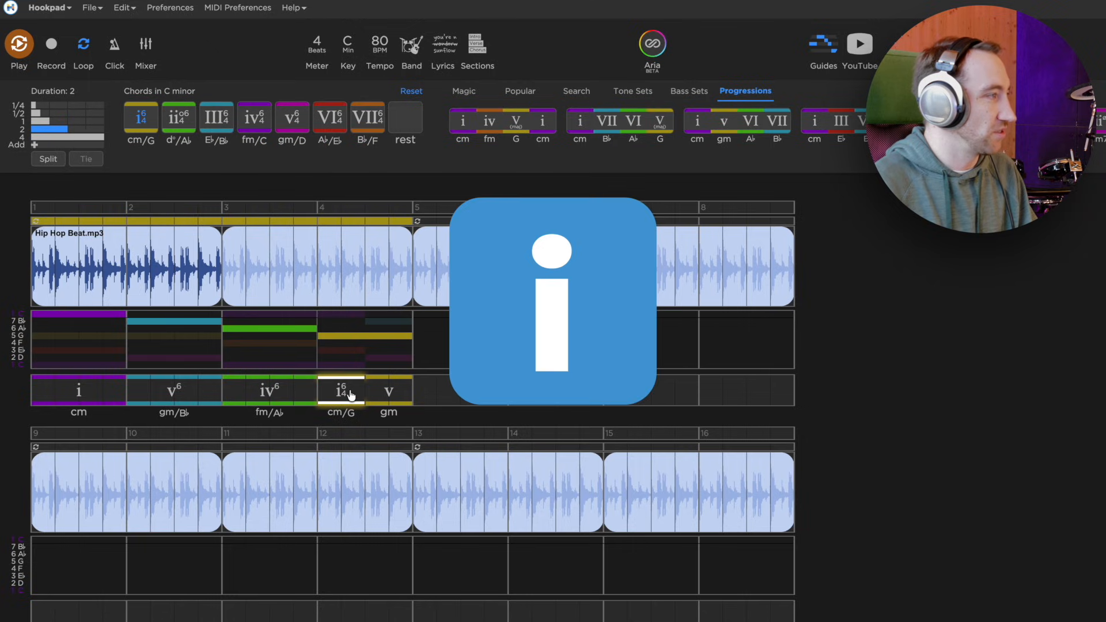
Step: Delete all four melody notes from measures 1 to 4 and listen to the inverted progression
click(433, 387)
click(427, 319)
drag(96, 335, 75, 341)
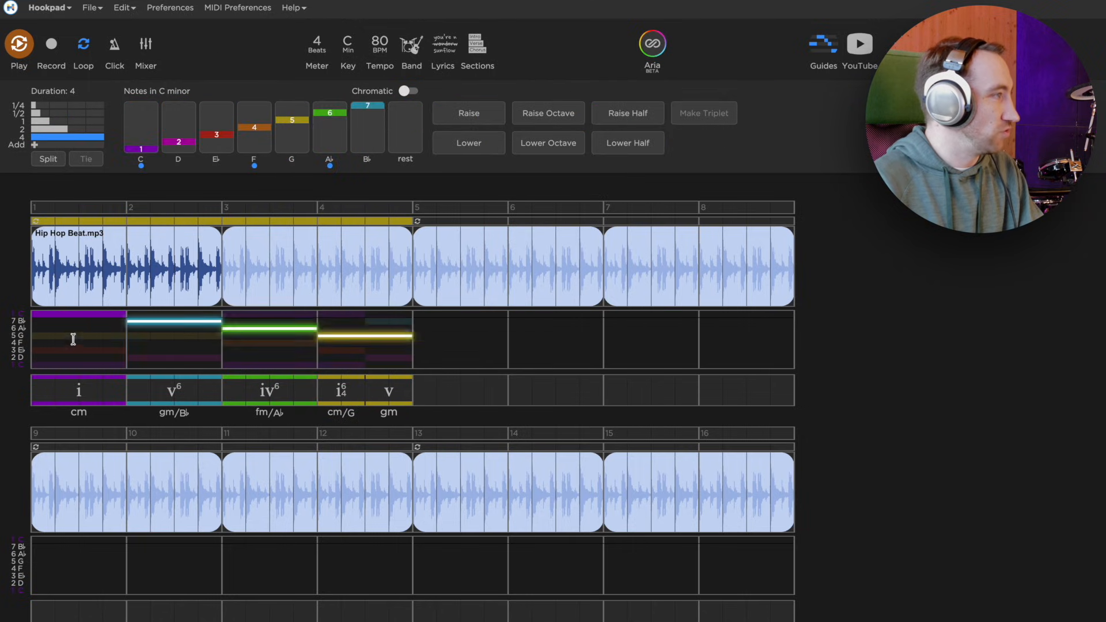
key(Delete)
click(85, 315)
key(Delete)
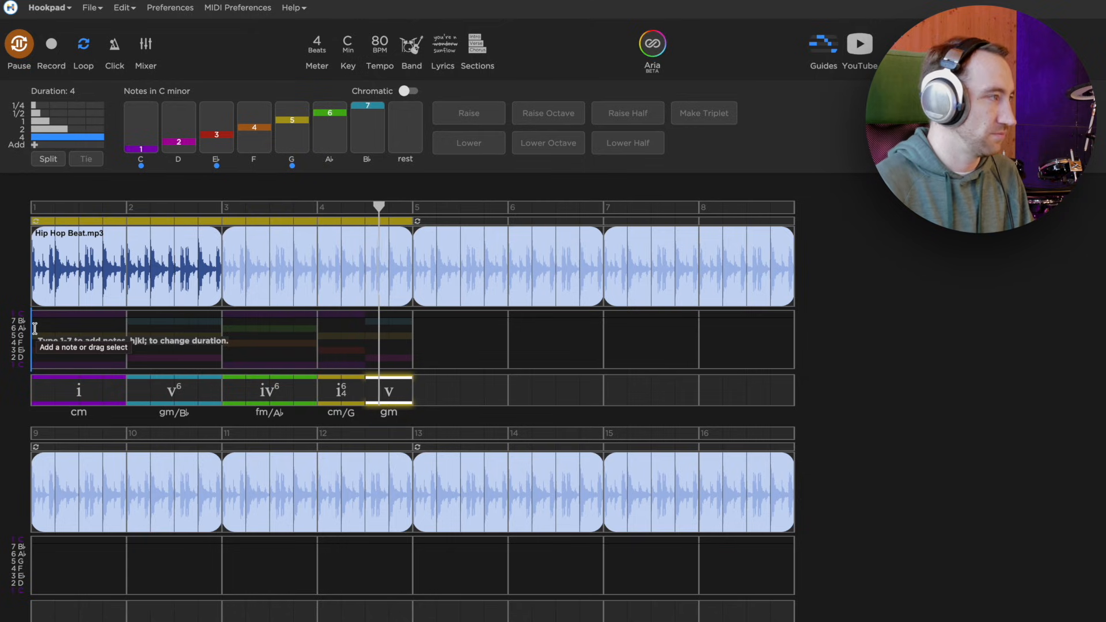
key(space)
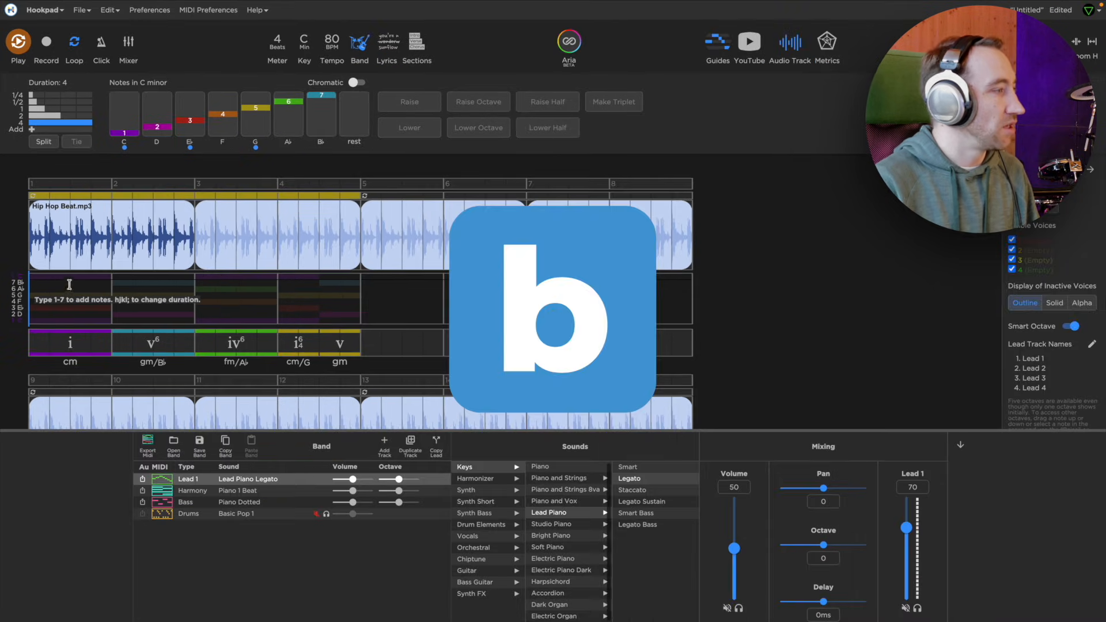
Step: Browse the band templates and search them for "string"
click(173, 442)
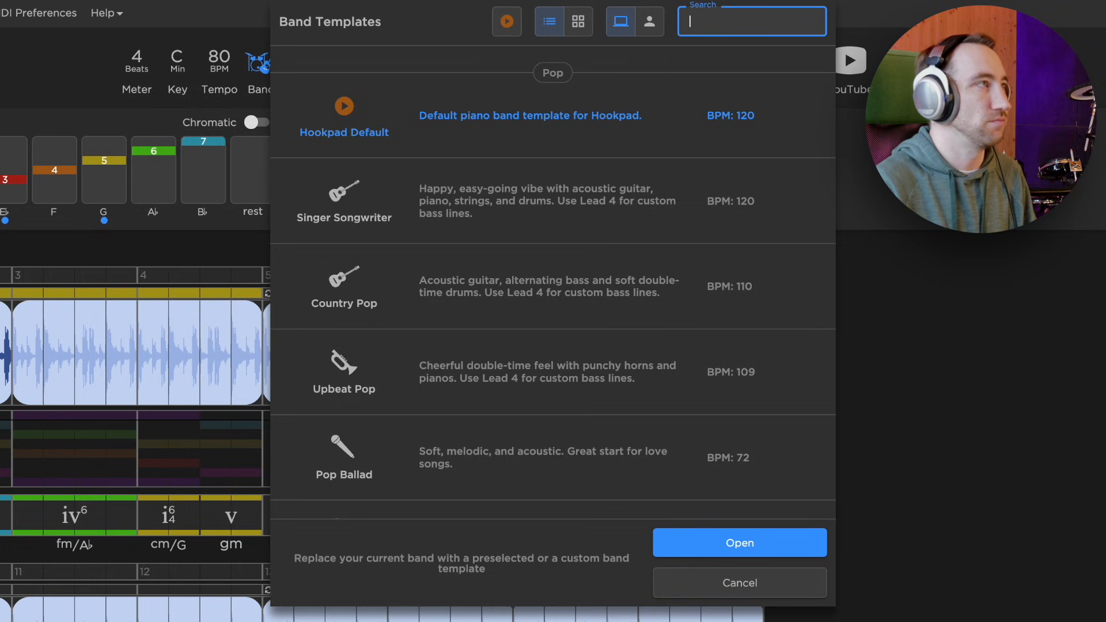
scroll(718, 271, down, 20)
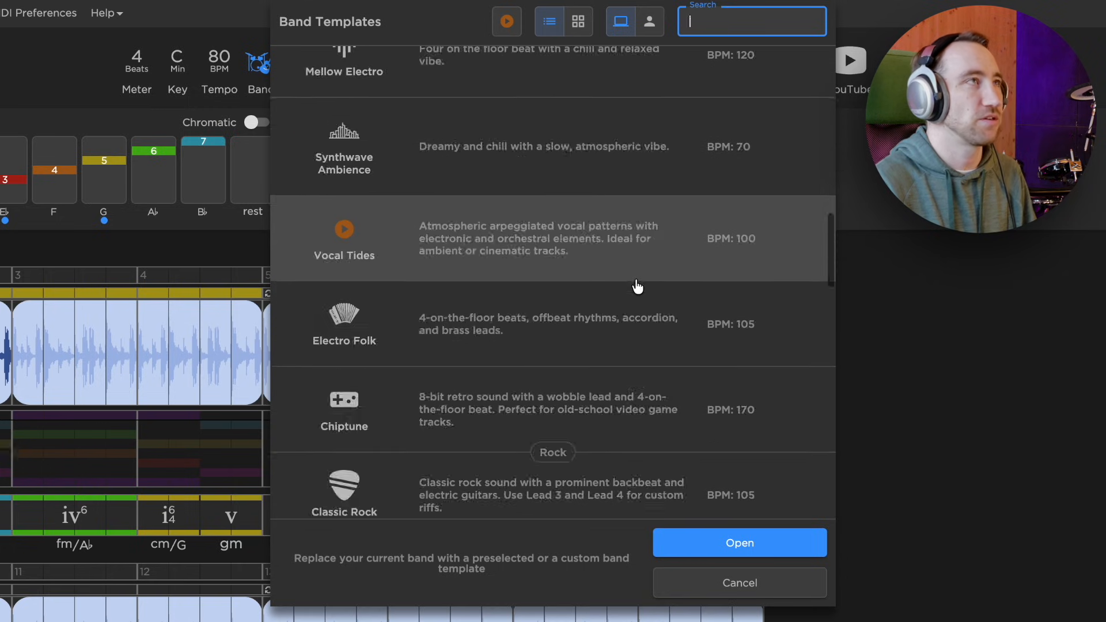
click(725, 23)
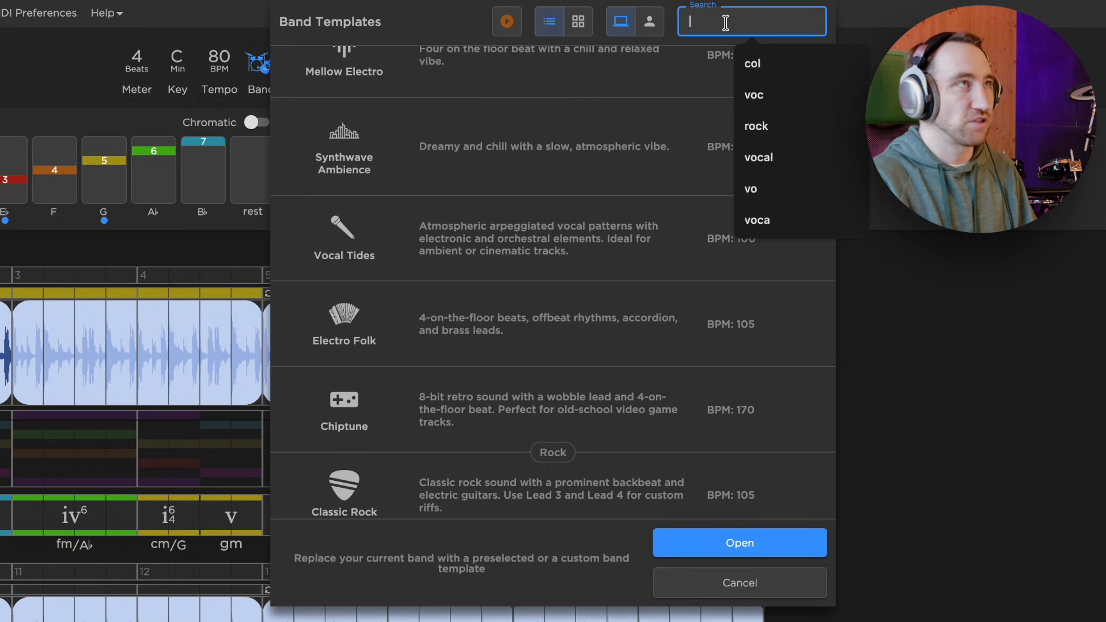
text(string)
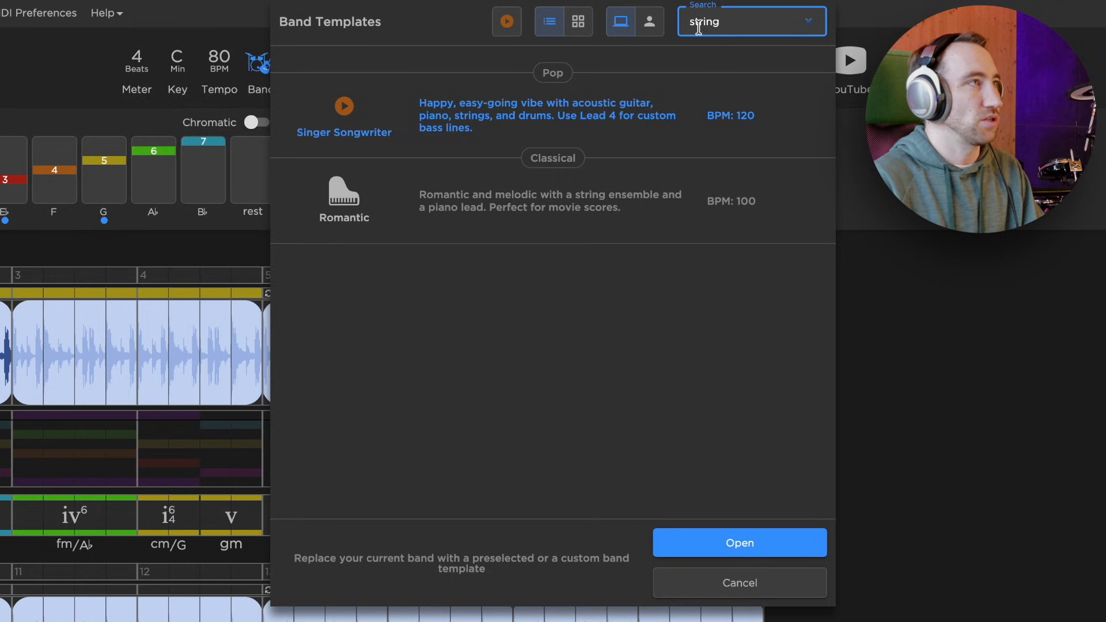
Step: Preview the Singer Songwriter and Romantic band templates, and load Romantic
click(349, 106)
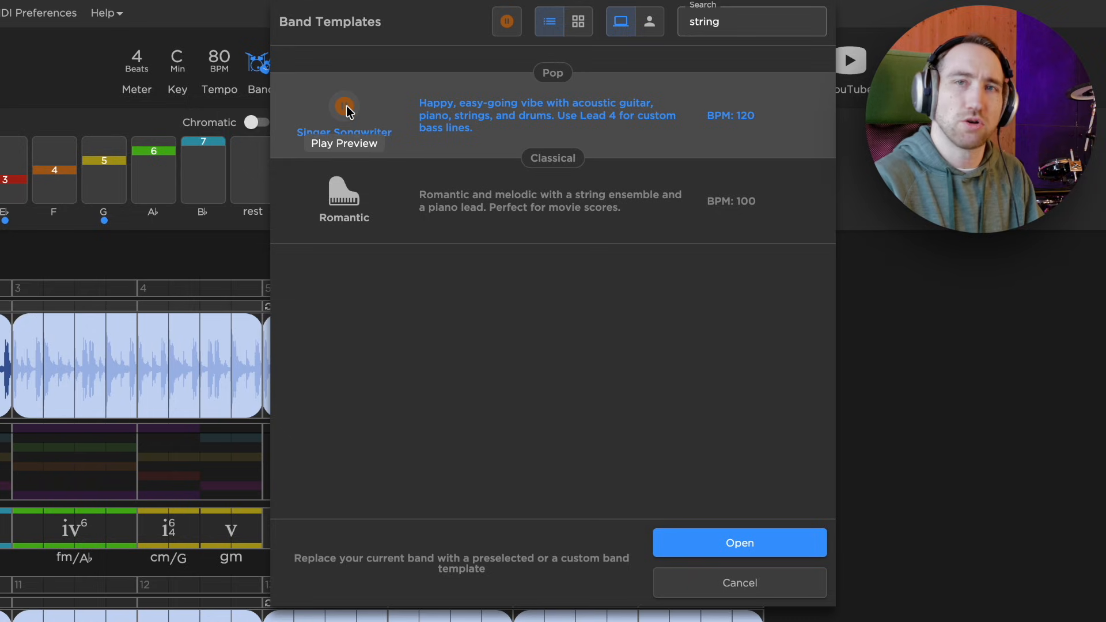
click(345, 190)
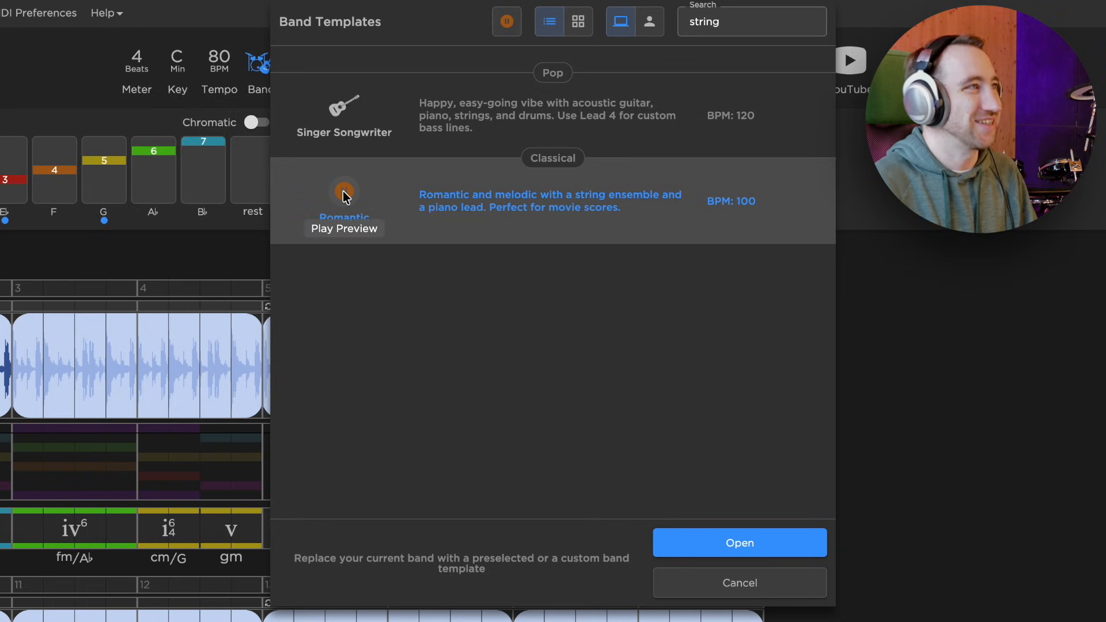
click(746, 541)
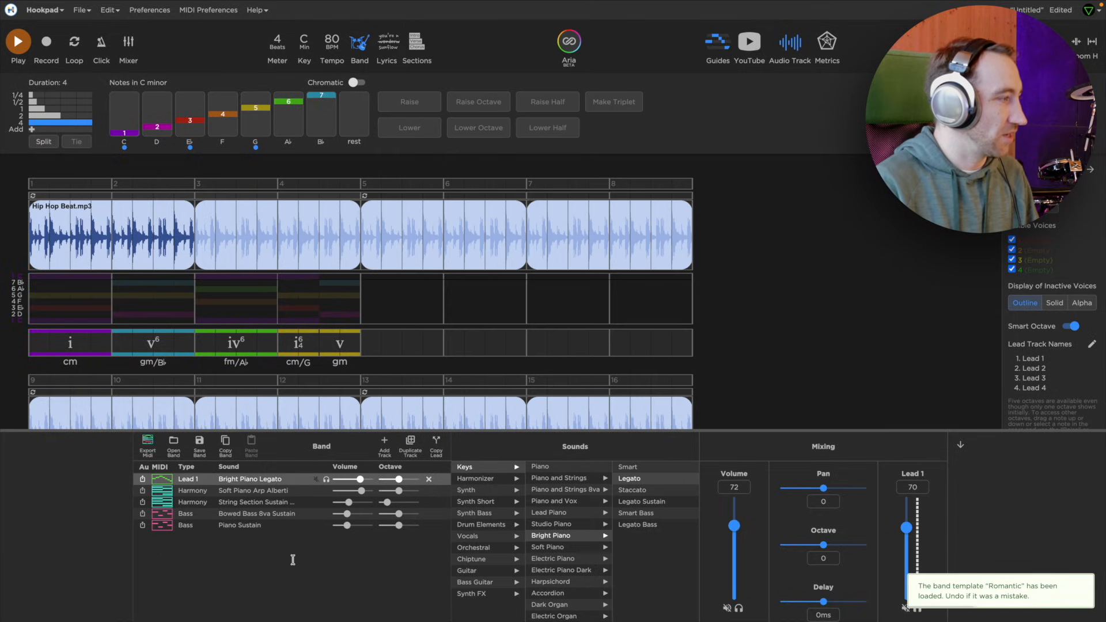
Step: Set the Piano Sustain bass track's volume to 50 and change its sound to the electric Thumb Bass during playback
click(249, 525)
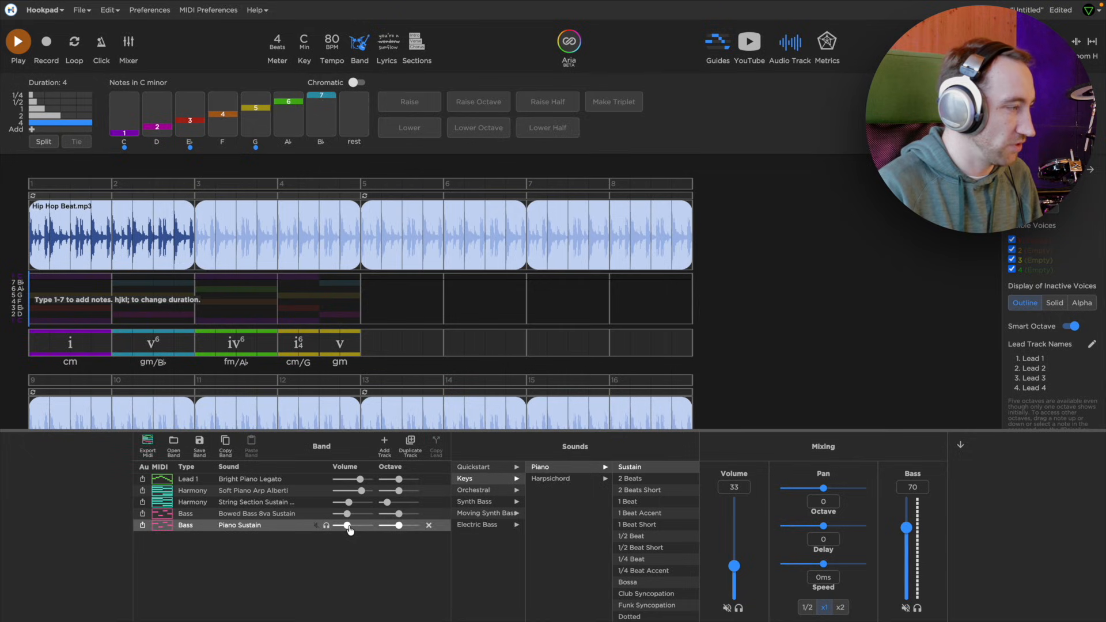
drag(346, 526, 349, 527)
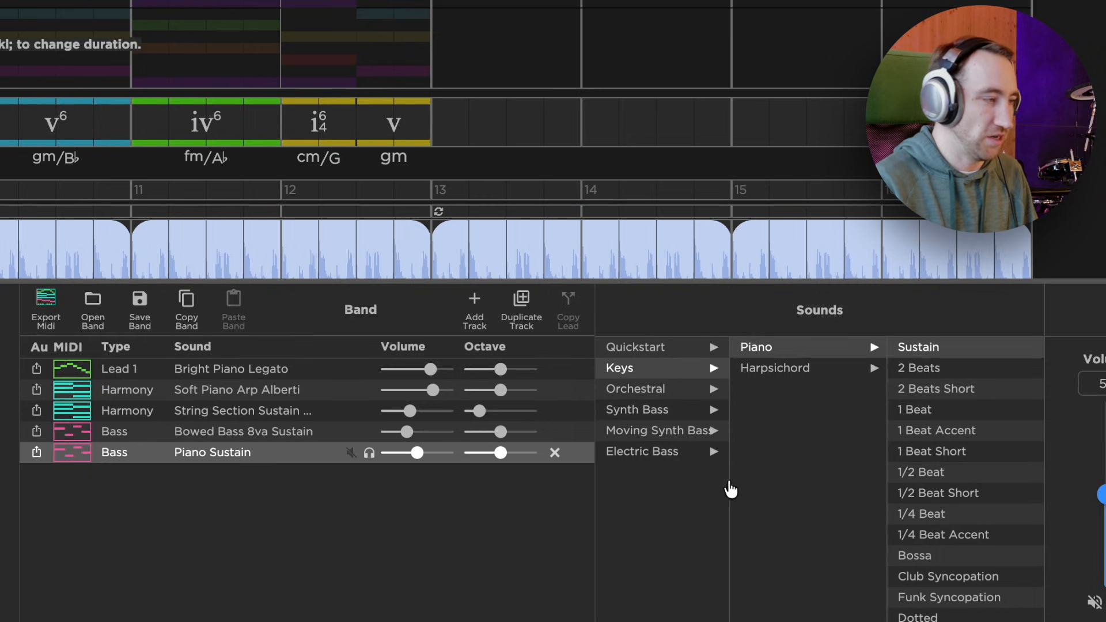
click(665, 458)
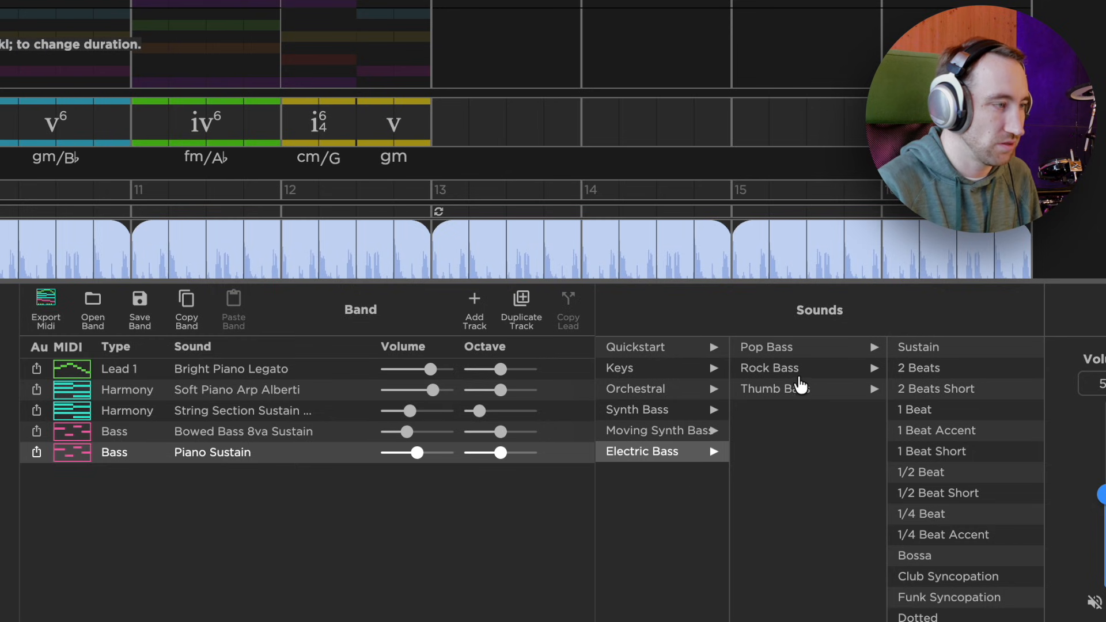
click(798, 396)
key(space)
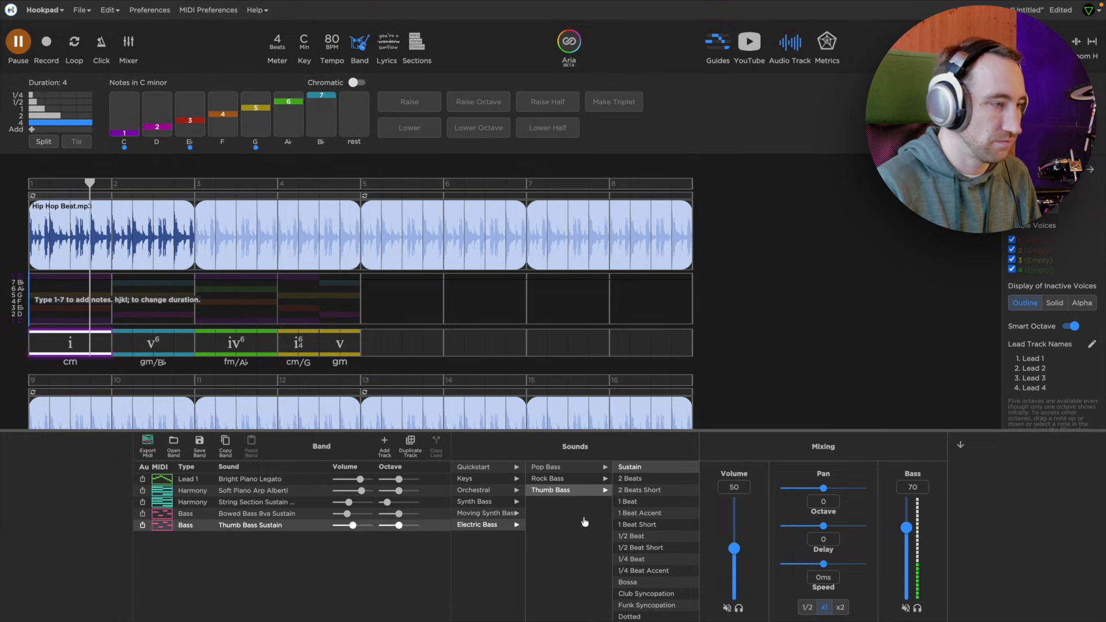
Step: Solo the Thumb Bass track and set its pattern to Dotted Slow at x2 speed
scroll(657, 527, down, 4)
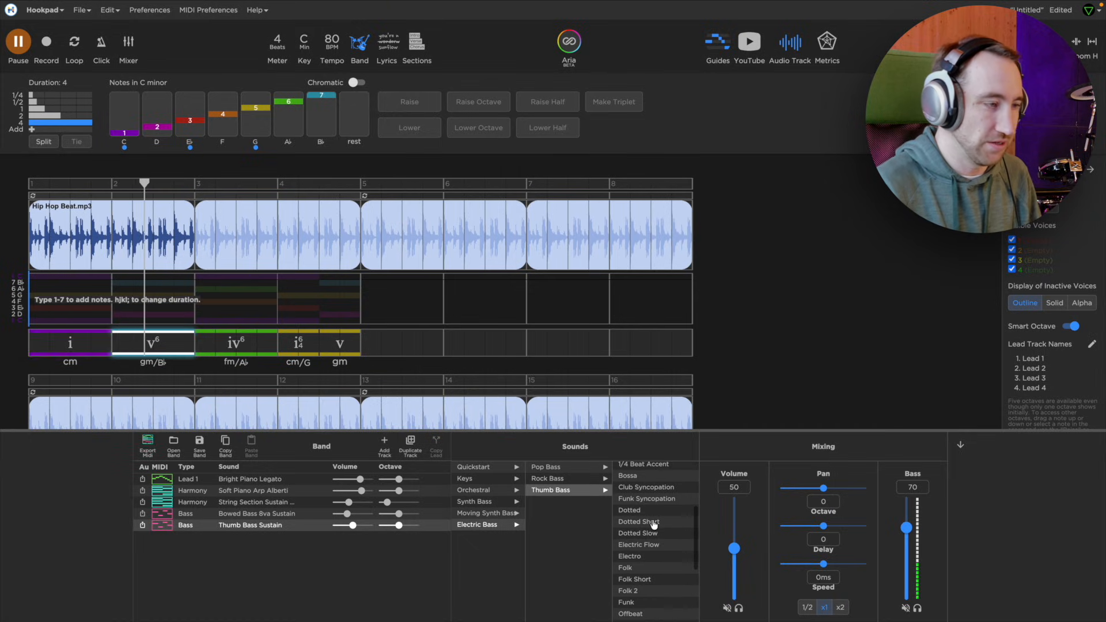
click(326, 525)
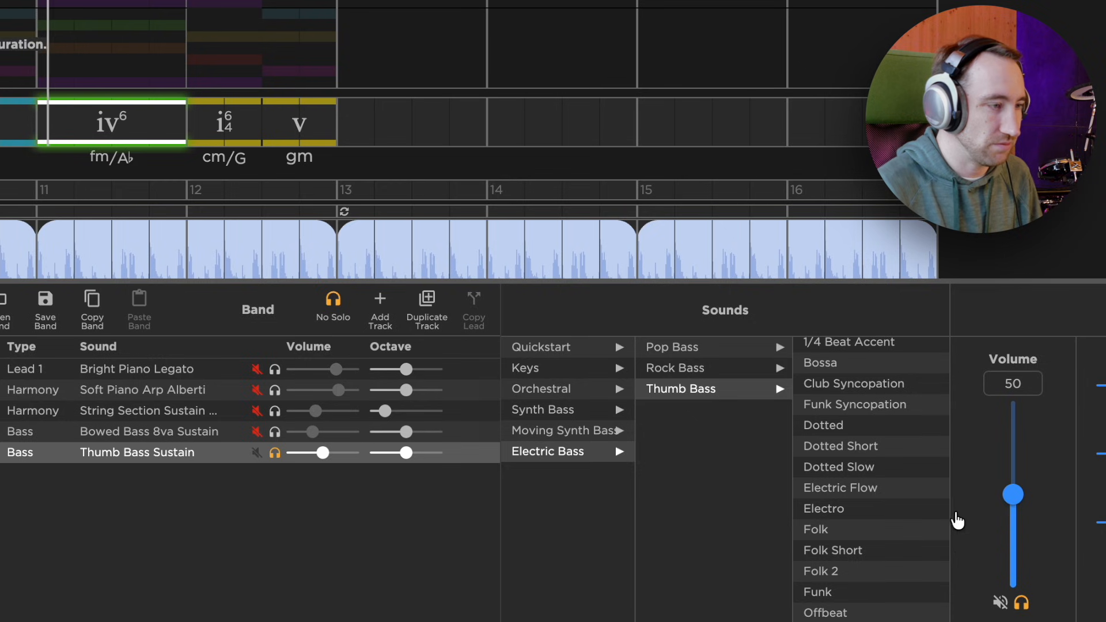
scroll(657, 554, down, 1)
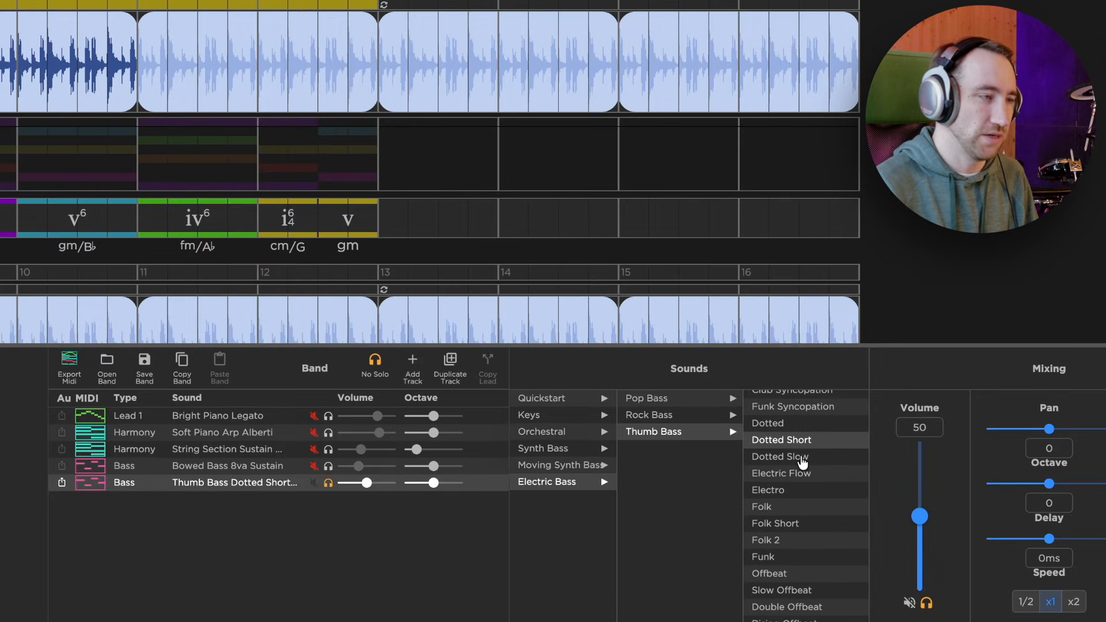
click(806, 453)
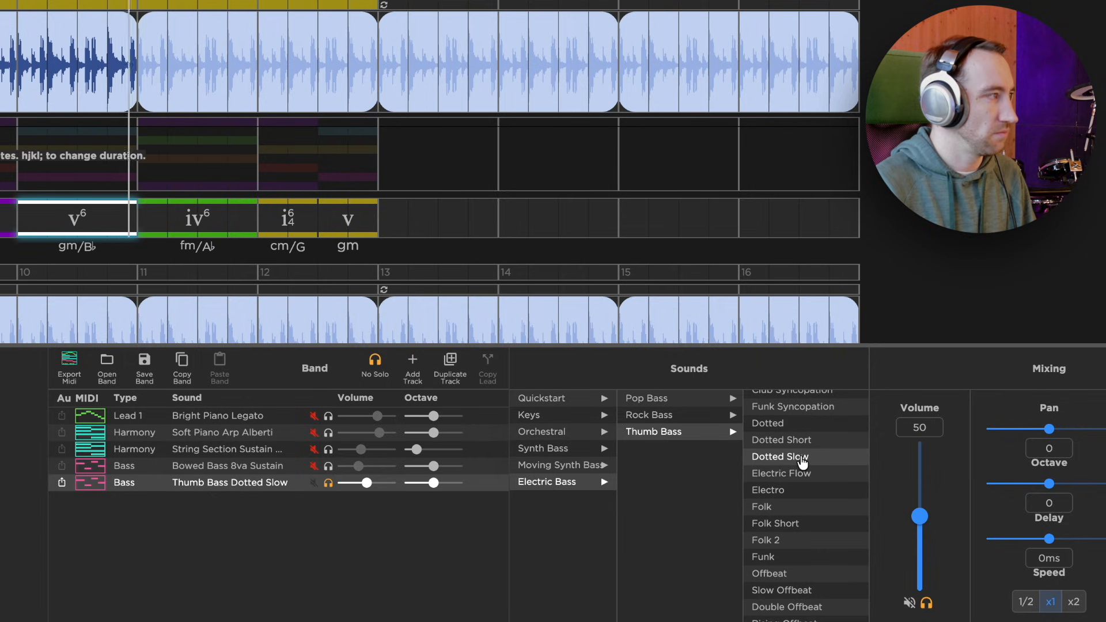
key(space)
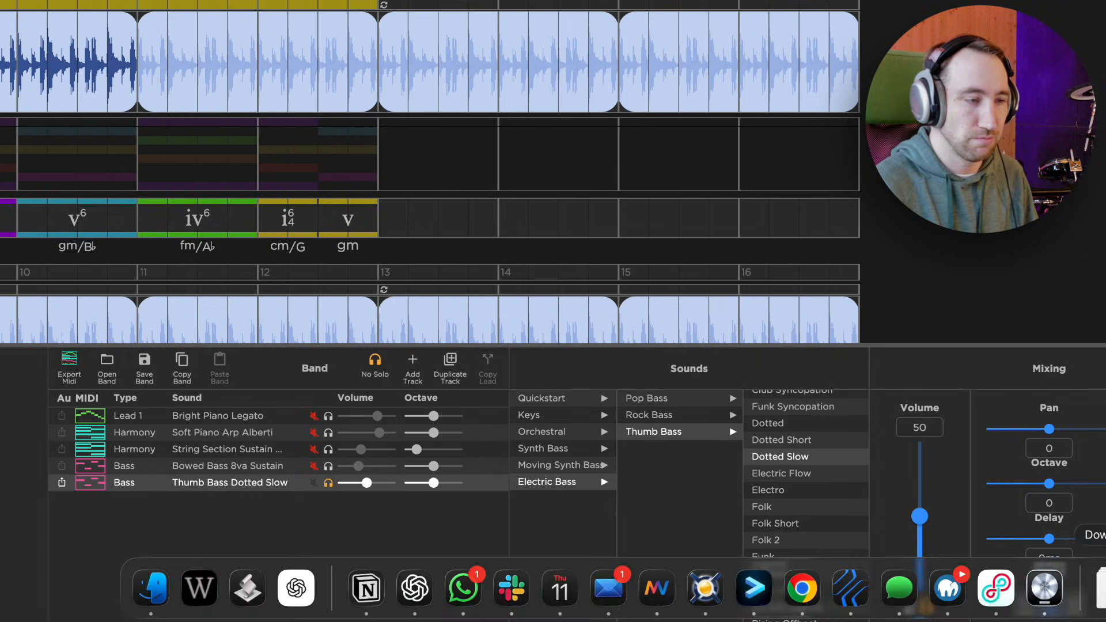
click(1073, 602)
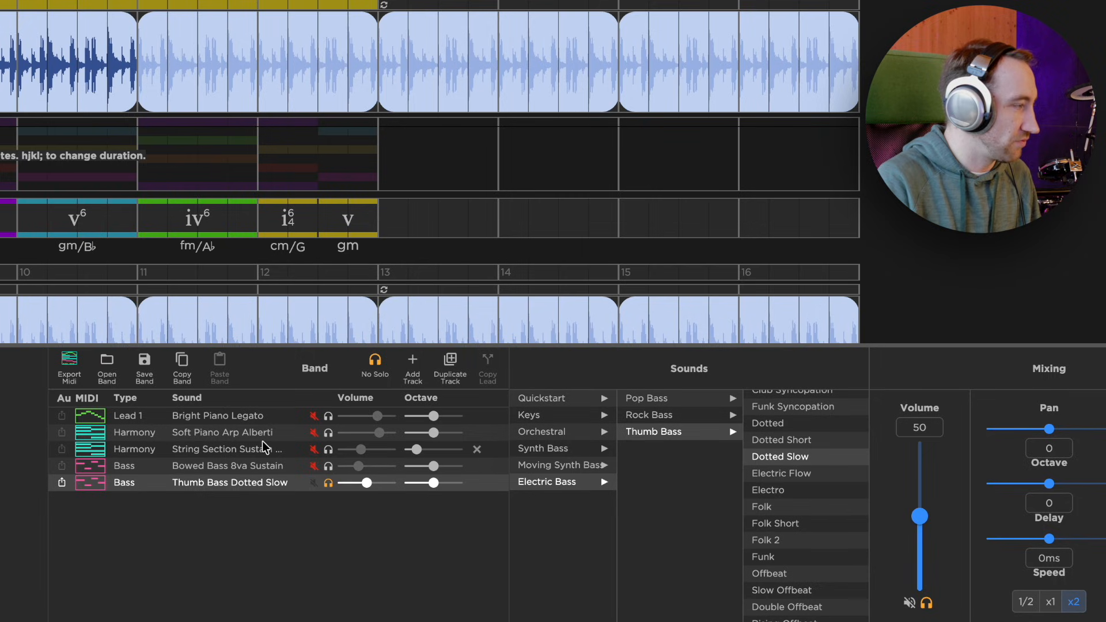
Step: Audition the Soft Piano track with the soloed bass, clear all solos, and solo the String Section Sustain track
click(314, 433)
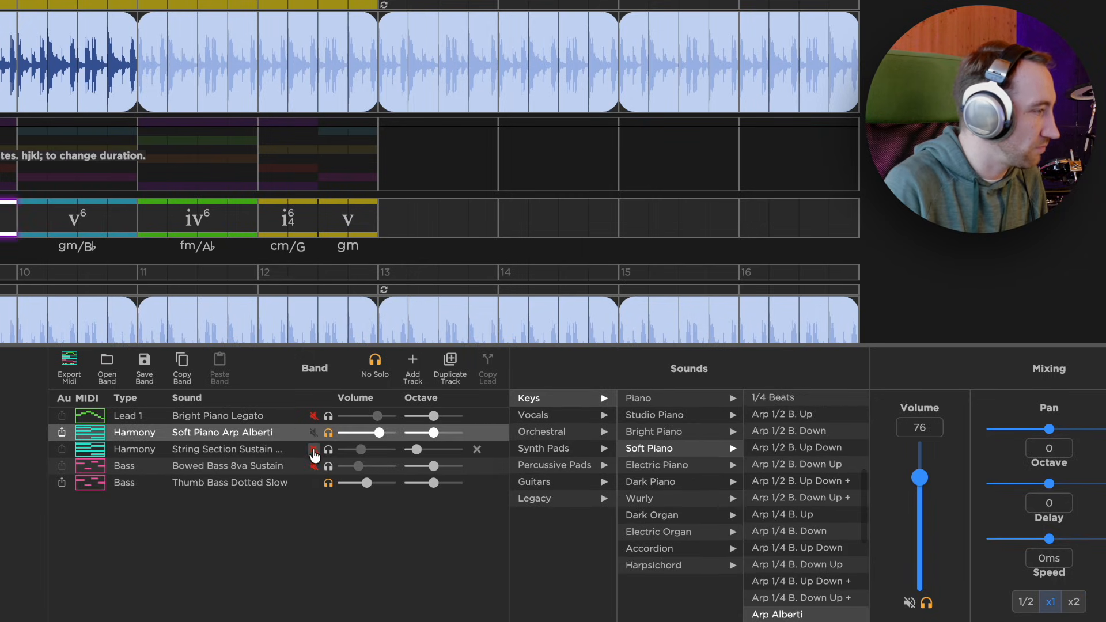
click(375, 362)
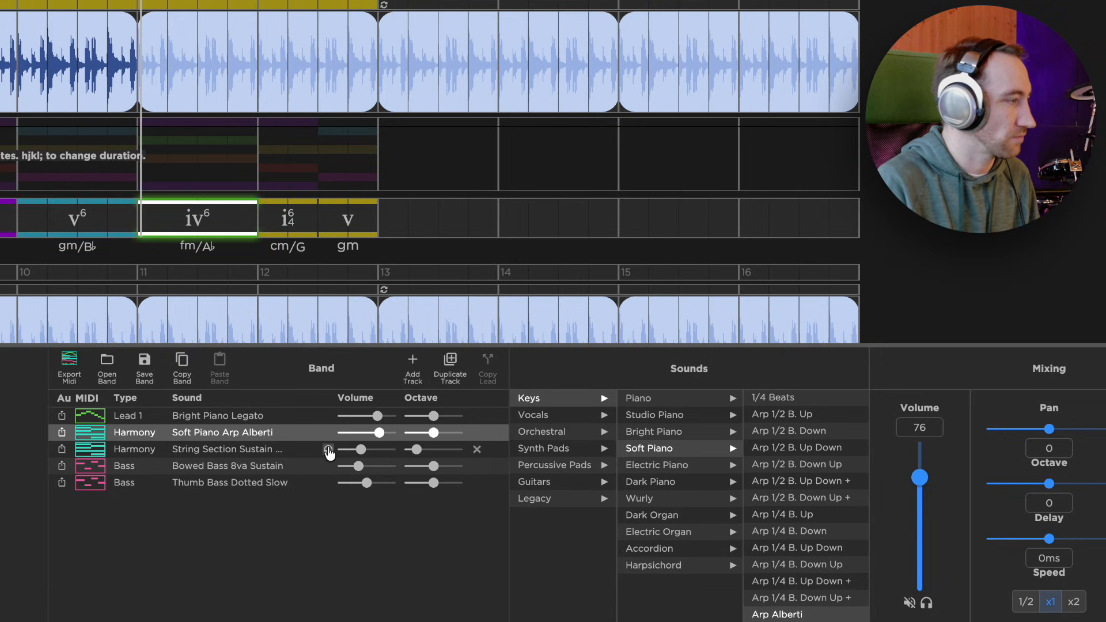
click(328, 450)
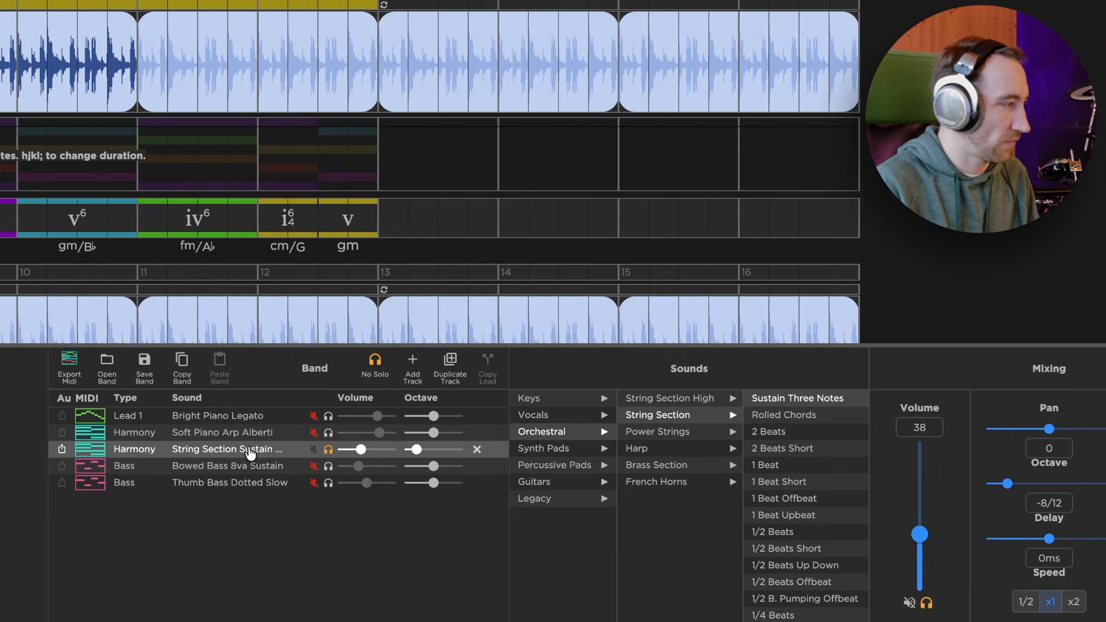
Step: Duplicate the String Section track and change the copy to Power Strings with the Sustain Three Notes pattern
click(451, 368)
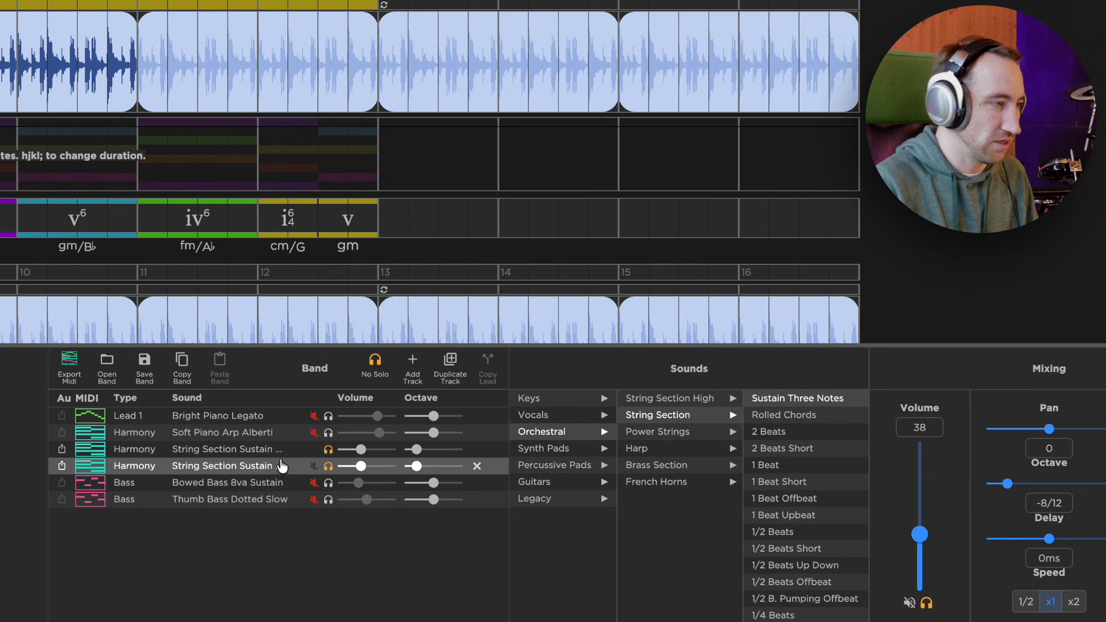
click(647, 433)
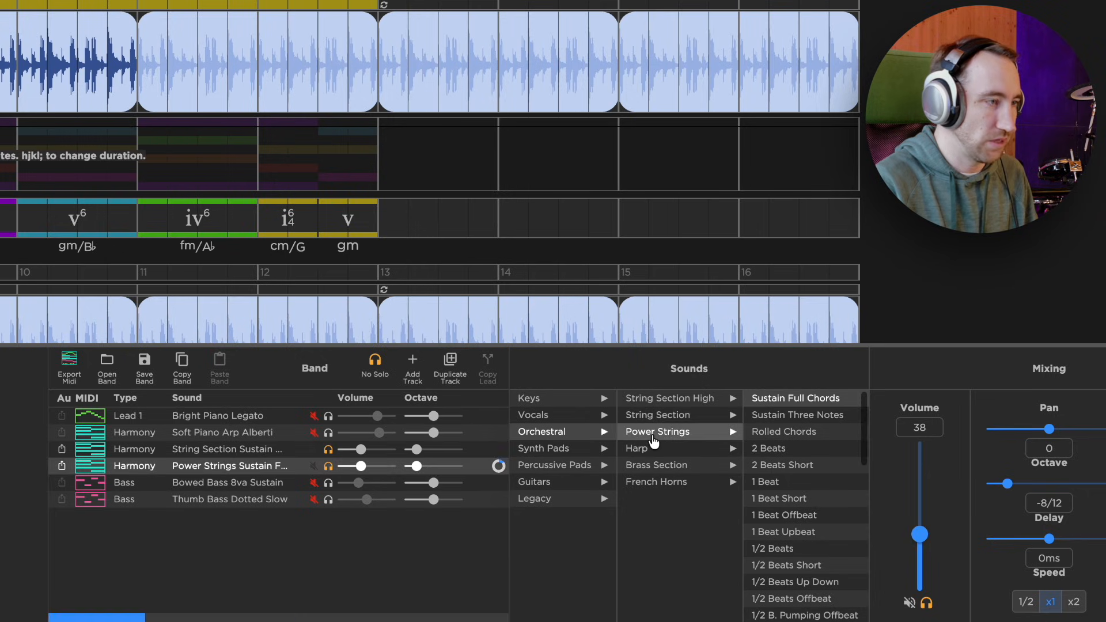
click(796, 415)
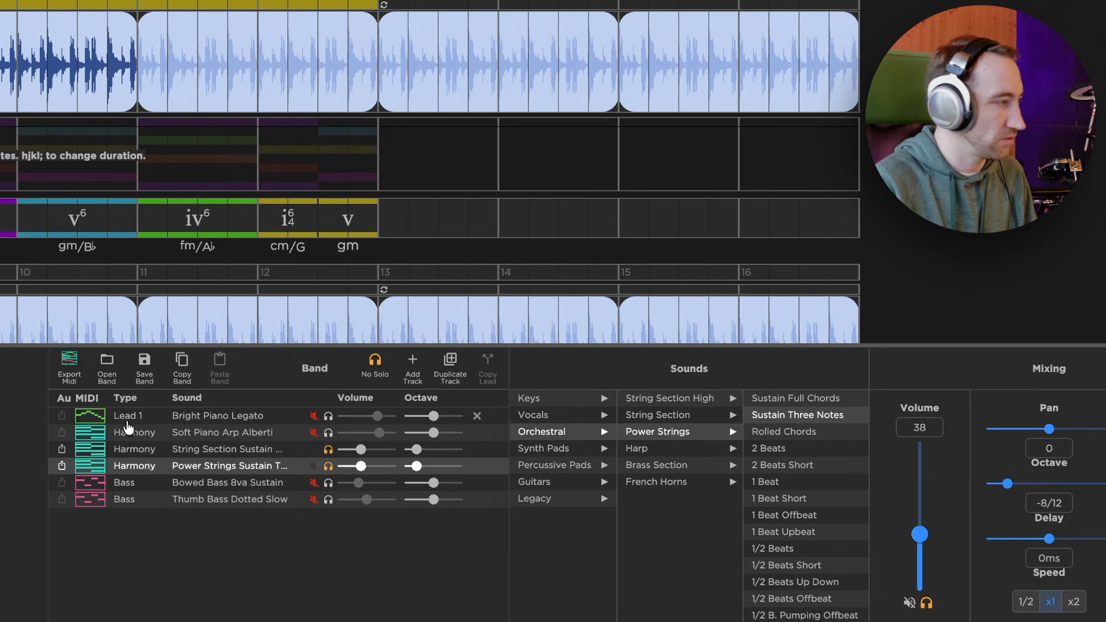
click(246, 453)
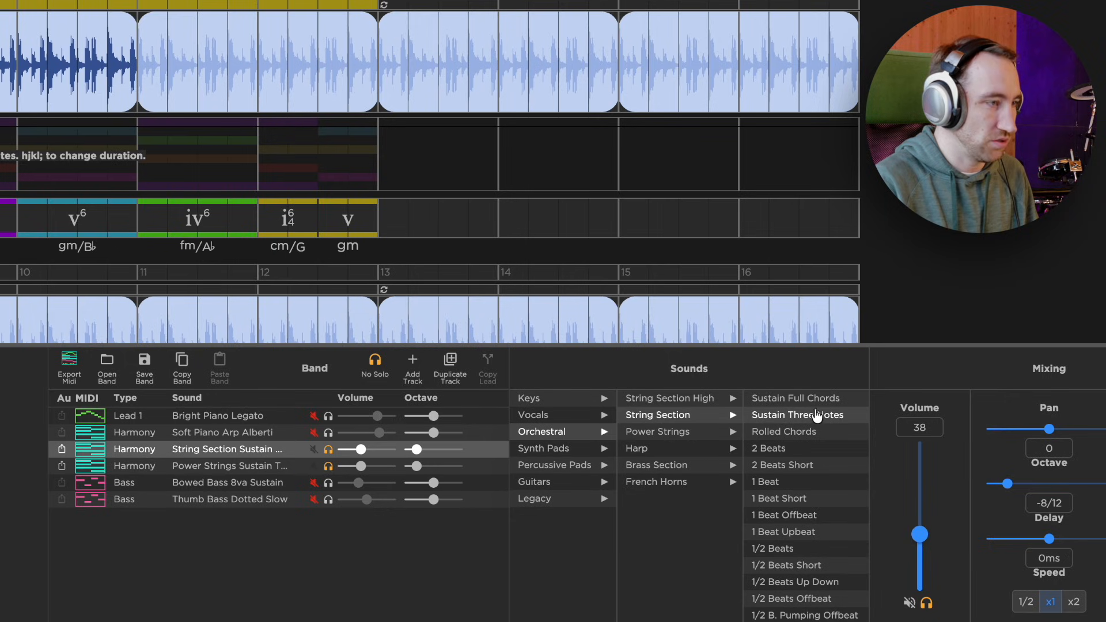
click(250, 467)
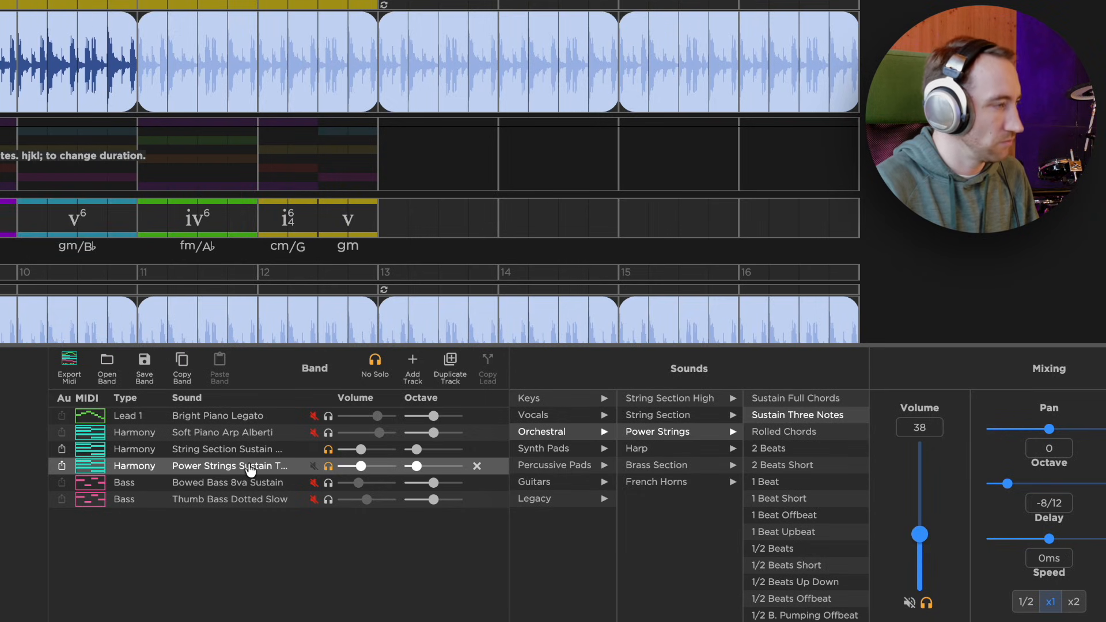
Step: Duplicate the Power Strings track, audition the Smooth Pad synth sound on the copy, and set it to Serene Reverie
click(450, 362)
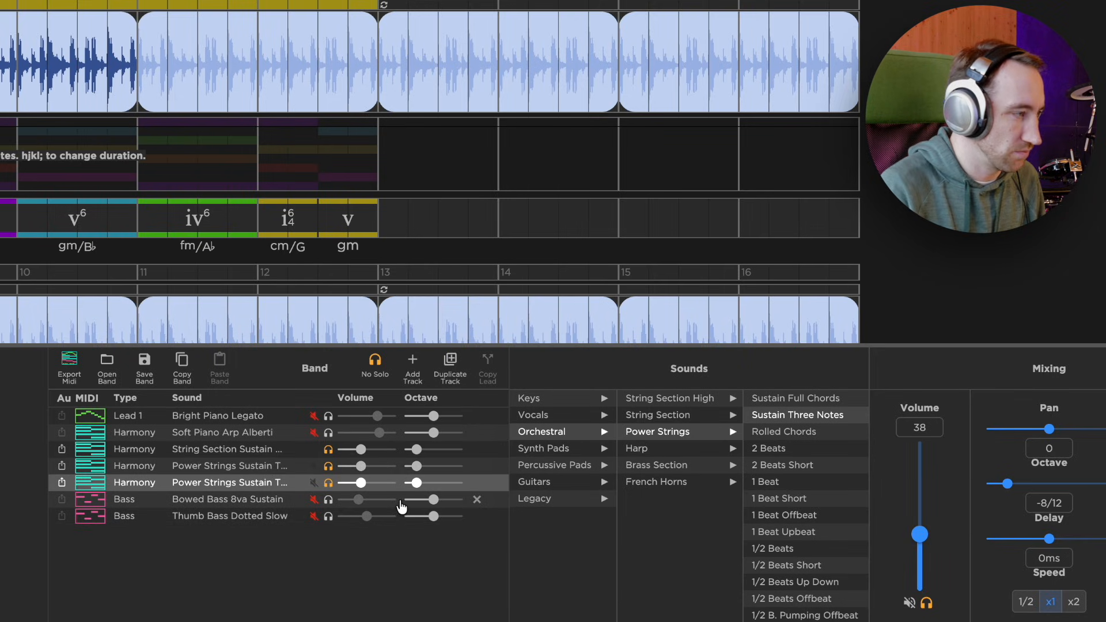
click(559, 453)
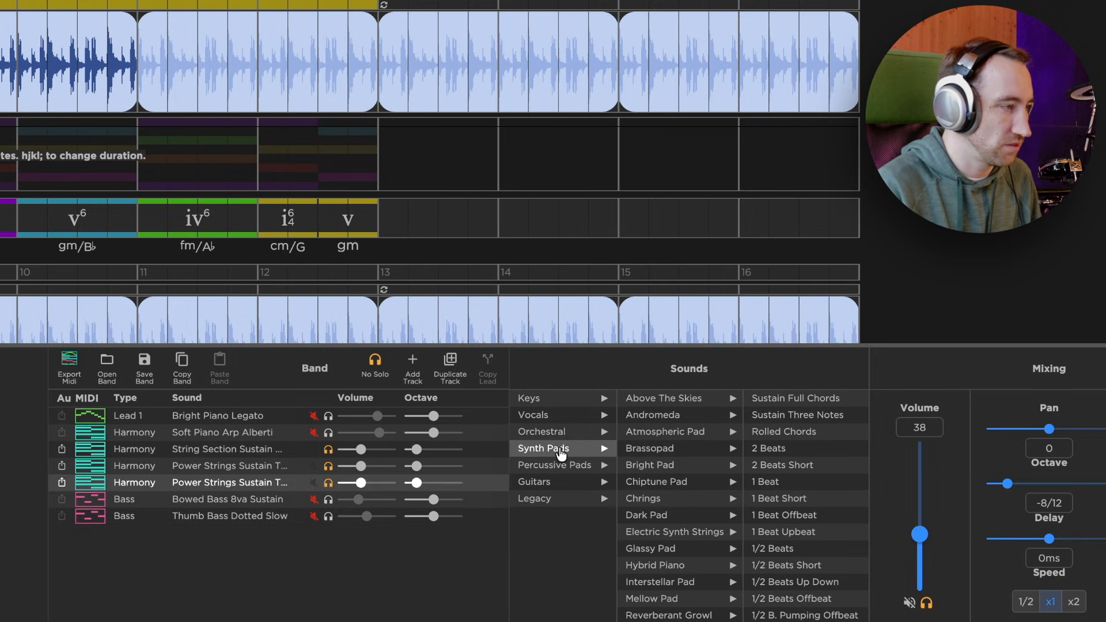
scroll(645, 521, down, 3)
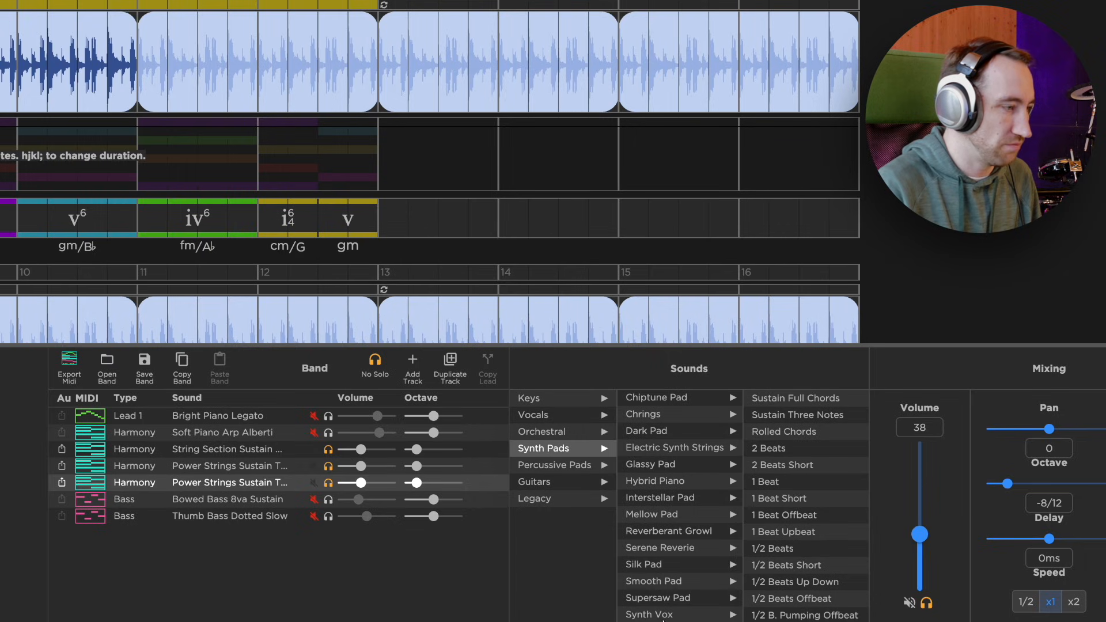
click(670, 583)
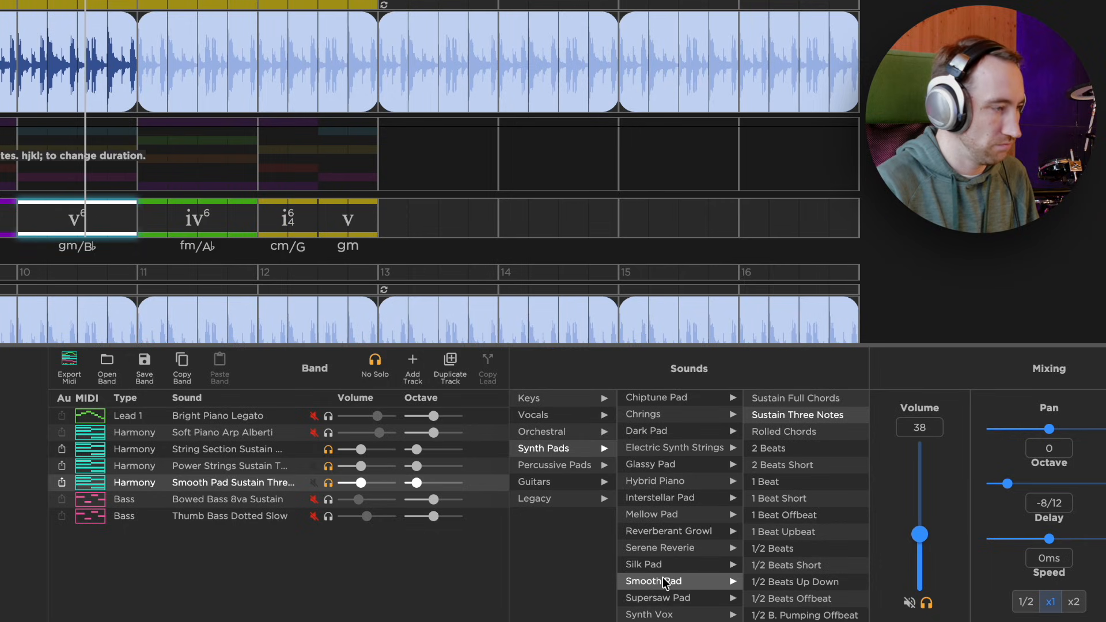
key(space)
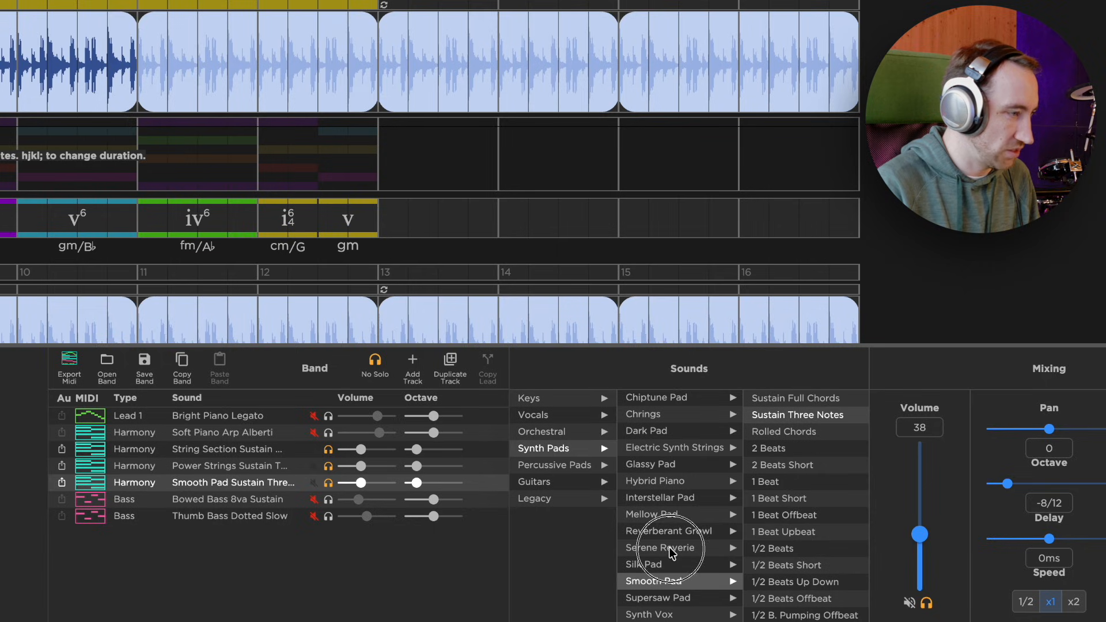
click(669, 547)
key(space)
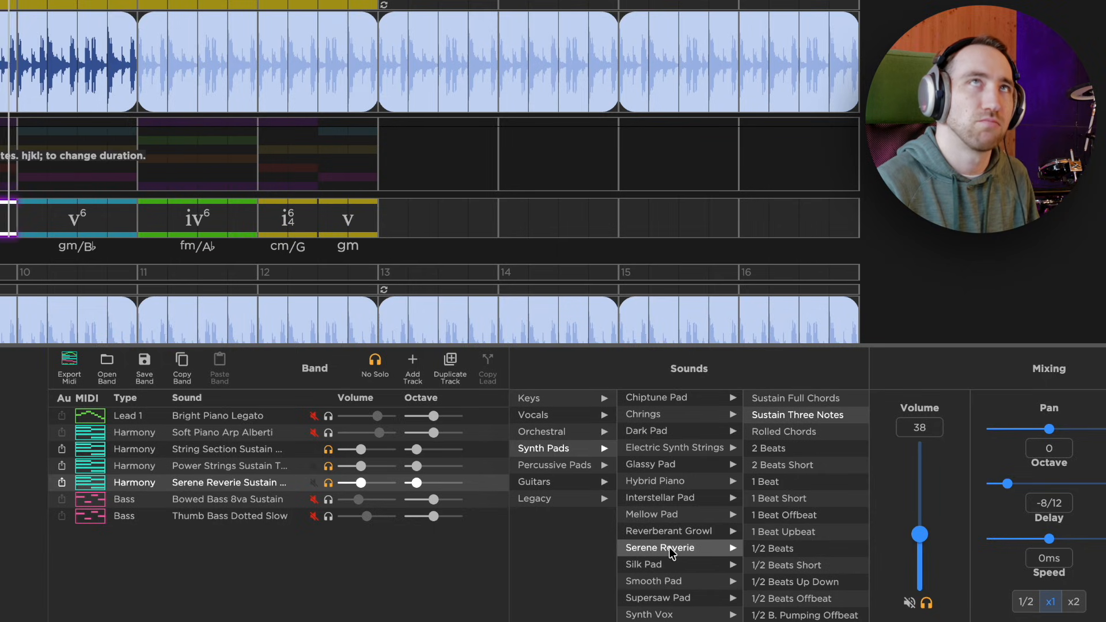
Step: Audition the Soft Piano together with the soloed string and pad tracks, clear all solos, and stop playback
click(328, 433)
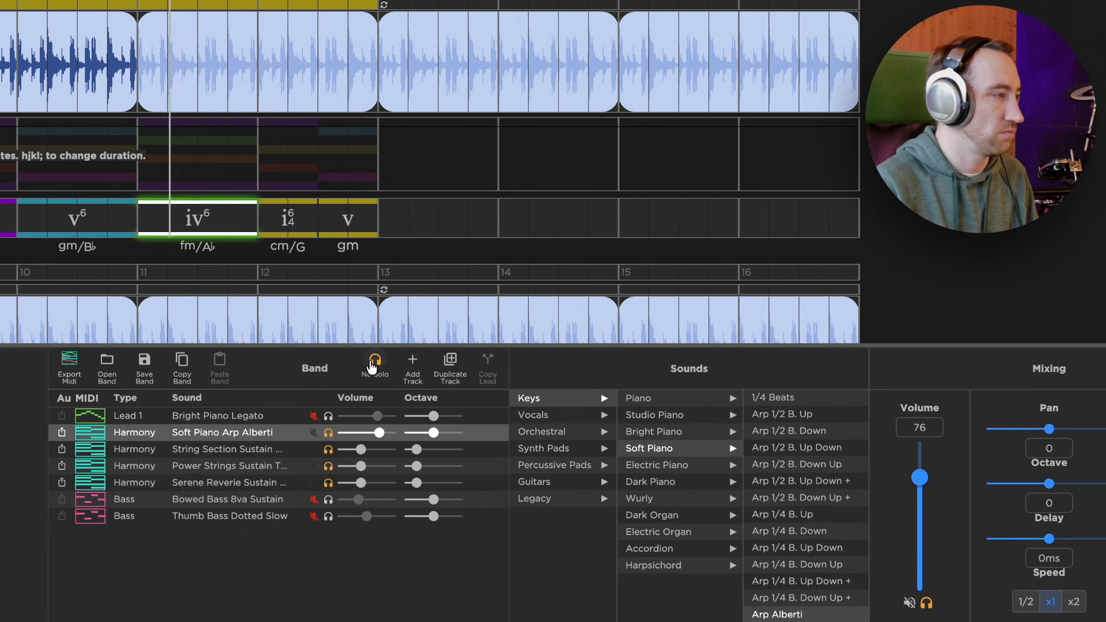
click(372, 365)
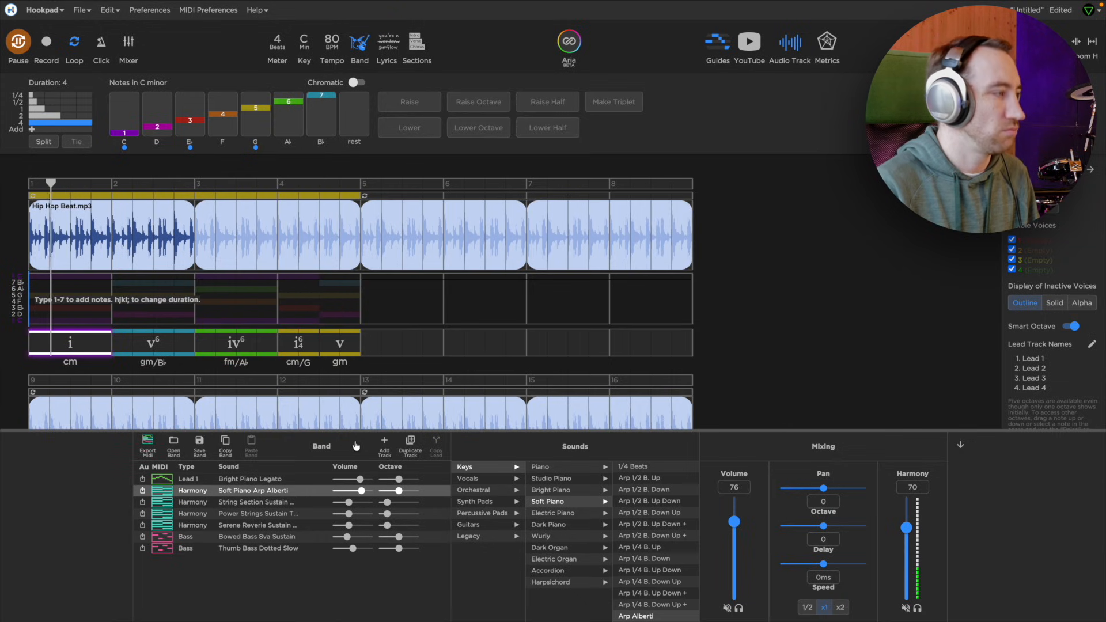
key(space)
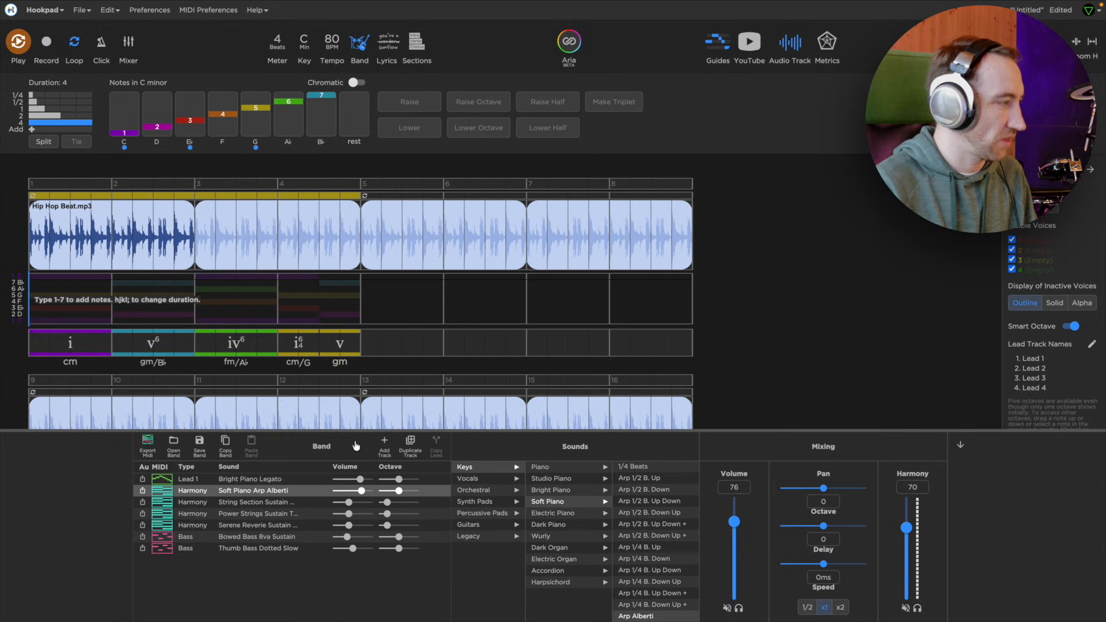
Step: Add a new harmony track and set its sound to the Acoustic guitar
click(269, 527)
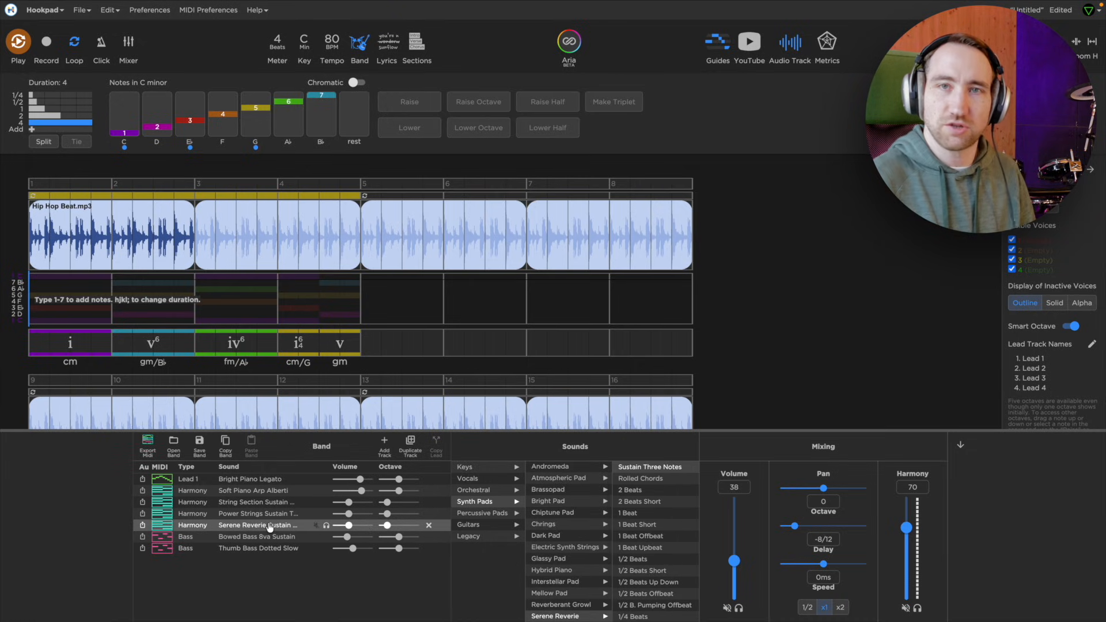
click(385, 442)
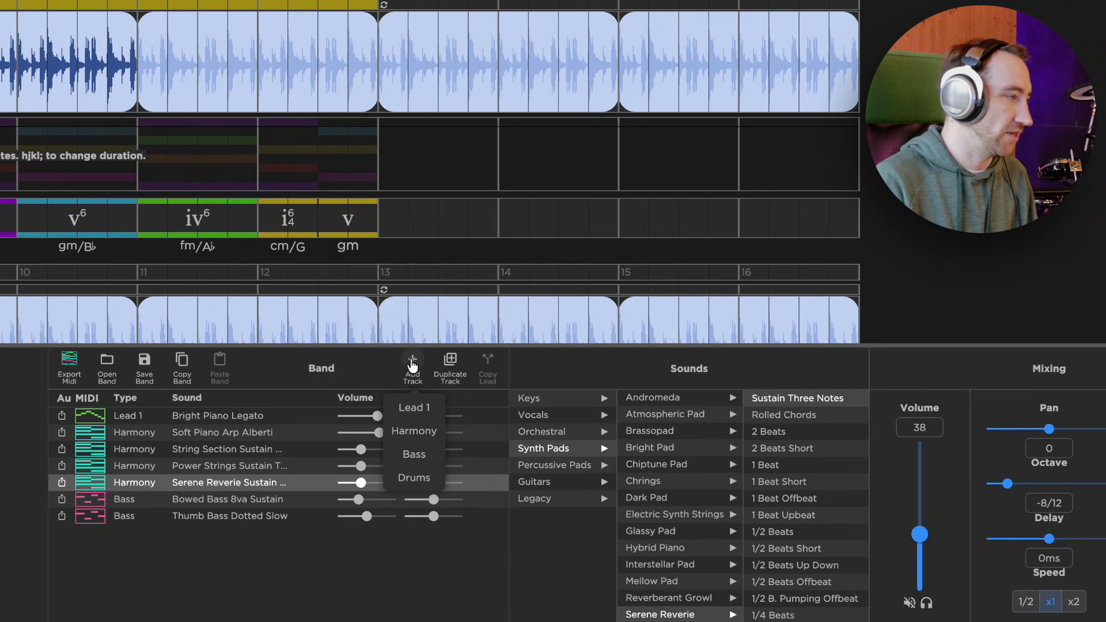
click(385, 490)
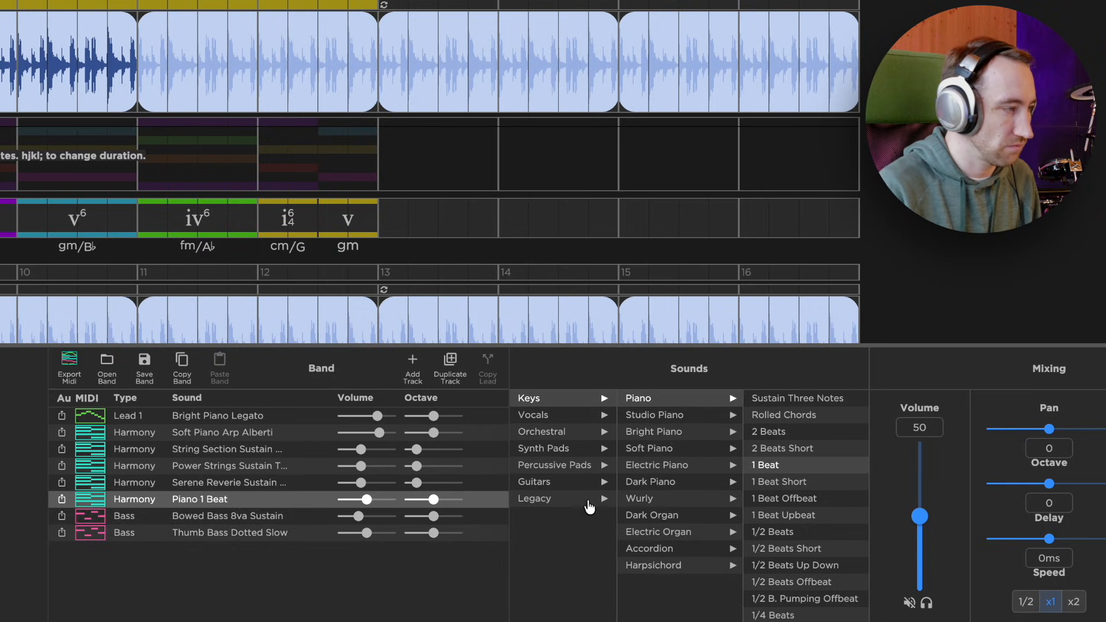
click(575, 484)
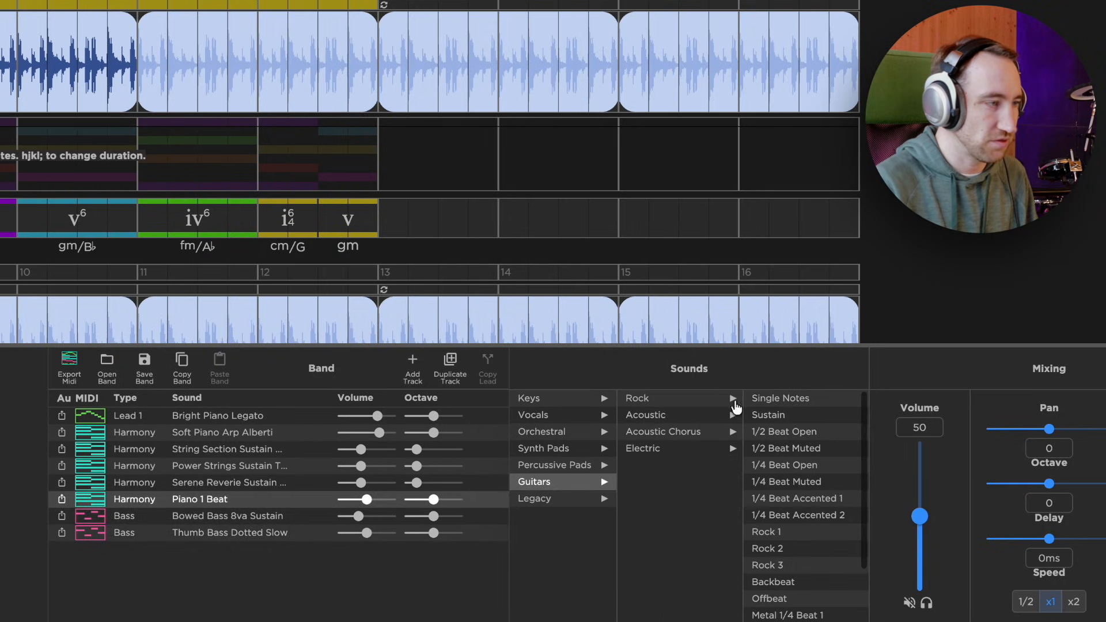
click(662, 419)
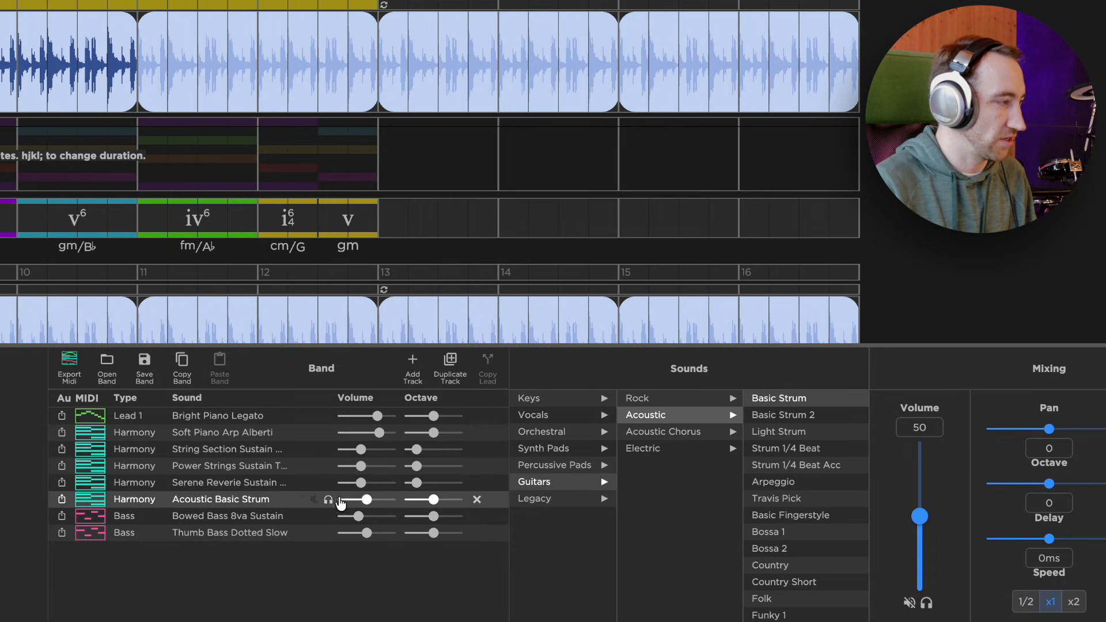
Step: Solo the Acoustic guitar track, raise its volume to 100, audition the Pop pattern, and set the pattern to Pop Fast
click(328, 499)
drag(367, 498, 428, 507)
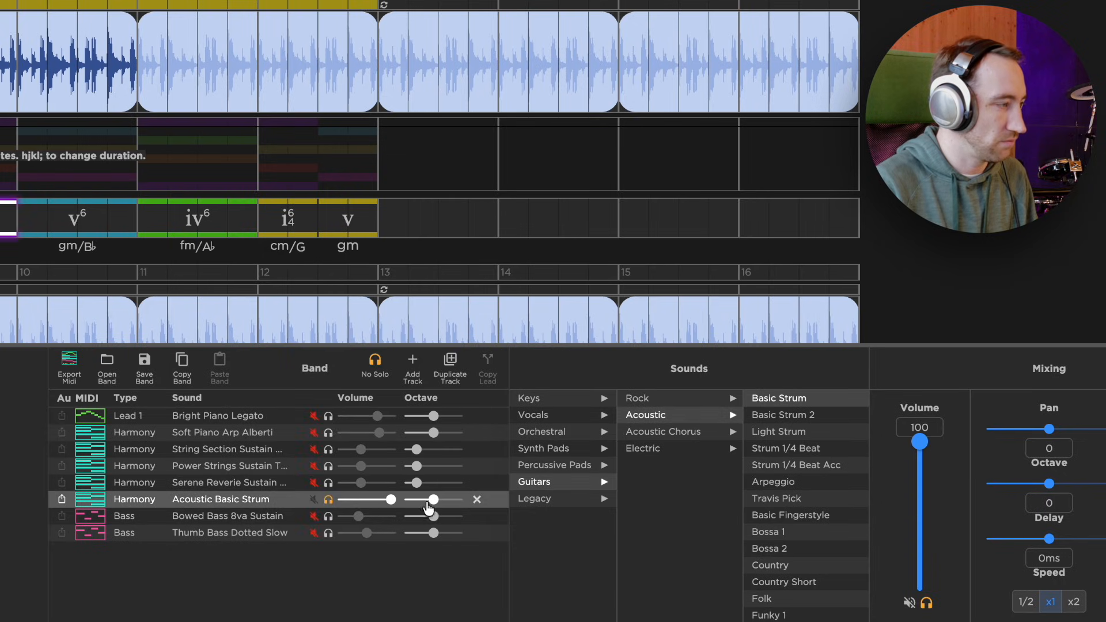
scroll(809, 496, down, 4)
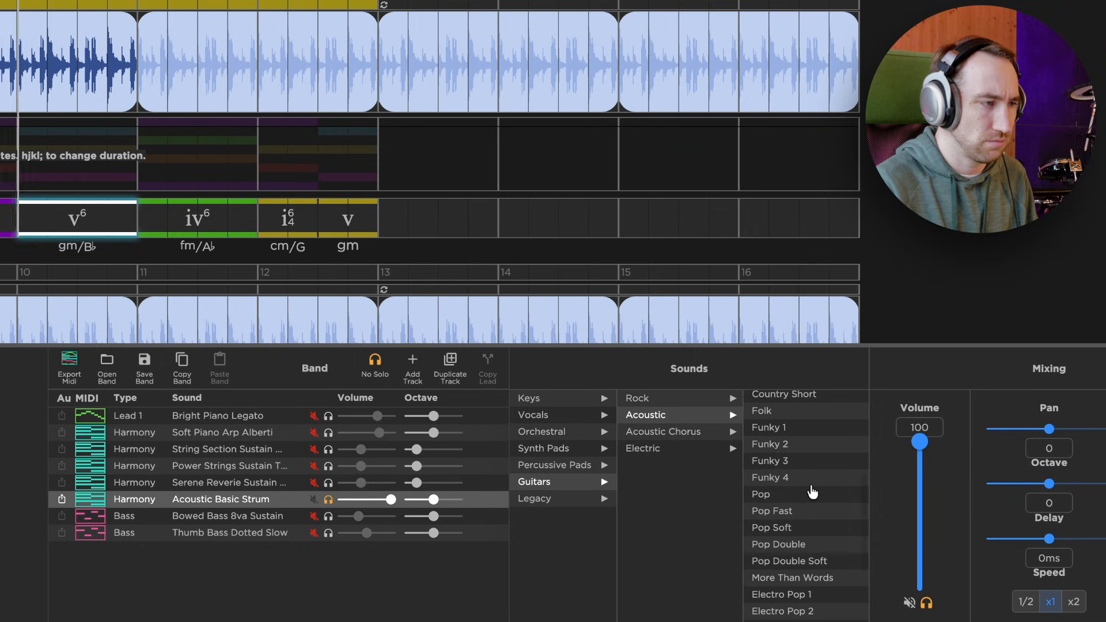
click(808, 498)
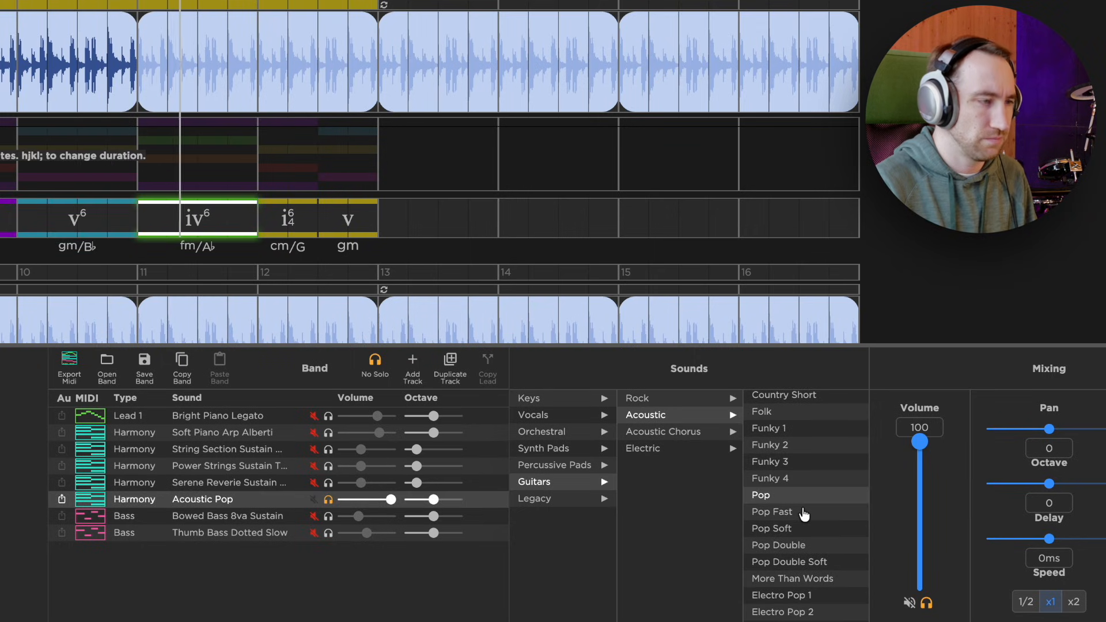
click(804, 512)
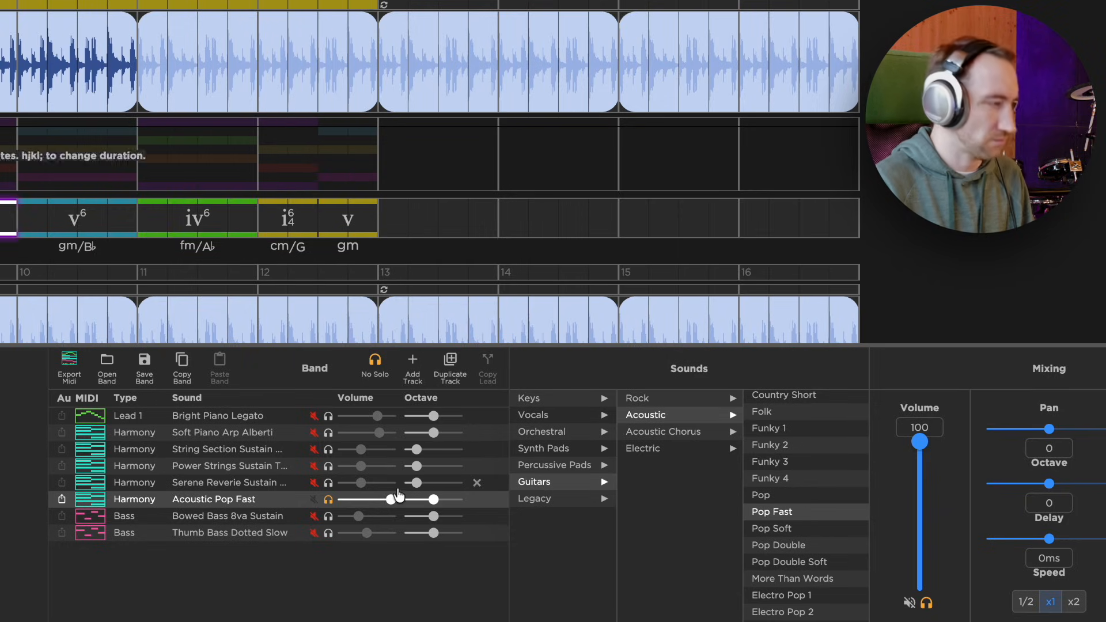
Step: Unsolo the Acoustic Pop Fast track and lower its volume to 45 in the full mix
drag(389, 502, 364, 499)
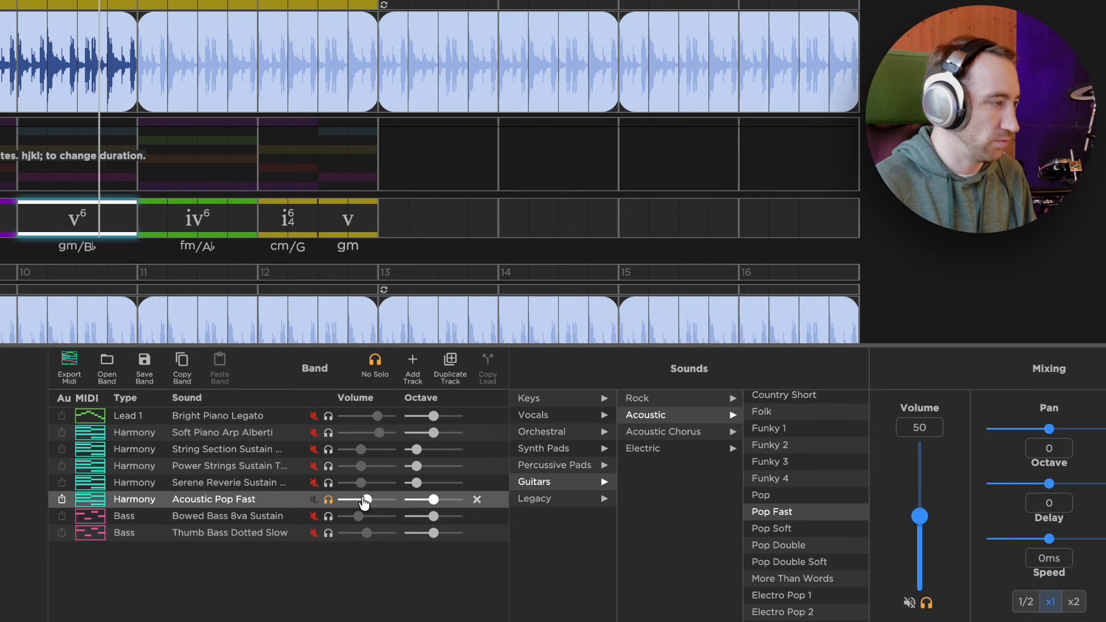
click(327, 500)
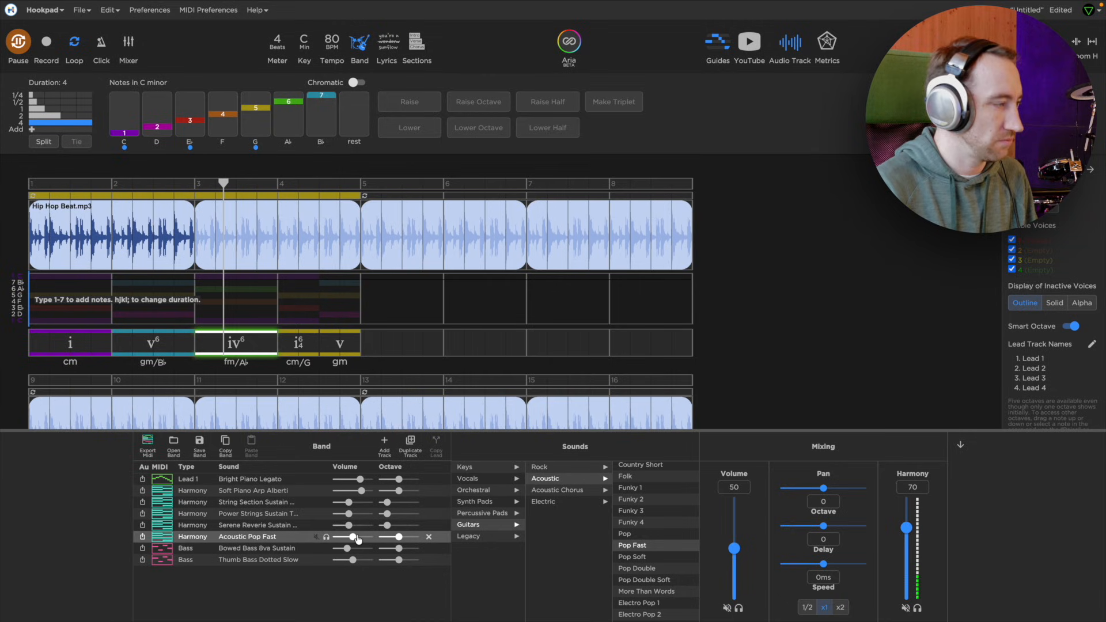
drag(353, 536, 351, 537)
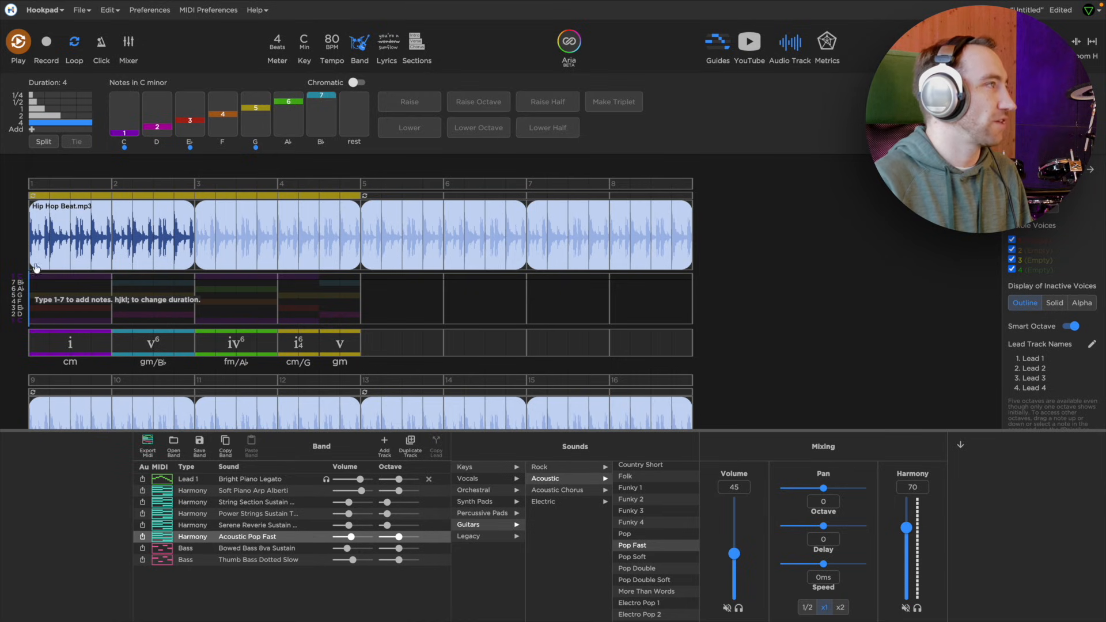
Step: Enter whole-bar lead notes on the Lead 1 track: C in measure 1, D in measure 2 and F in measure 3
click(32, 306)
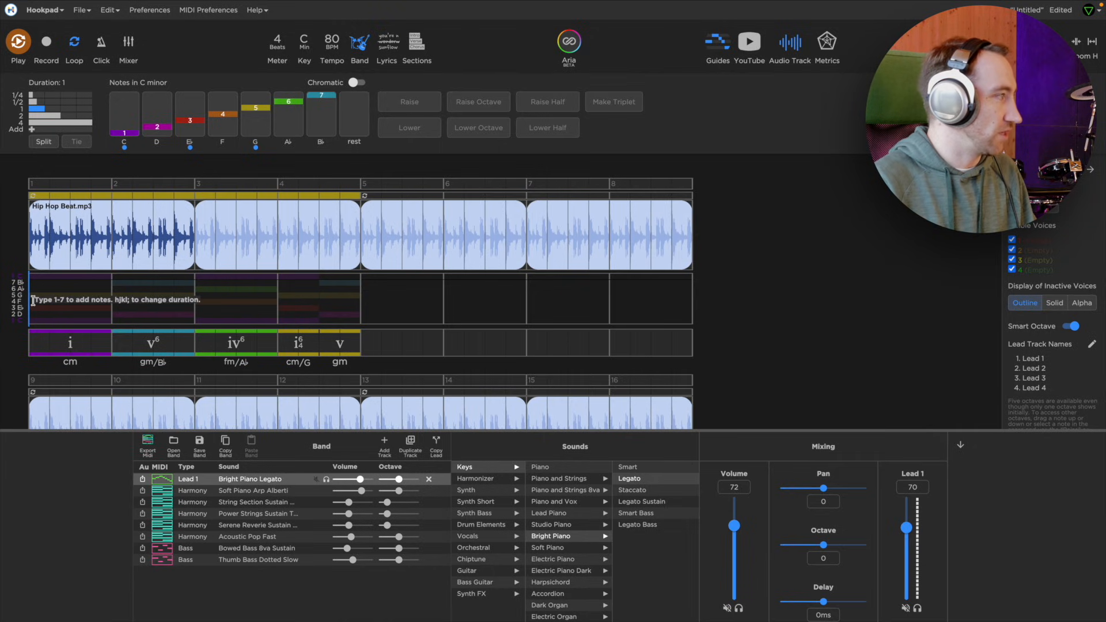
key(1)
drag(48, 320, 109, 321)
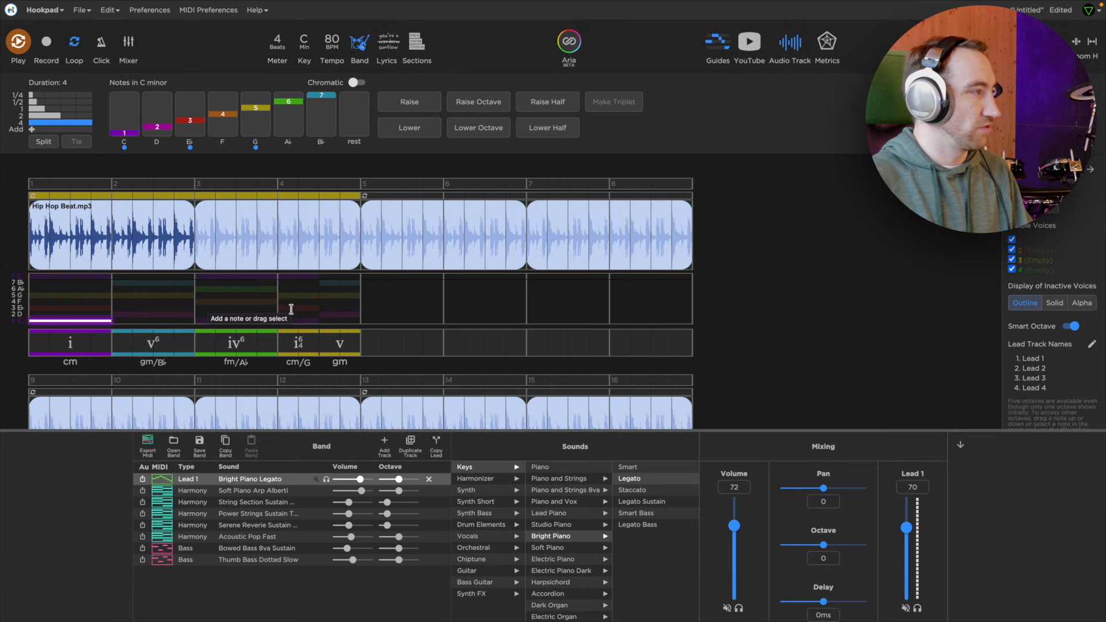
click(114, 306)
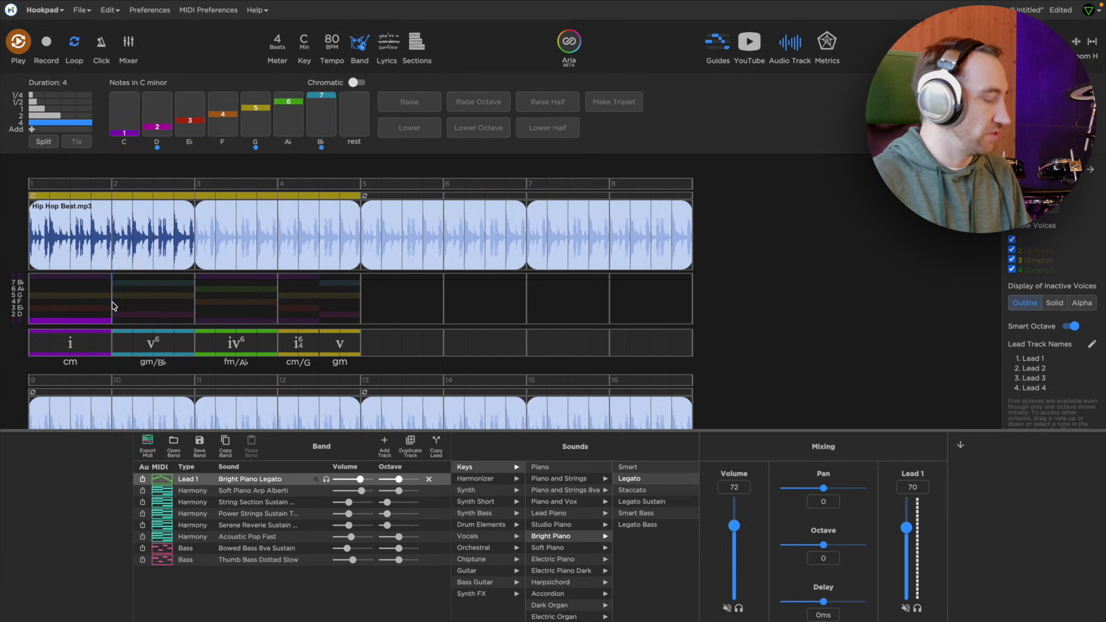
click(118, 315)
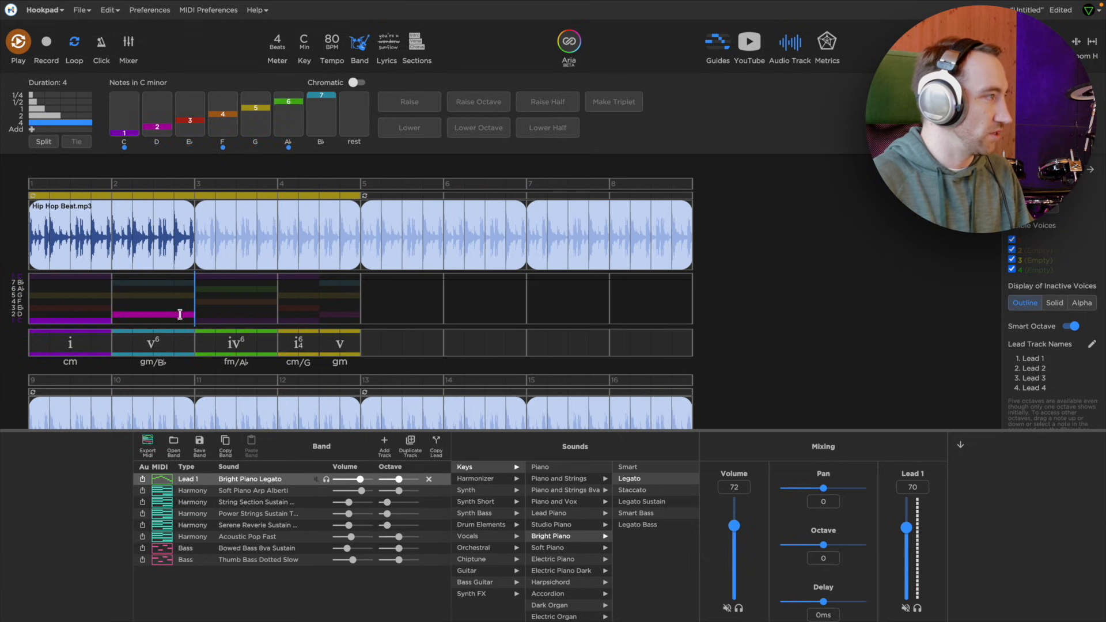
click(197, 301)
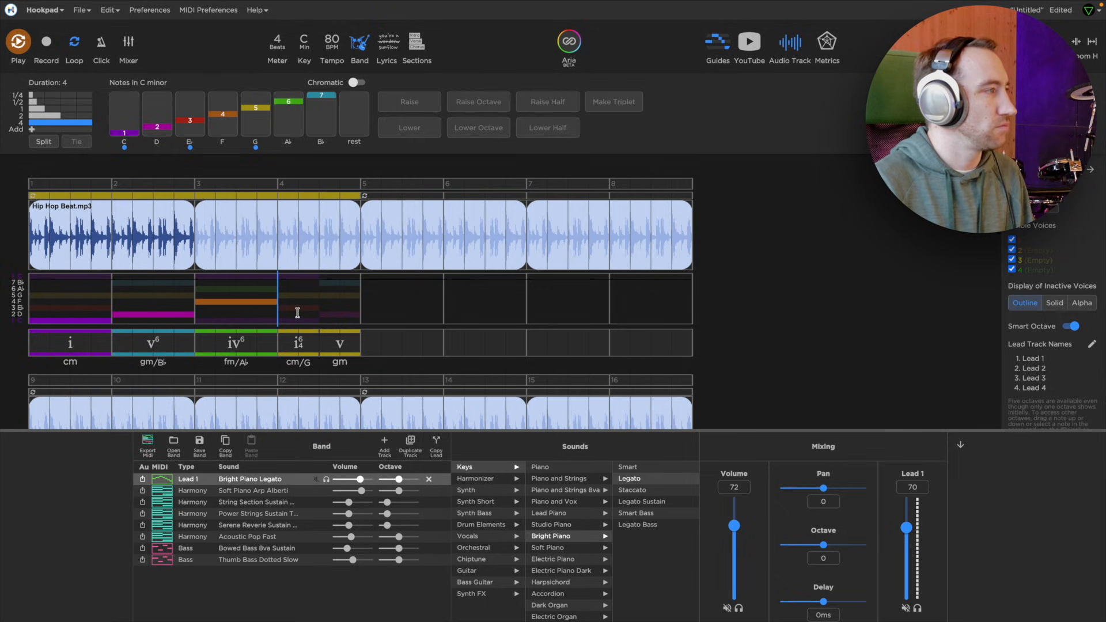
Step: Add a two-beat E♭ and a two-beat D to the lead melody in measure 4
click(278, 303)
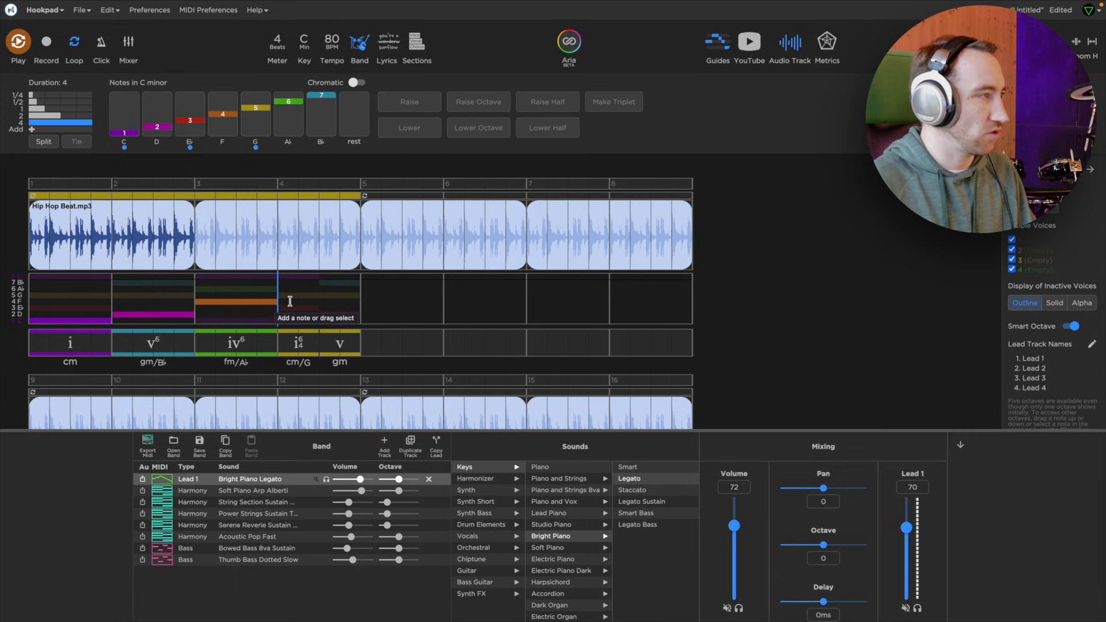
click(294, 309)
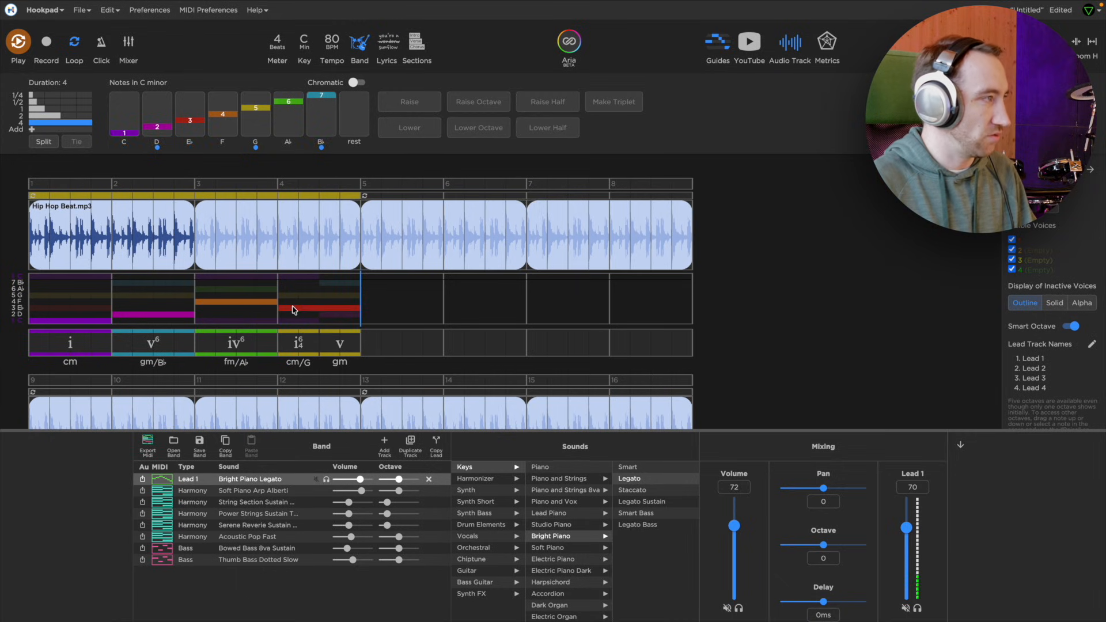
drag(356, 308, 319, 308)
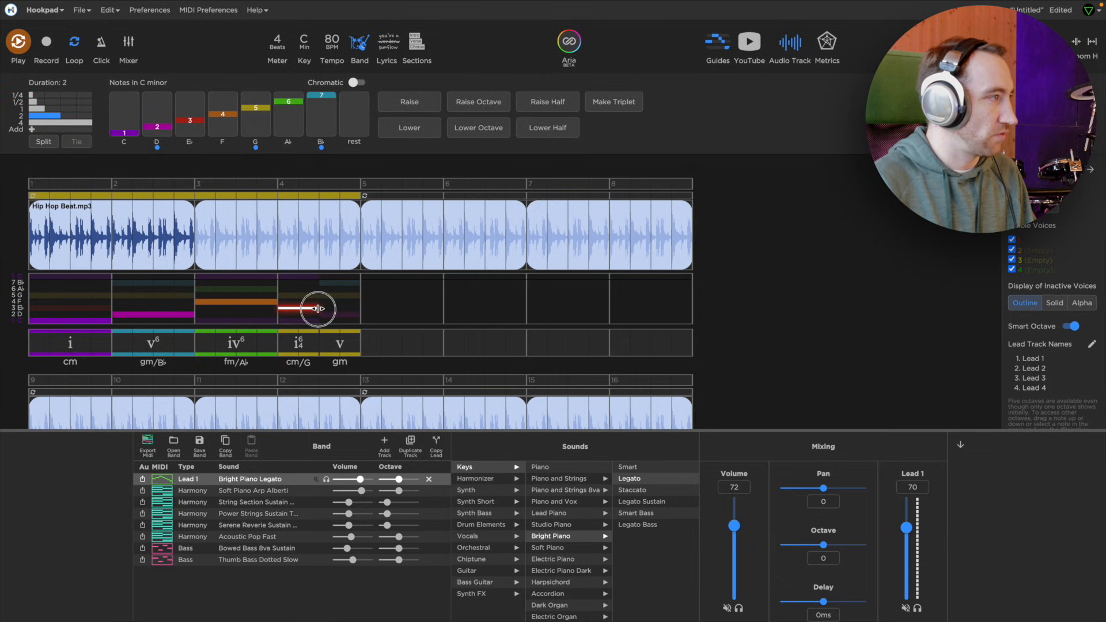
click(323, 314)
click(323, 313)
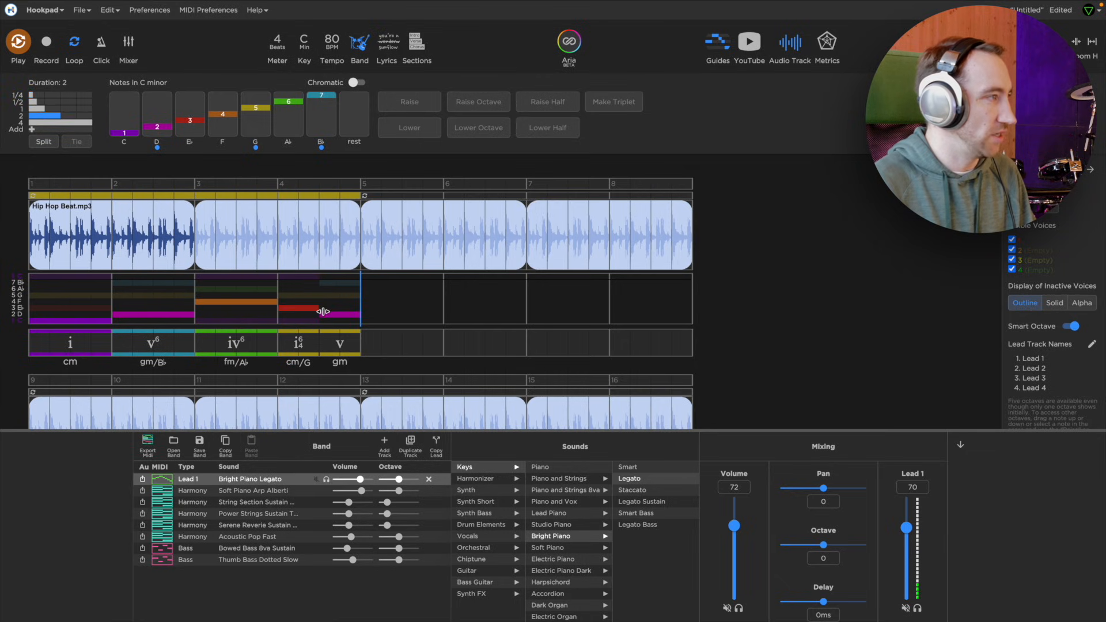
Step: Play back the four-measure loop to audition the basic lead melody with the band
key(space)
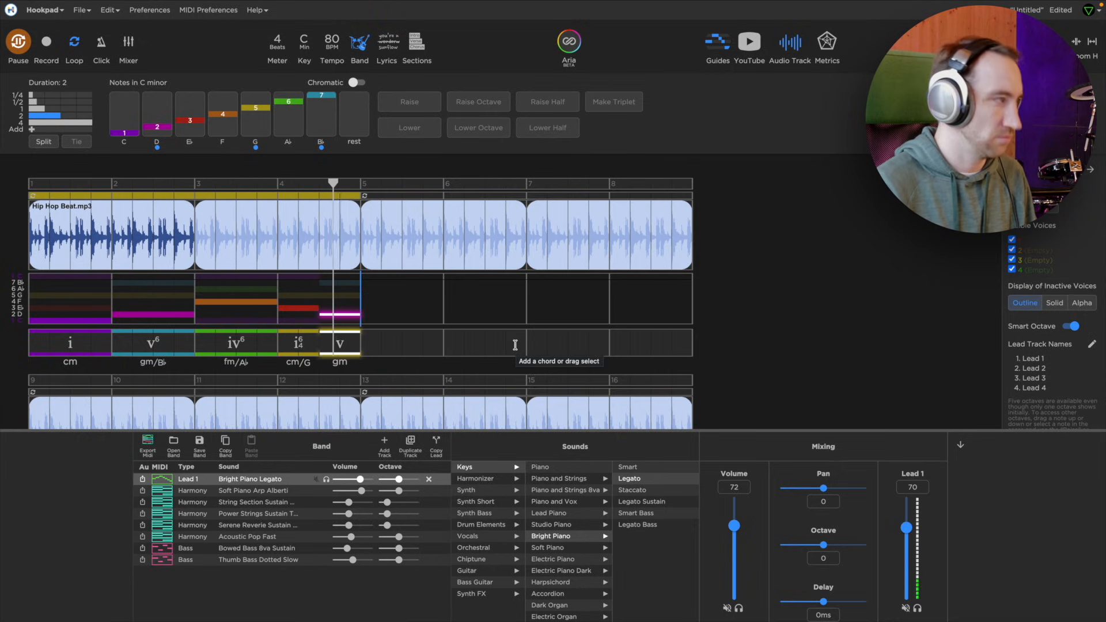
key(space)
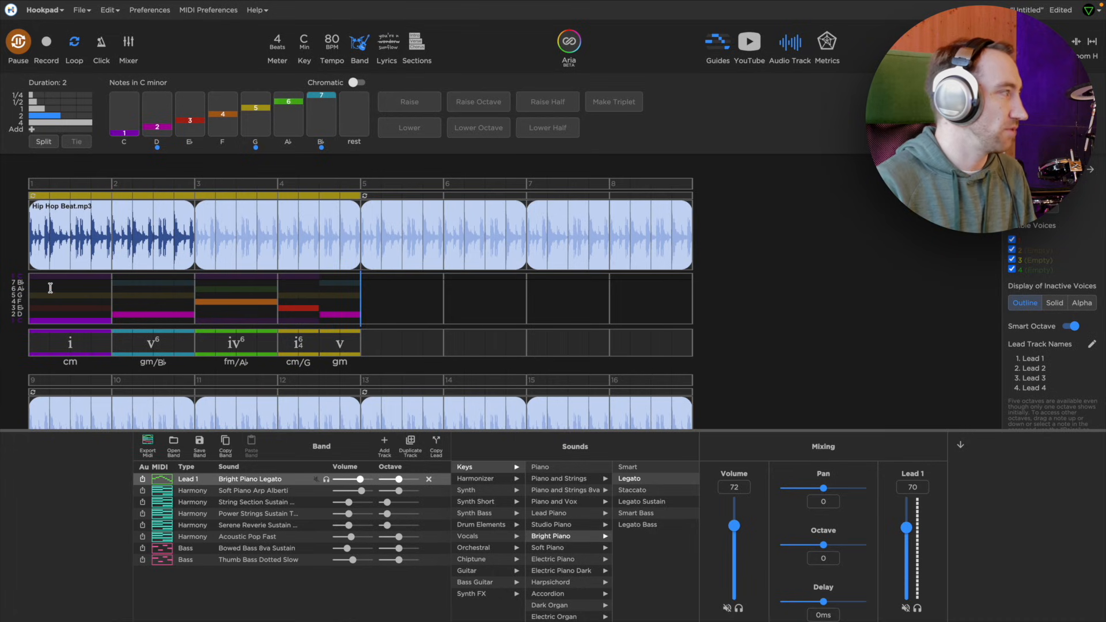
key(space)
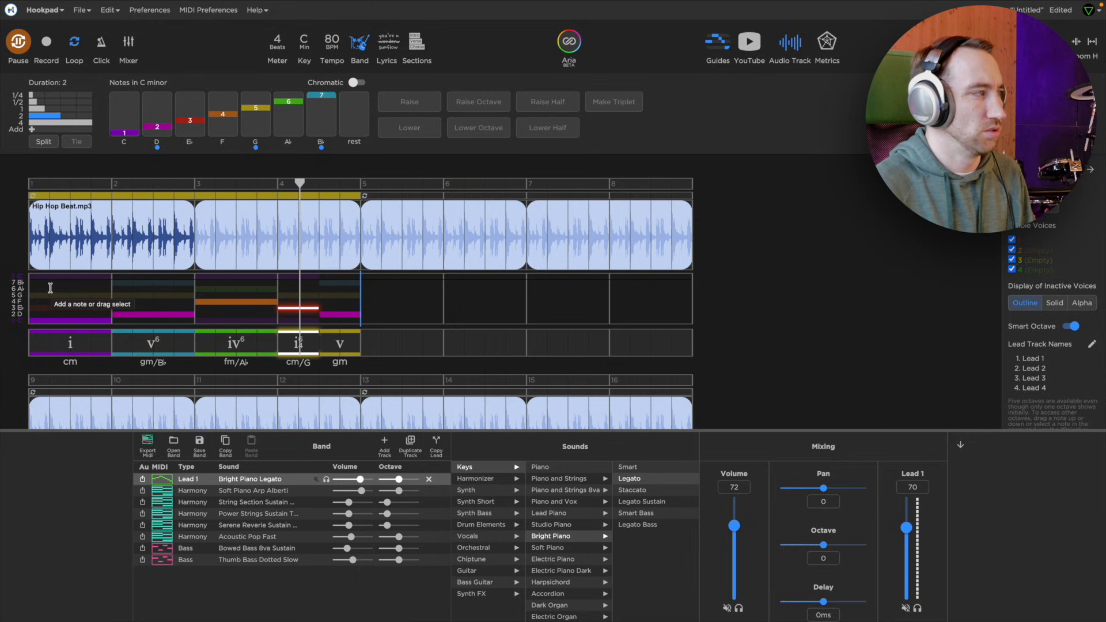
key(space)
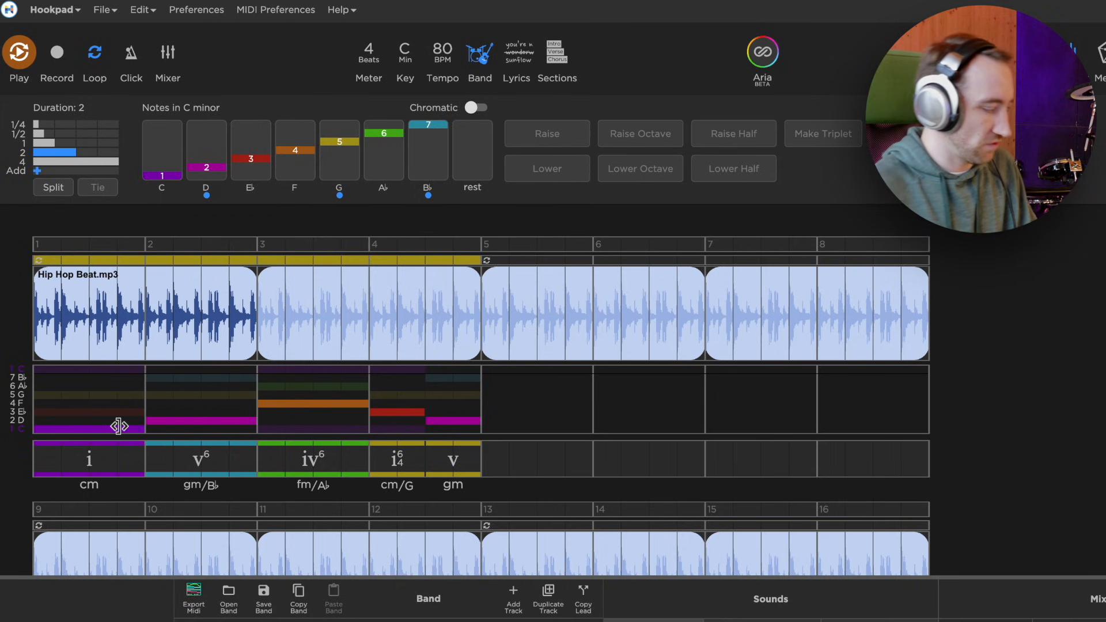
Step: Split off the last beat of measure 1's C note, make it a rising C–D–E♭ triplet, and audition it
key(s)
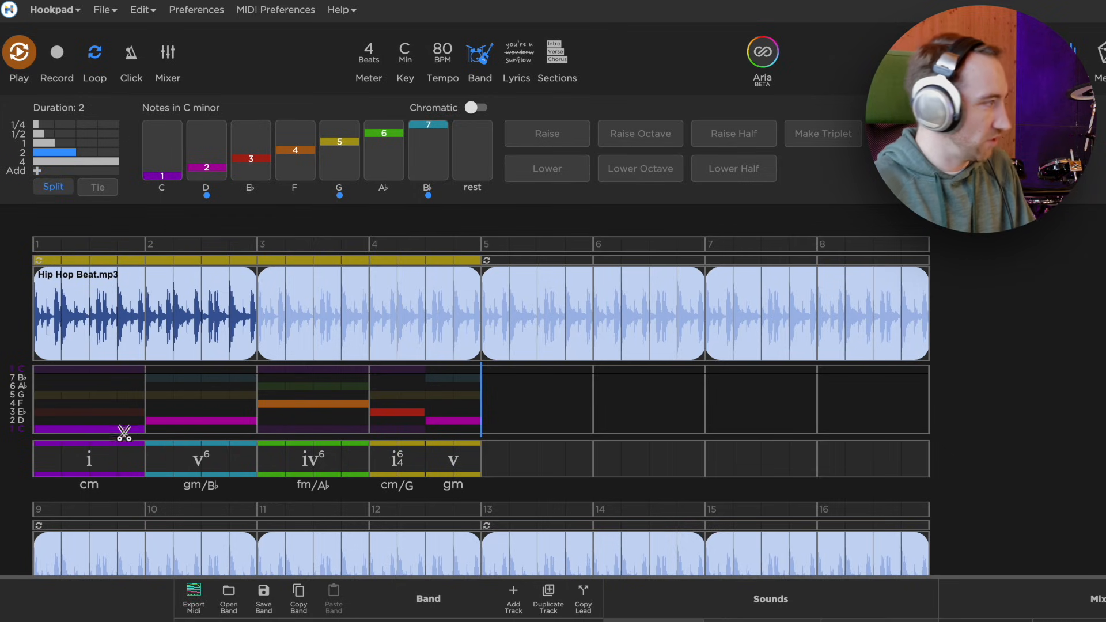
click(123, 429)
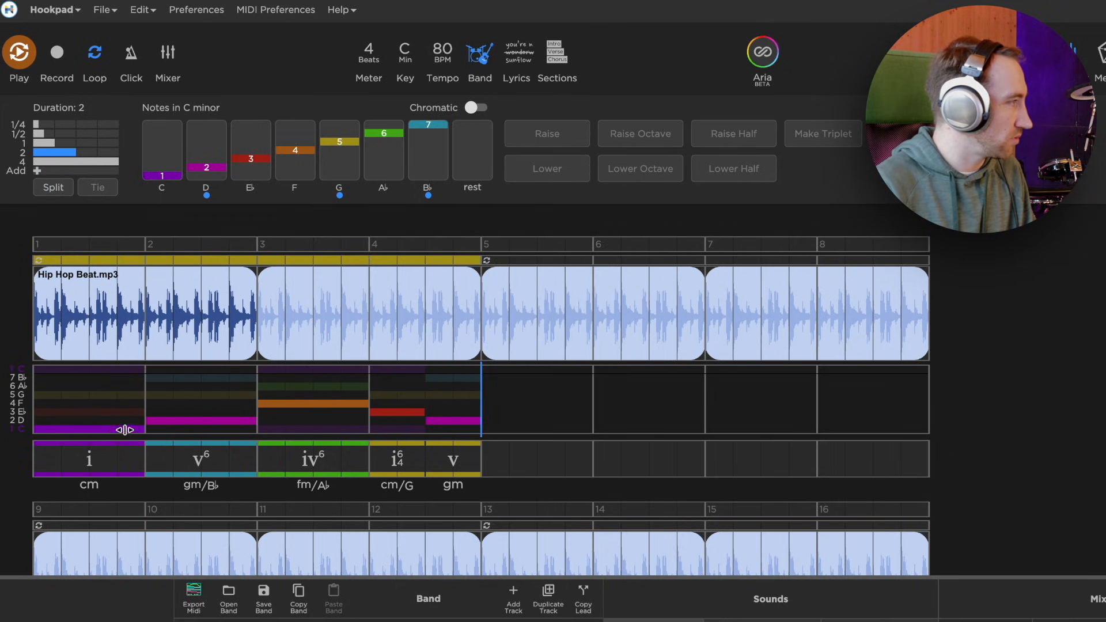
click(124, 429)
click(802, 144)
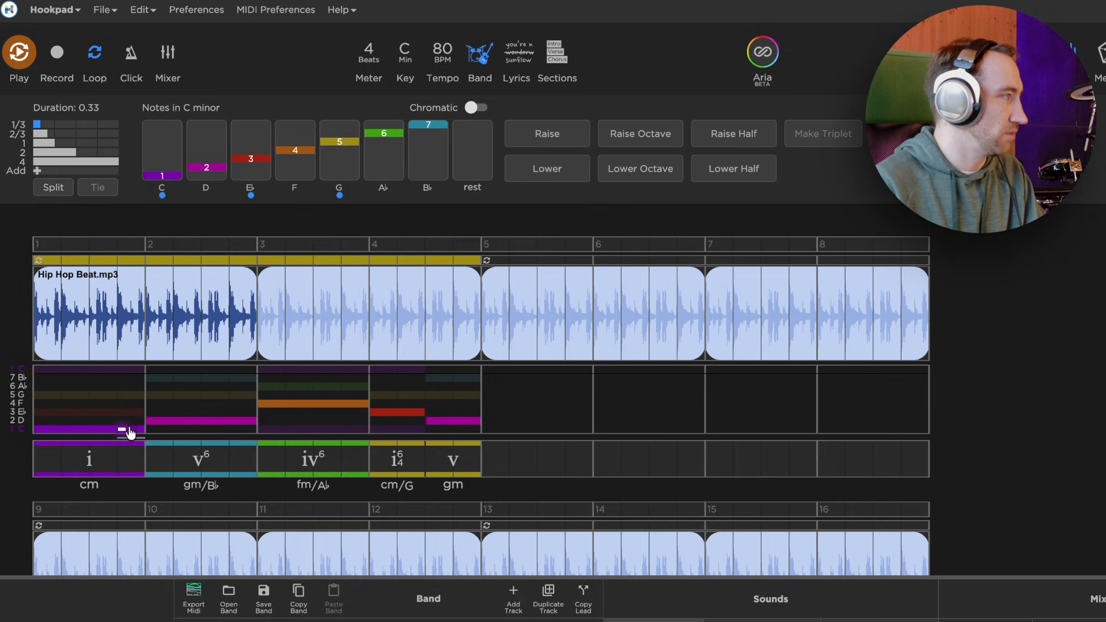
drag(130, 433, 141, 441)
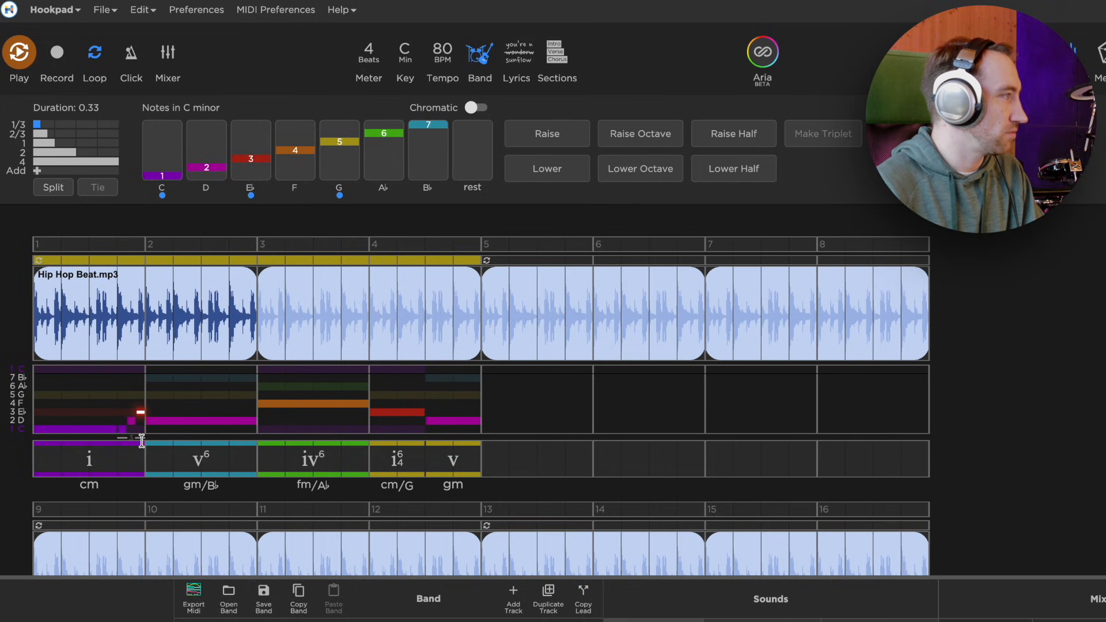
key(space)
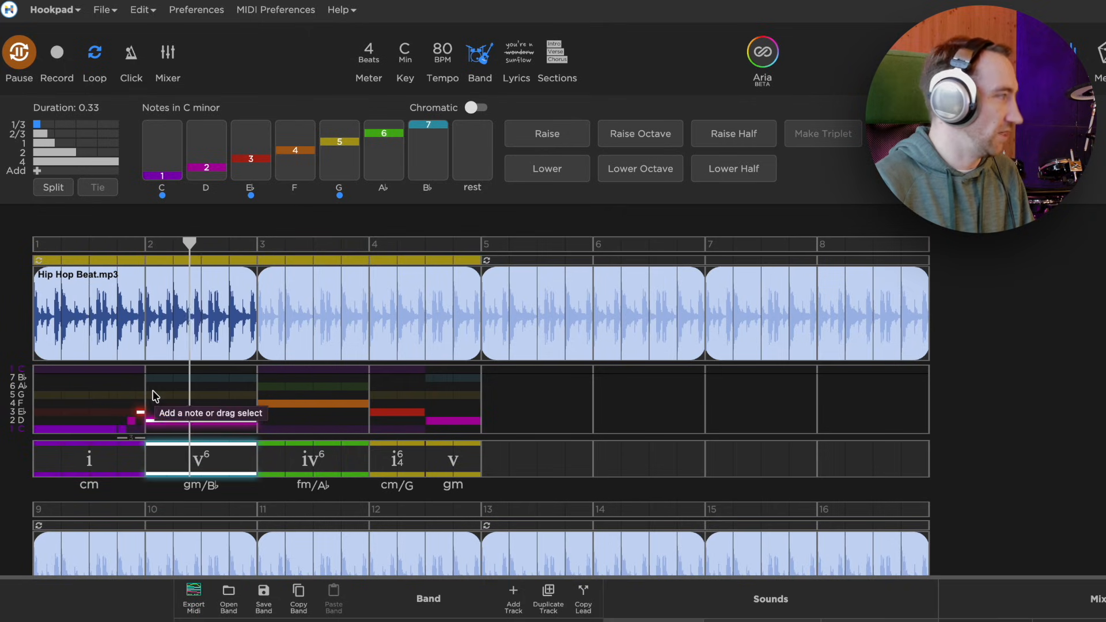
key(space)
Step: Copy measure 1's lead phrase with its triplet and paste it over the melody in measures 2 and 3
click(138, 398)
drag(142, 399, 93, 435)
click(145, 394)
key(ctrl+v)
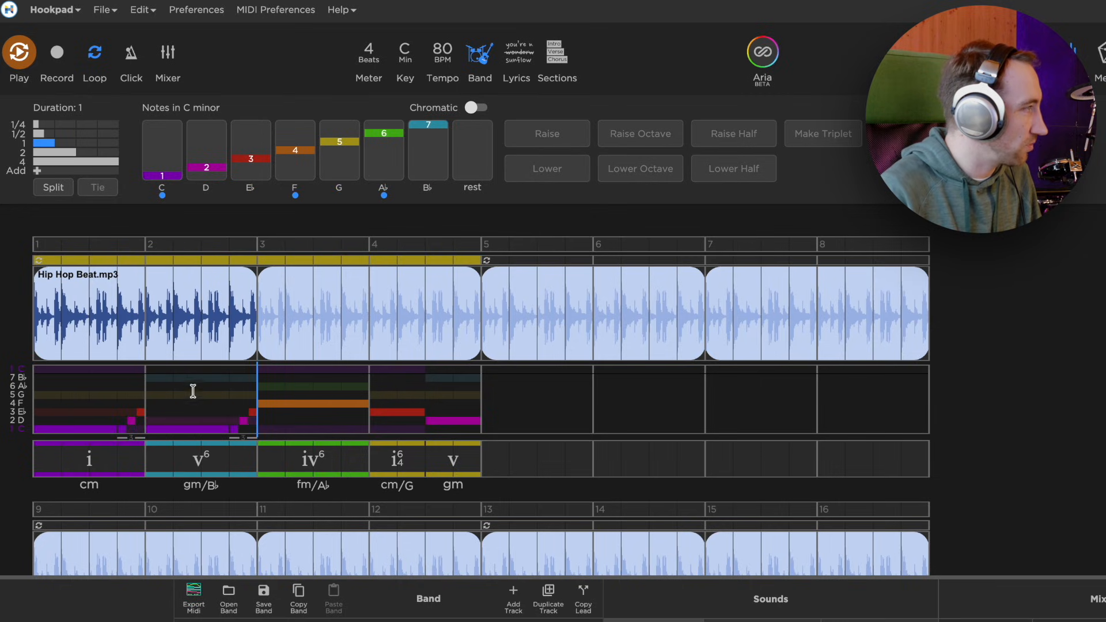
key(ctrl+v)
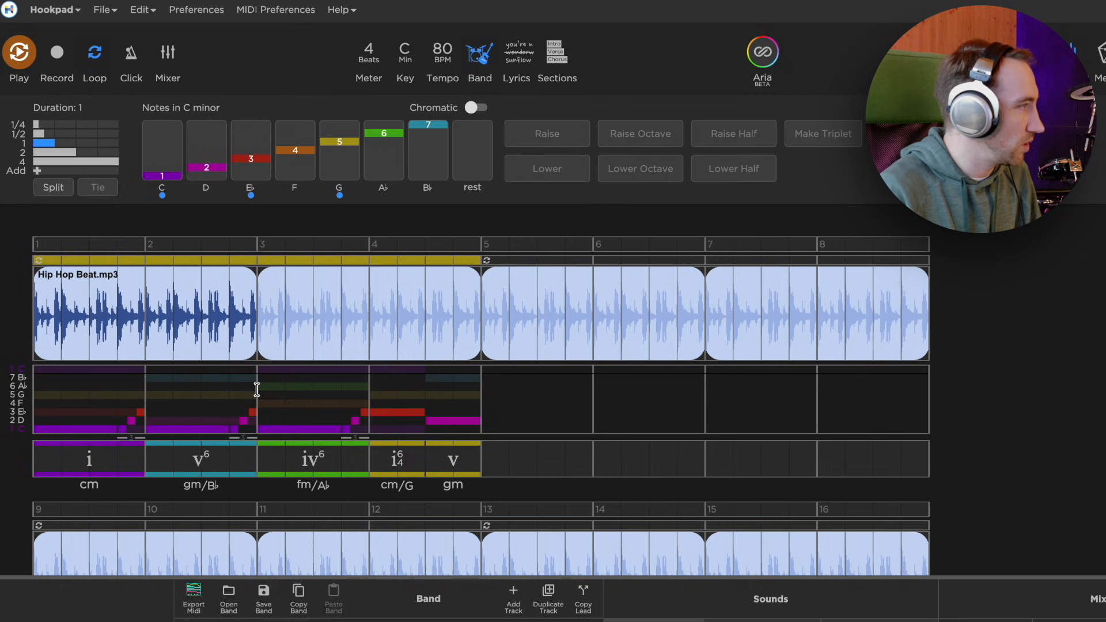
Step: Raise the long lead note in measure 2 to D and the one in measure 3 to F
click(210, 430)
key(Up)
click(276, 430)
key(Up)
key(Up)
key(Up)
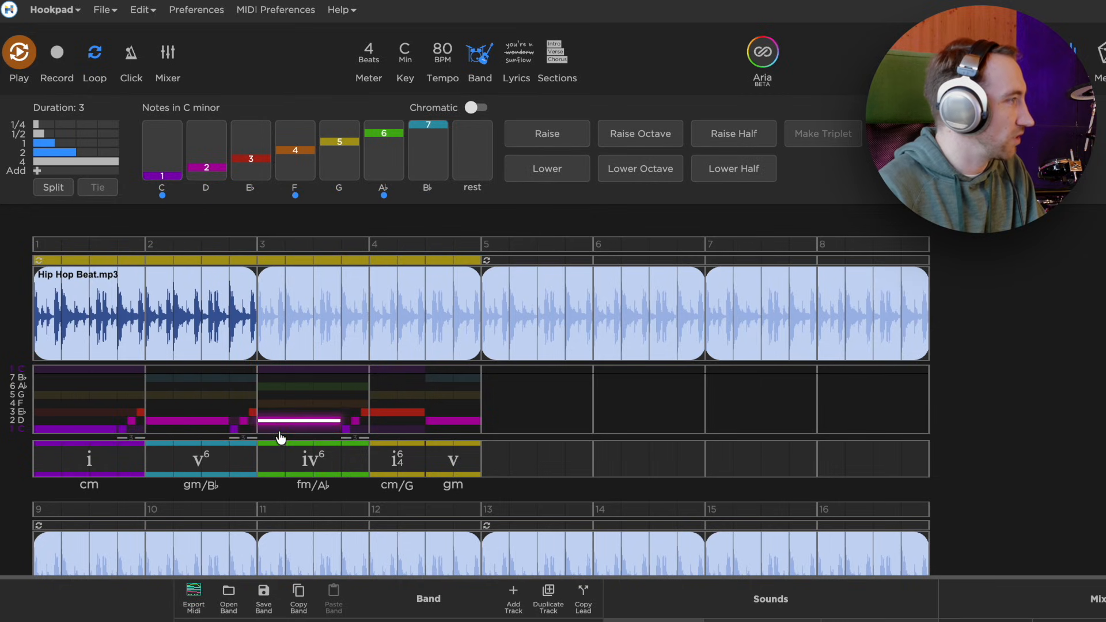
Step: Raise the triplet at the end of measure 2 two scale steps to E♭, F and G
click(235, 430)
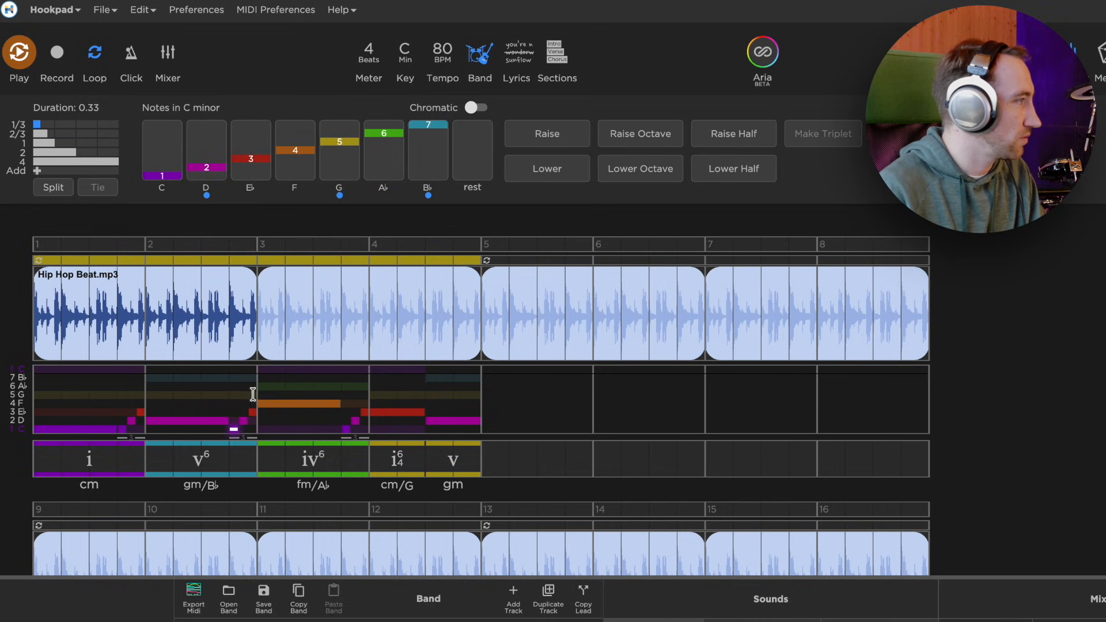
drag(253, 396, 235, 430)
key(Up)
key(Up)
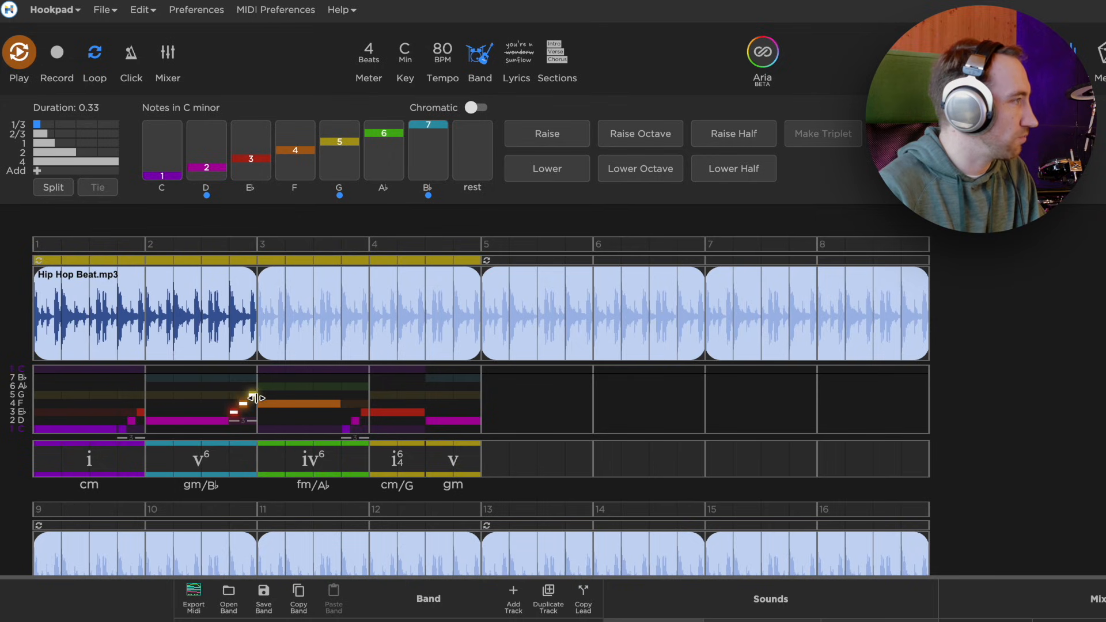
Step: Change the triplet at the end of measure 3 to F, G, F and audition the melody
click(365, 412)
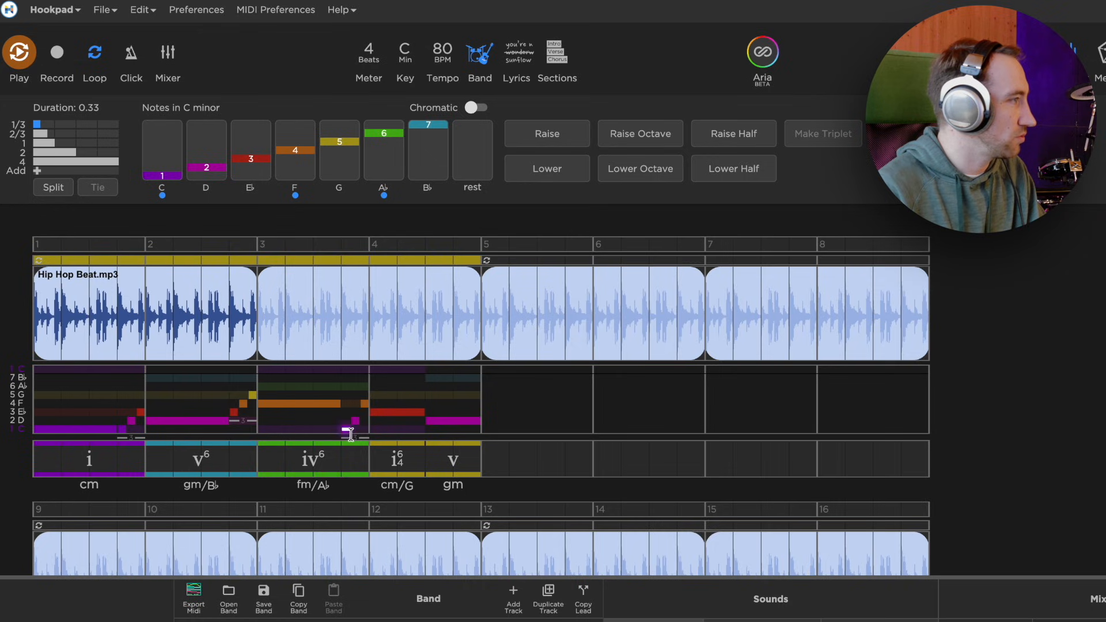
key(Up)
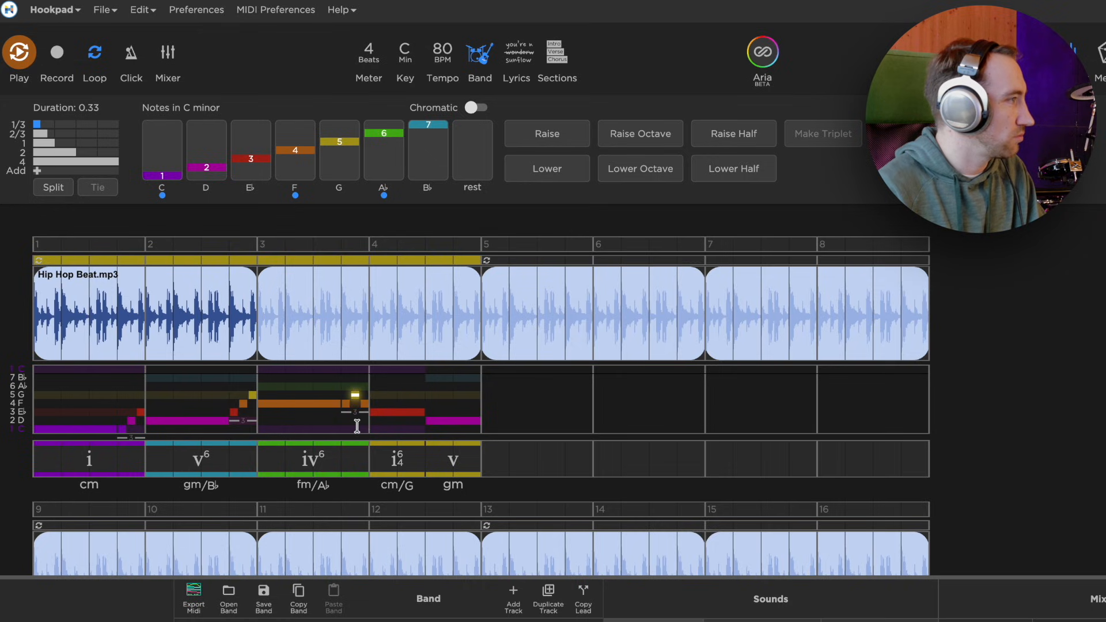
key(Right)
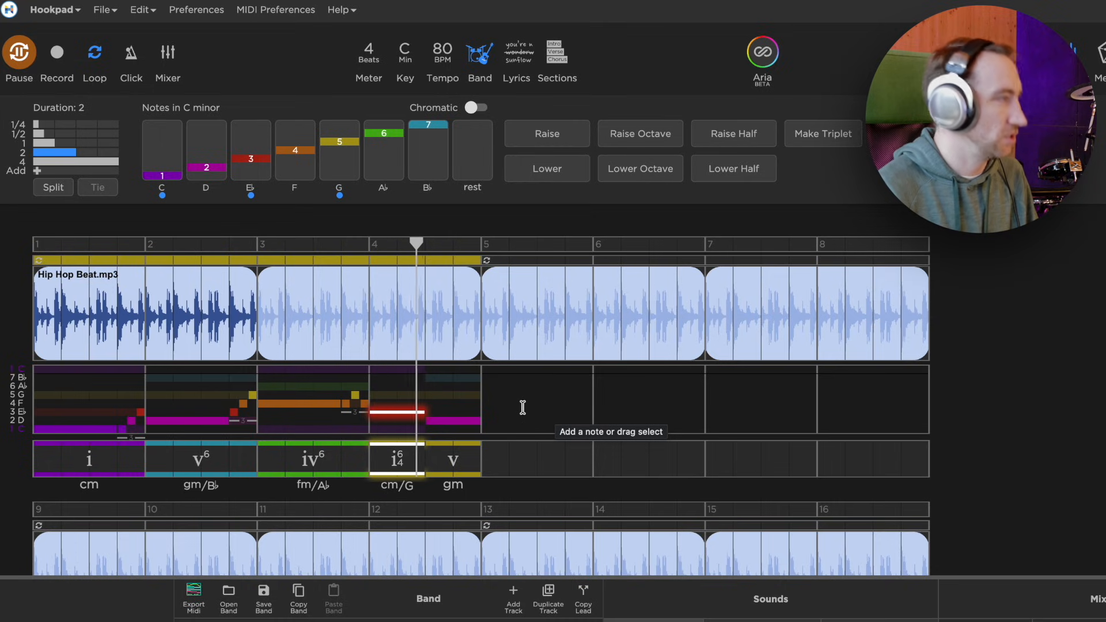
key(space)
Step: Shorten measure 4's E♭ to one beat, paste the measure 3 triplet after it, and lower the triplet to E♭, F, E♭
drag(368, 389, 345, 407)
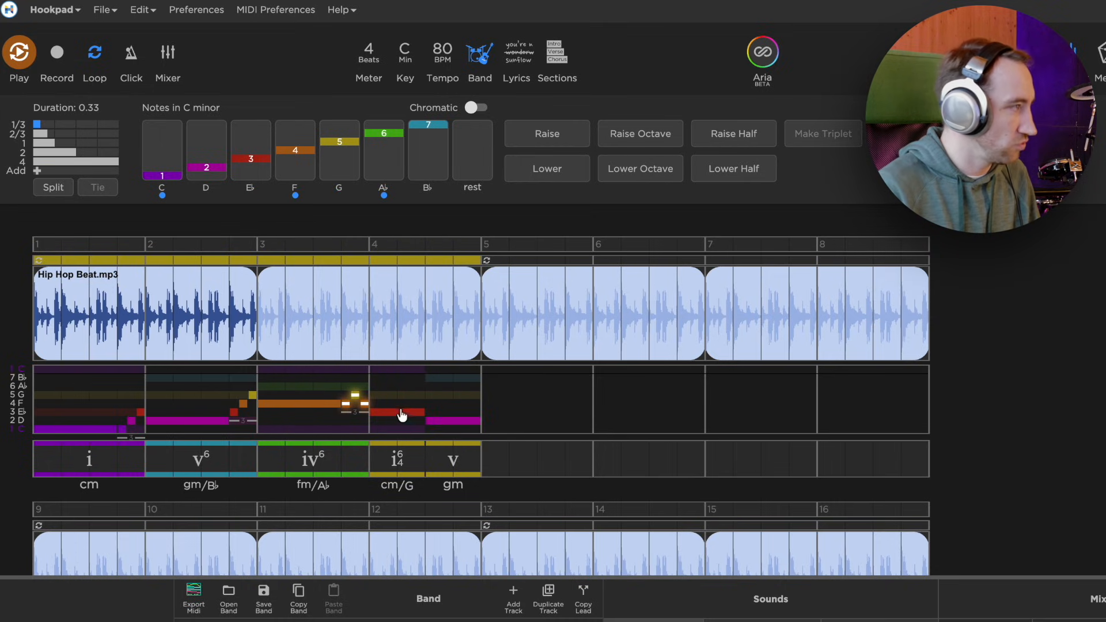
mouse_move(419, 412)
mouse_down()
mouse_move(390, 413)
mouse_move(400, 410)
mouse_up()
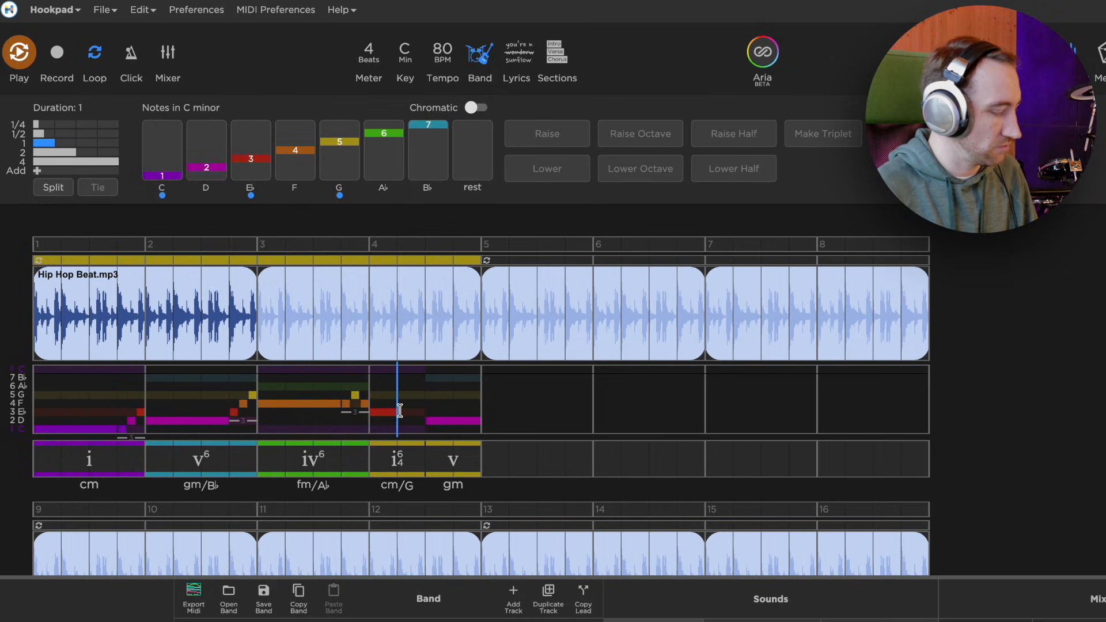
key(ctrl+v)
drag(425, 389, 401, 403)
key(Down)
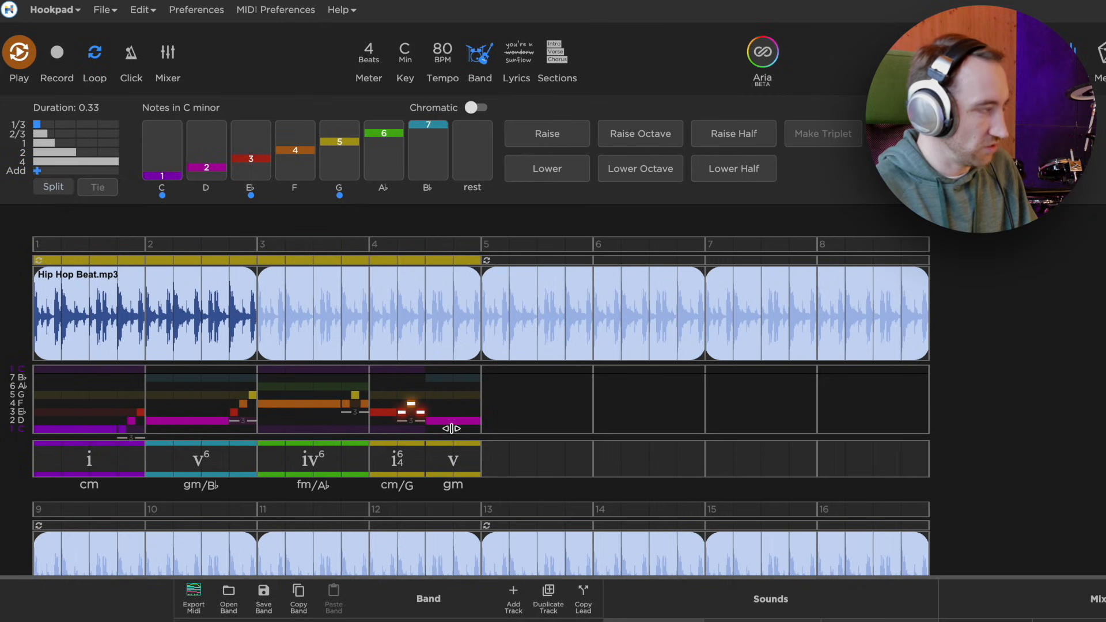
Step: Split measure 4's D into two one-beat notes, raise the second to G, and audition the finished melody
key(Up)
key(Up)
key(Up)
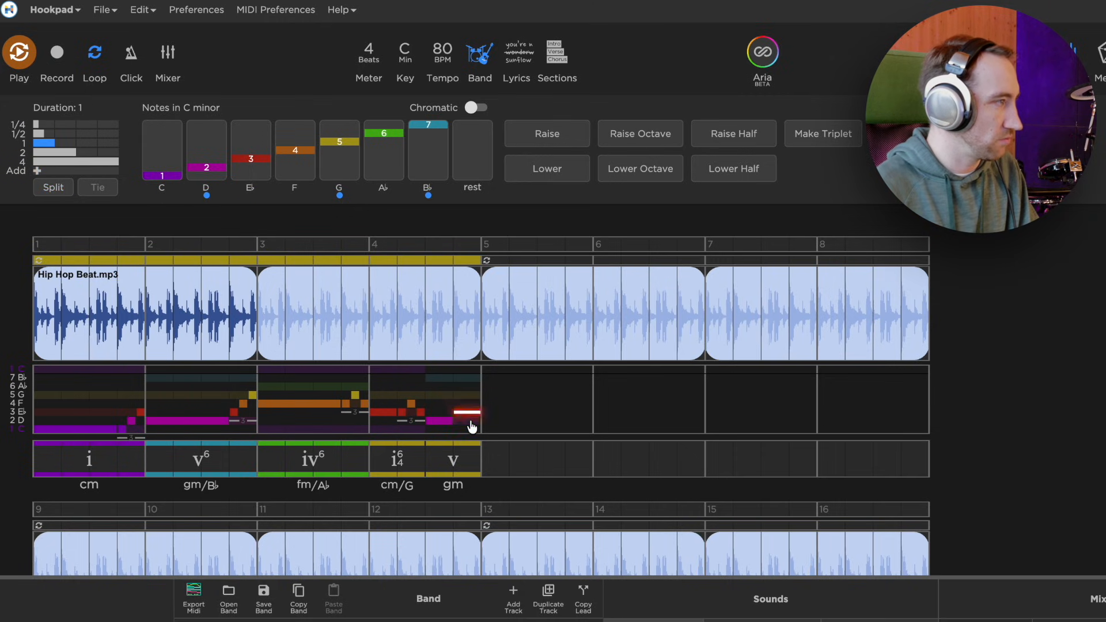
key(space)
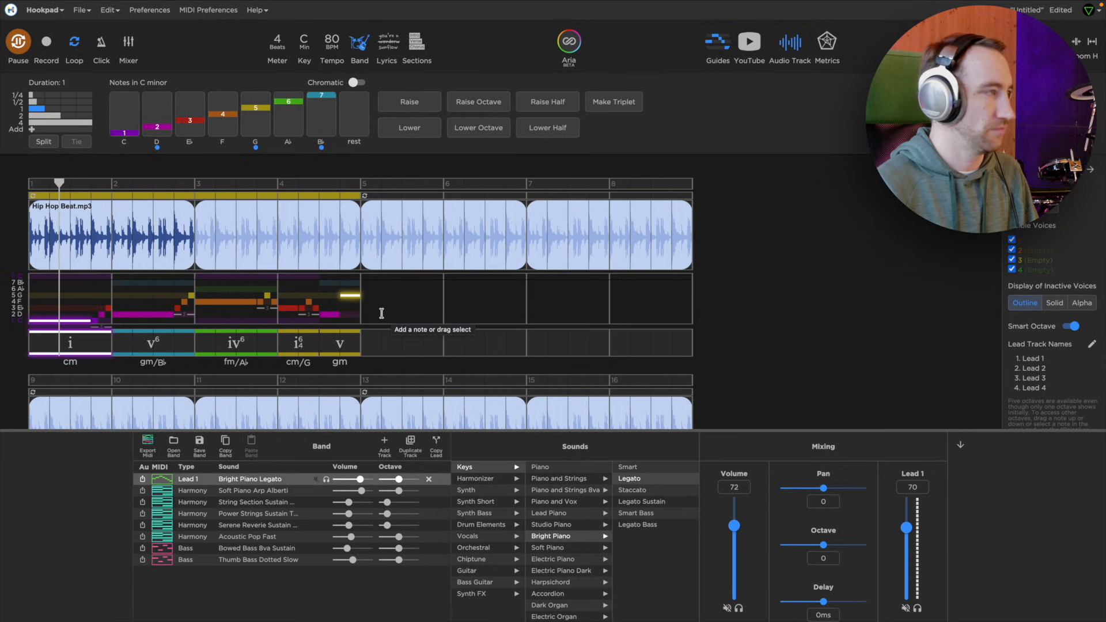
key(space)
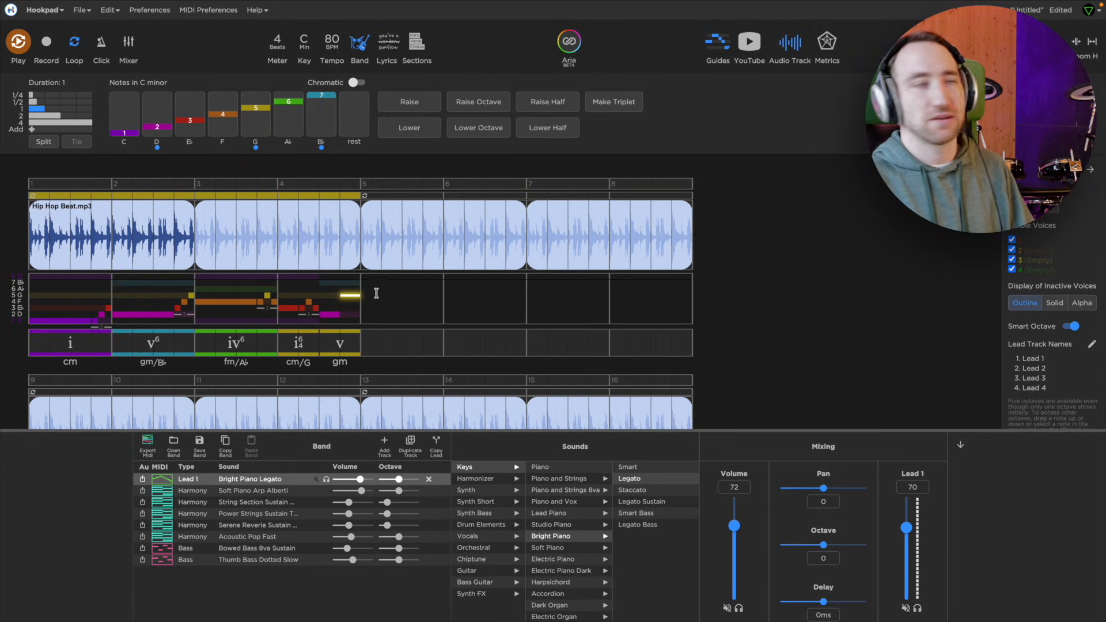
Step: Copy the melody and chords of measures 1 to 4 and paste them into measures 5 to 8
drag(375, 285, 49, 346)
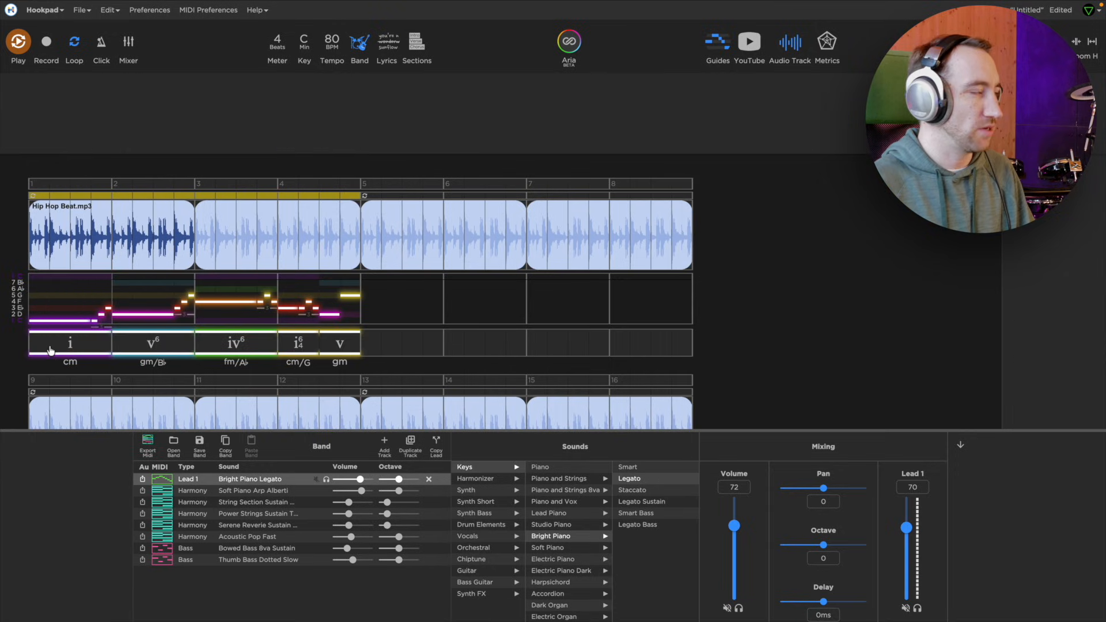
key(ctrl+c)
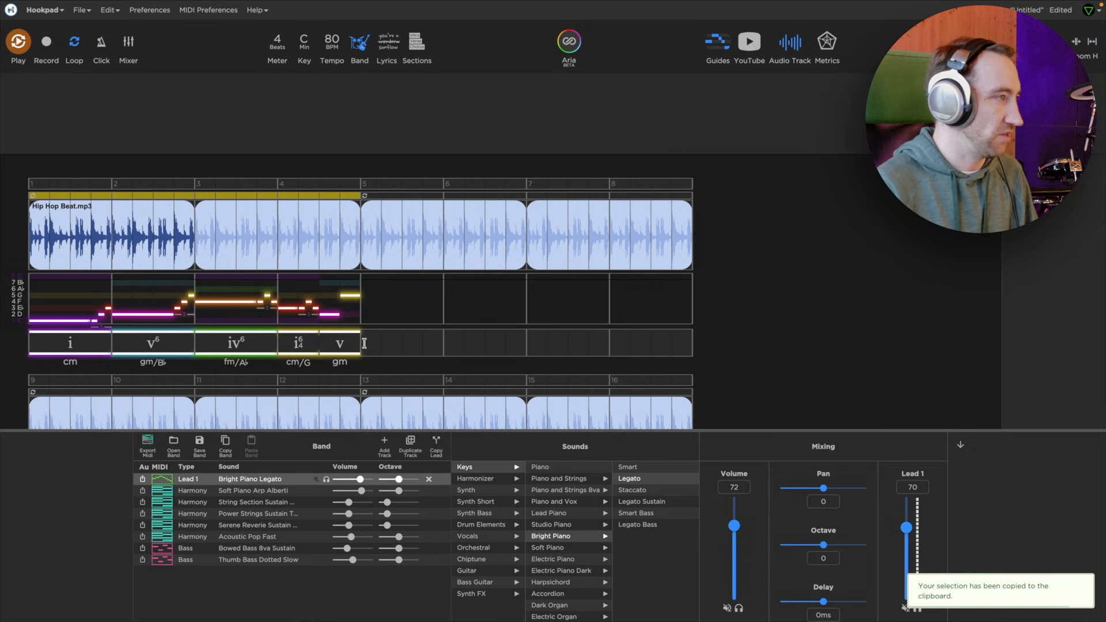
click(362, 342)
key(ctrl+v)
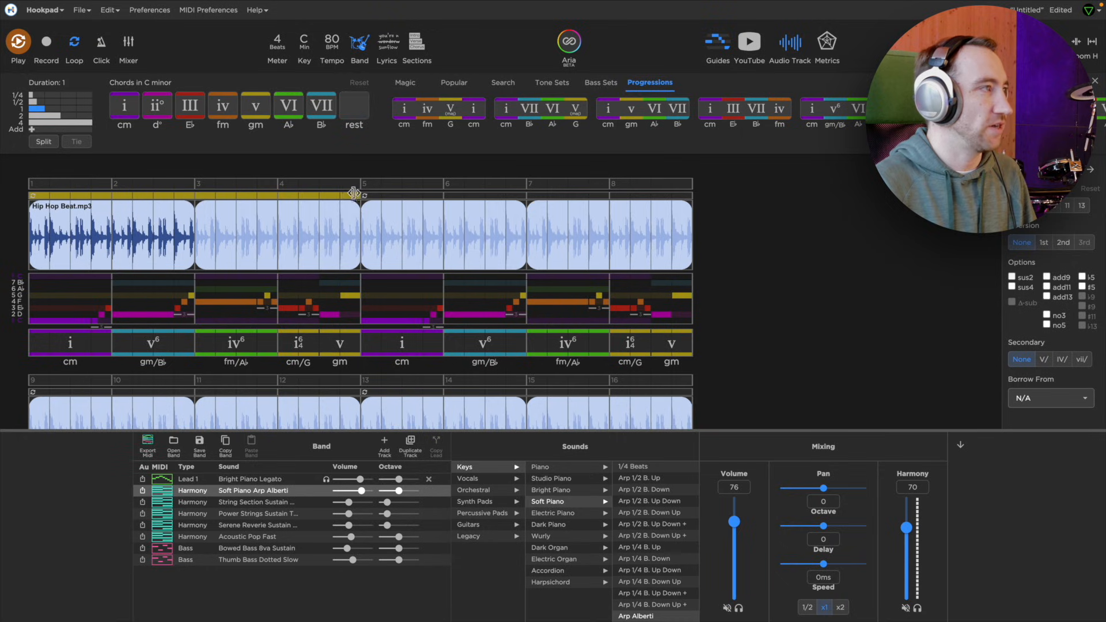
Step: Turn off looping for measures 1 to 4, and change measure 8's first note to G and its last two to G and D
click(351, 196)
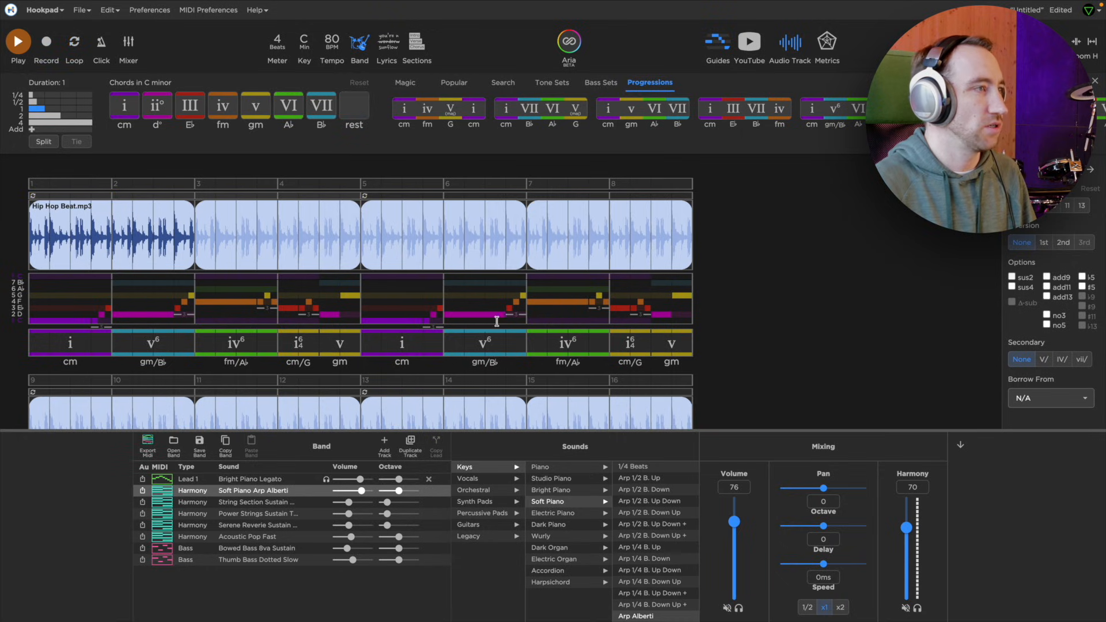
click(622, 311)
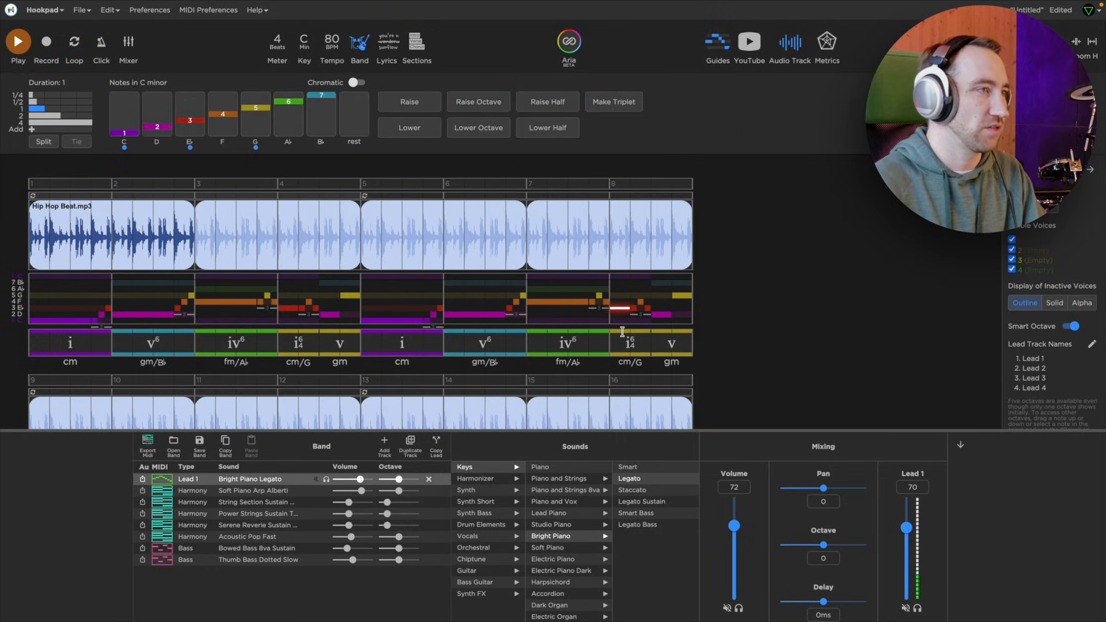
key(5)
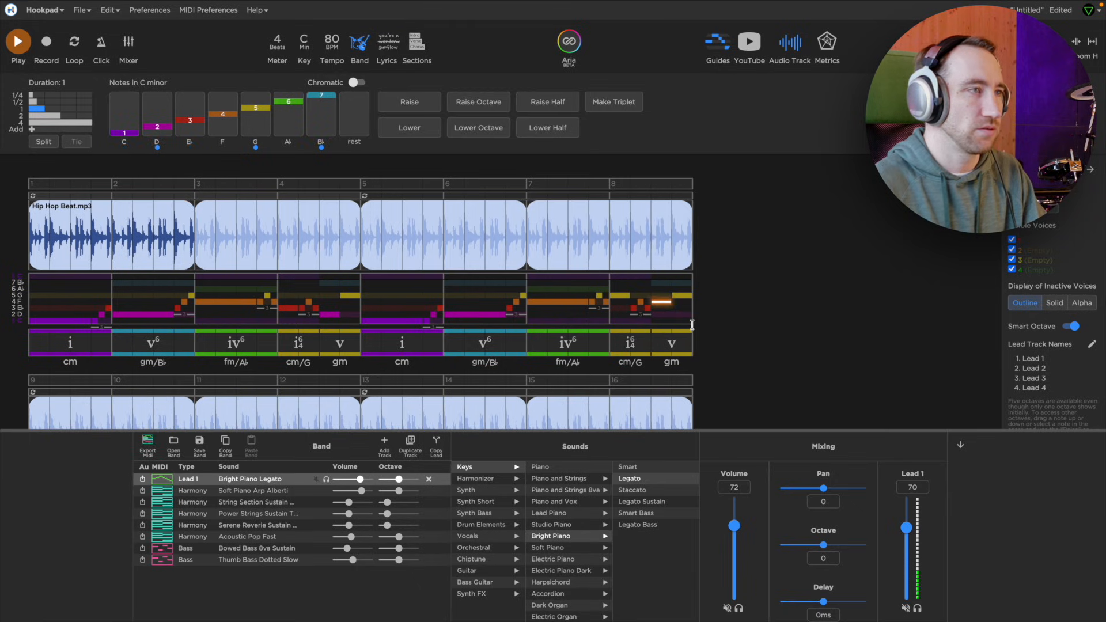
key(Up)
key(Right)
key(Down)
key(Down)
key(Down)
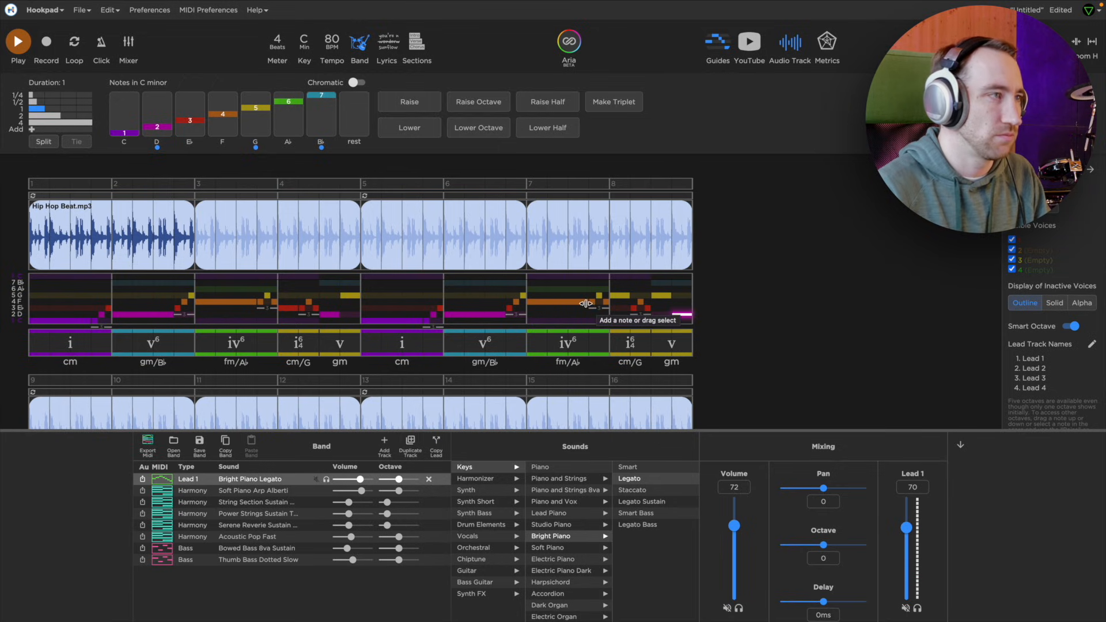
Step: Audition the melody from measure 7 and change the last note of measure 7's triplet to A♭
click(529, 284)
key(space)
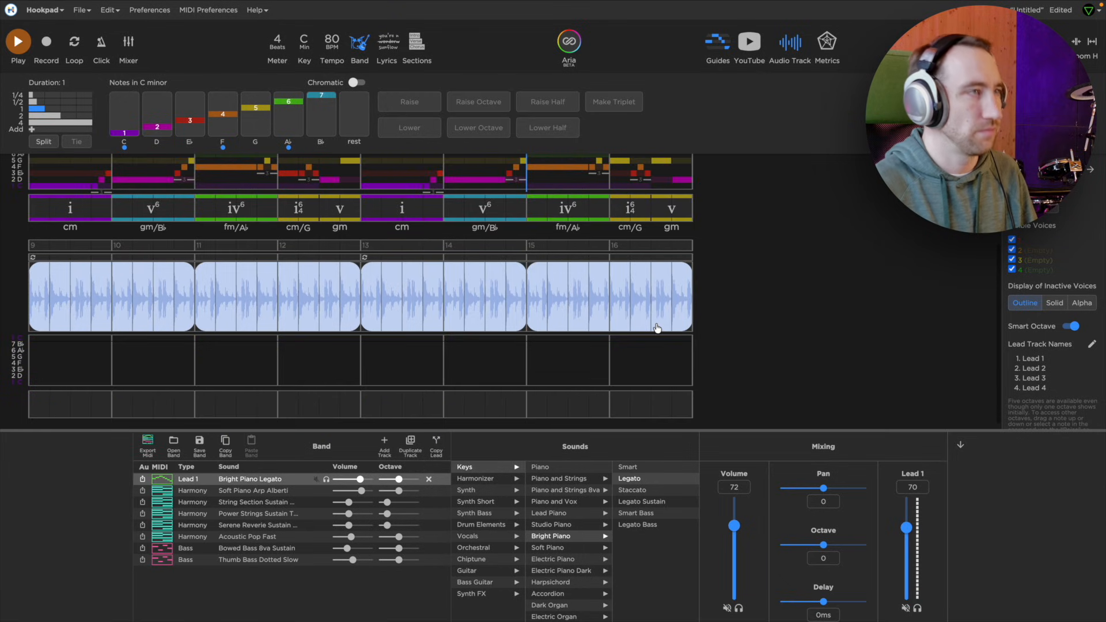
key(space)
click(591, 303)
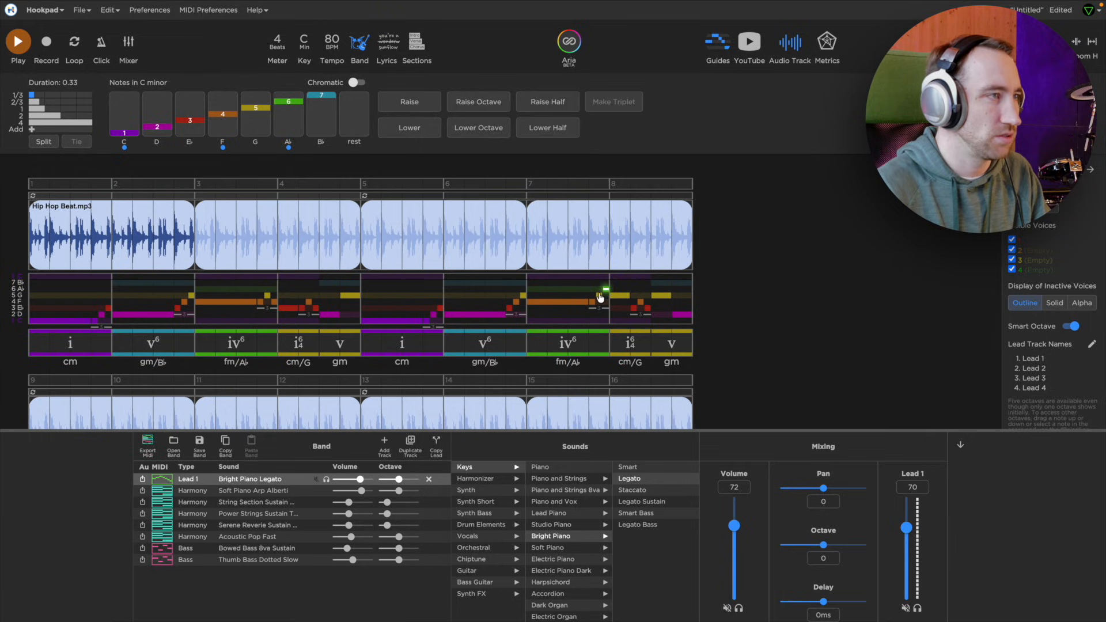
Step: Raise measure 8's triplet to F, G, F and audition the ending of the melody
click(638, 308)
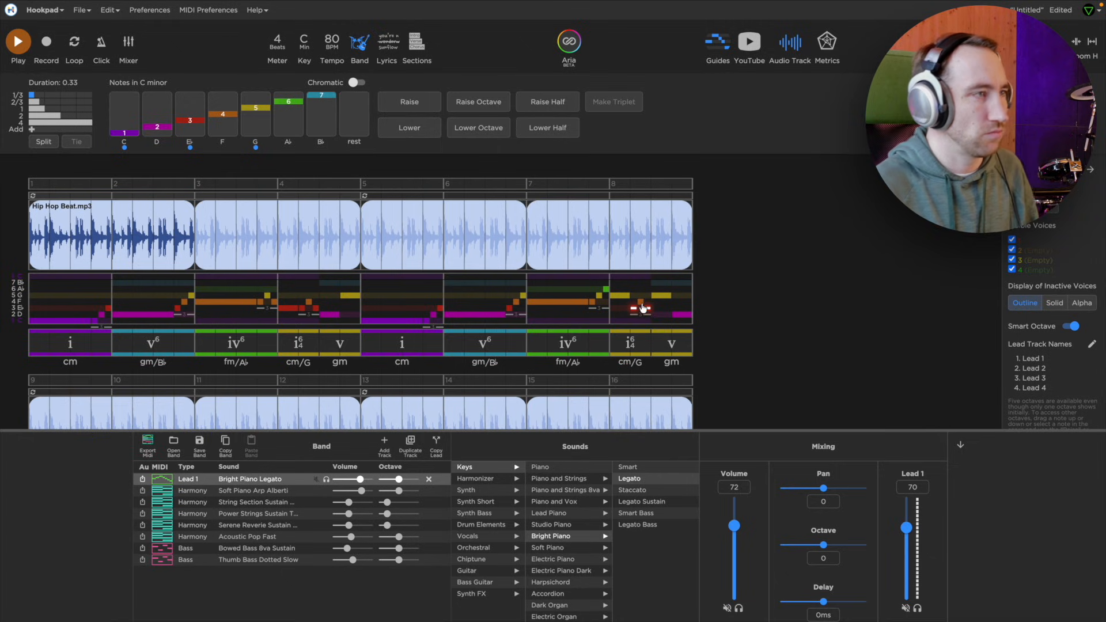
key(Up)
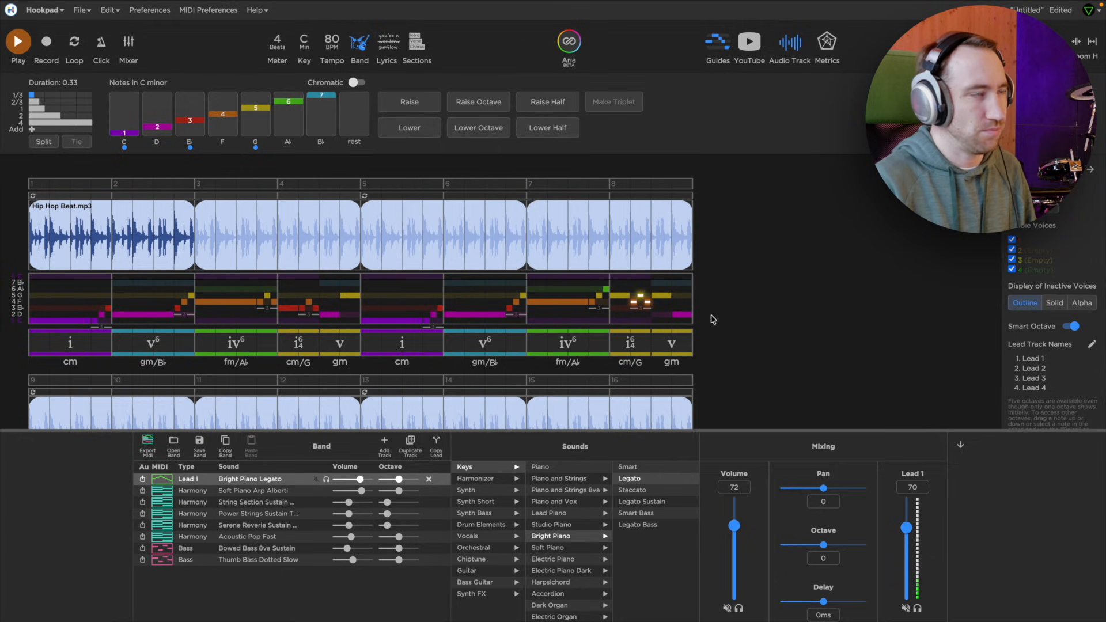
key(space)
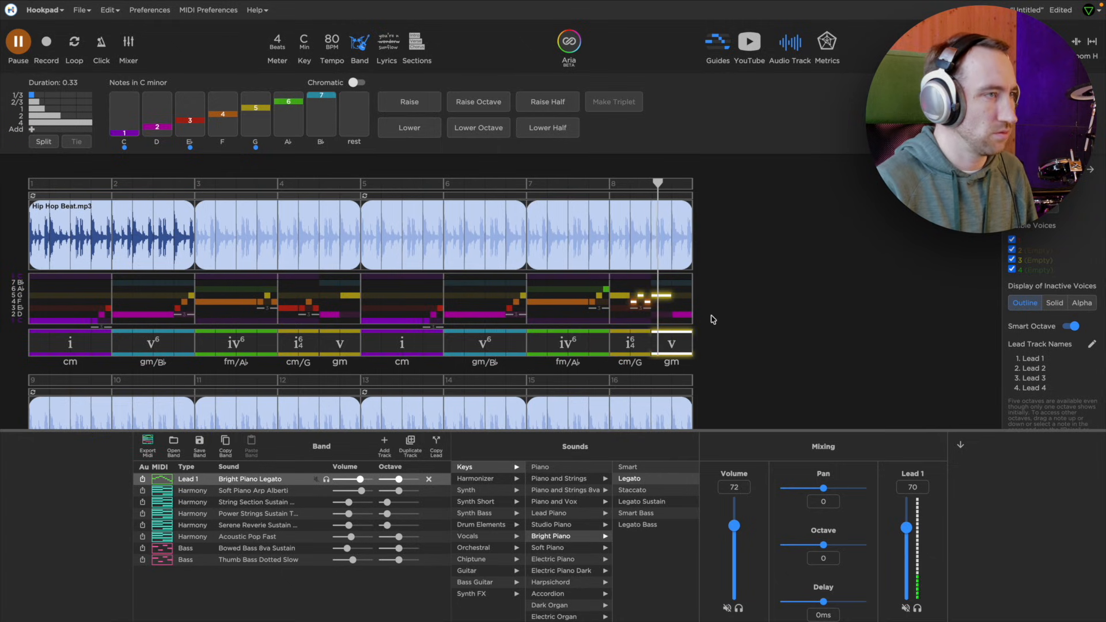
click(528, 286)
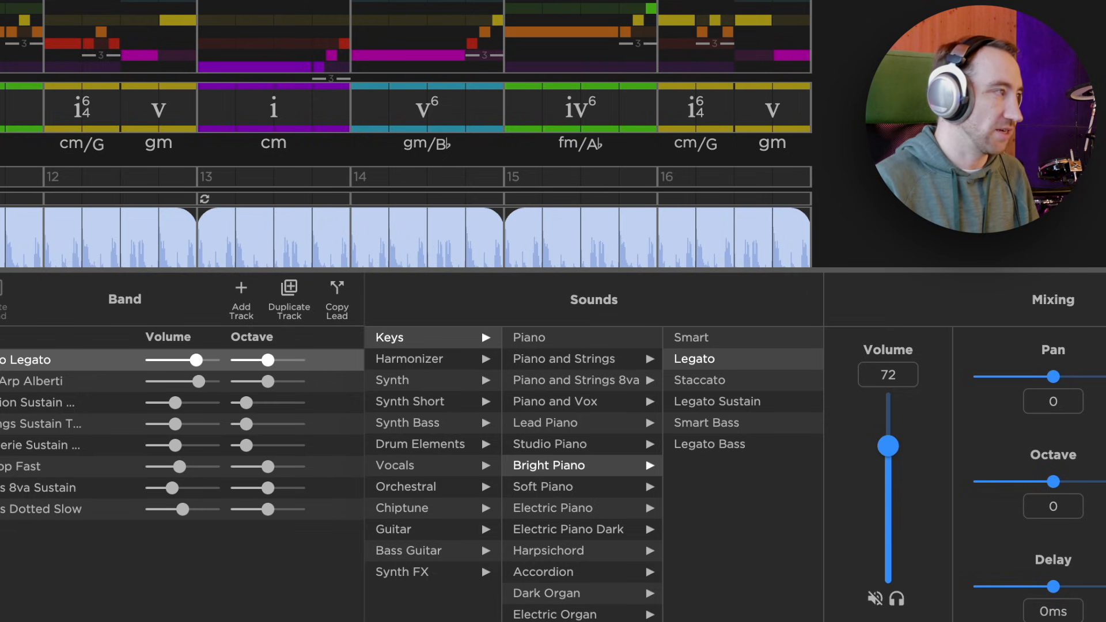
Step: Change the lead track's sound to Soft Piano Legato and duplicate the track
click(562, 489)
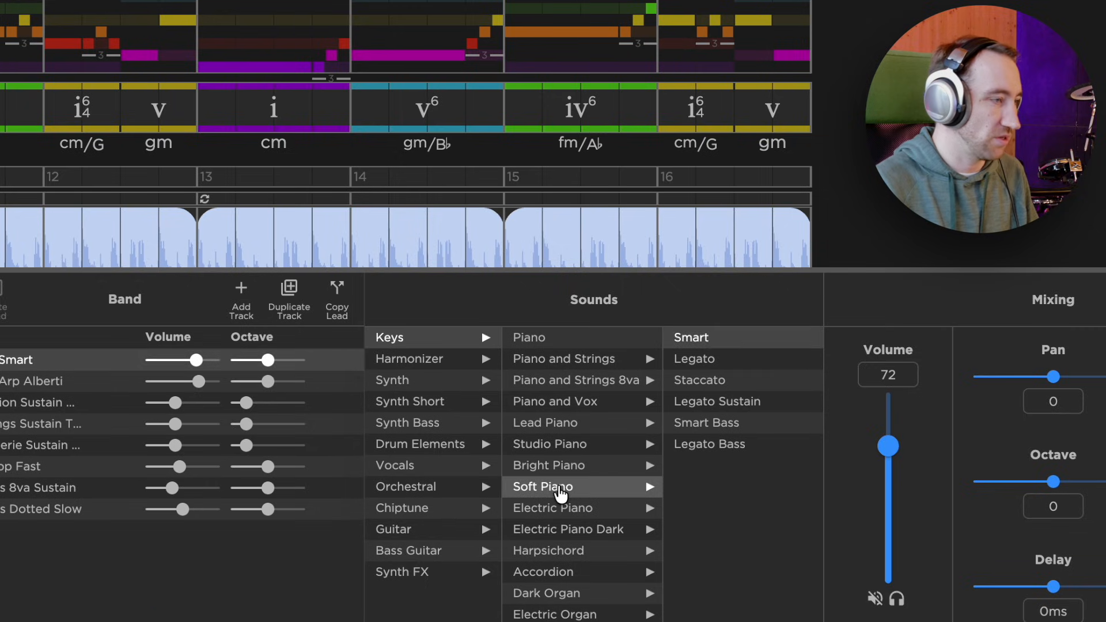
click(730, 360)
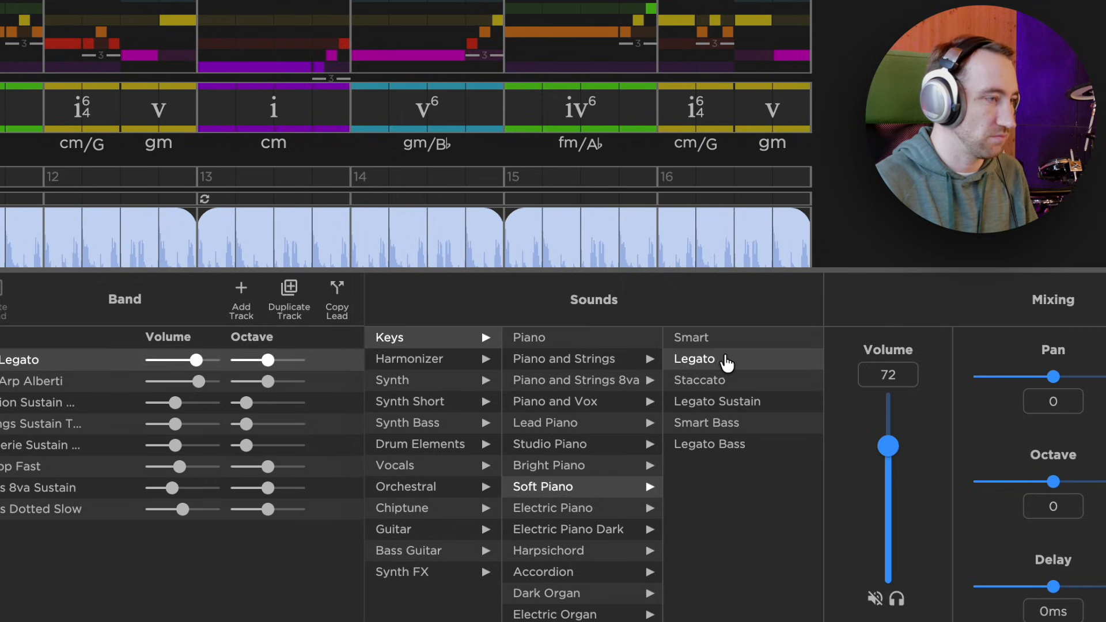
click(290, 294)
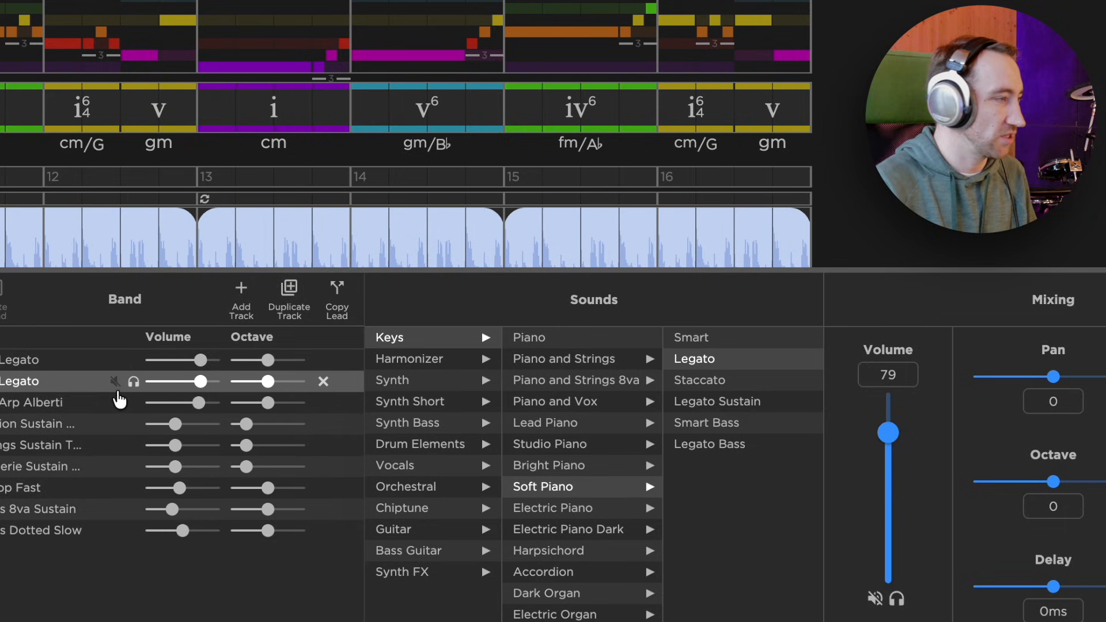
Step: Set the duplicate lead's octave to 1 and balance its volume at 73 while playing the lead tracks soloed
drag(267, 381, 298, 382)
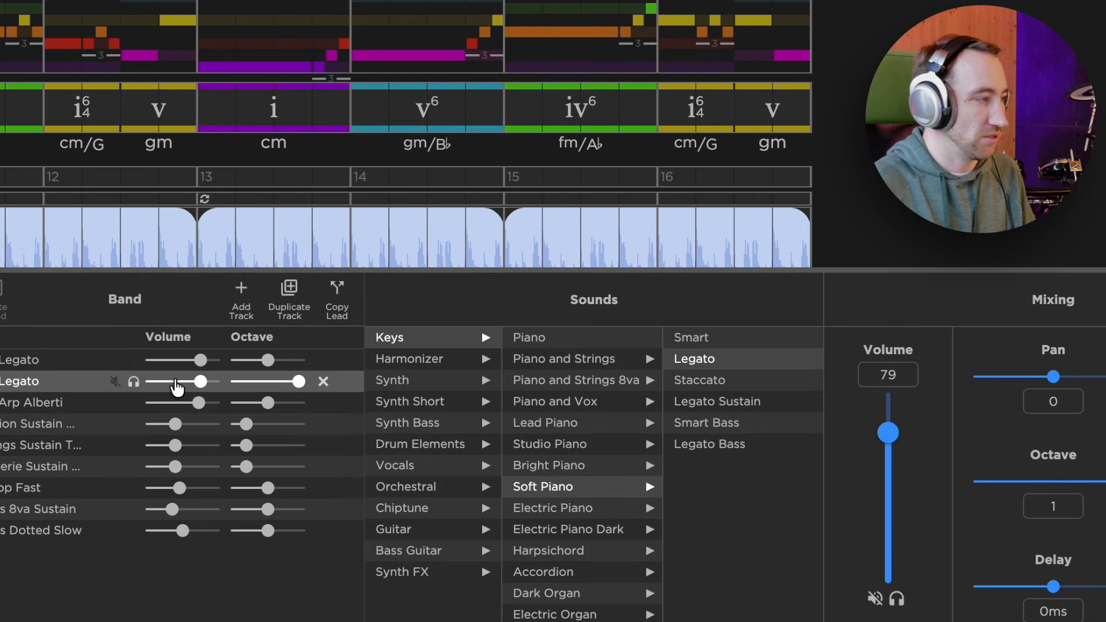
mouse_move(199, 382)
mouse_down()
mouse_move(168, 380)
mouse_move(190, 381)
mouse_up()
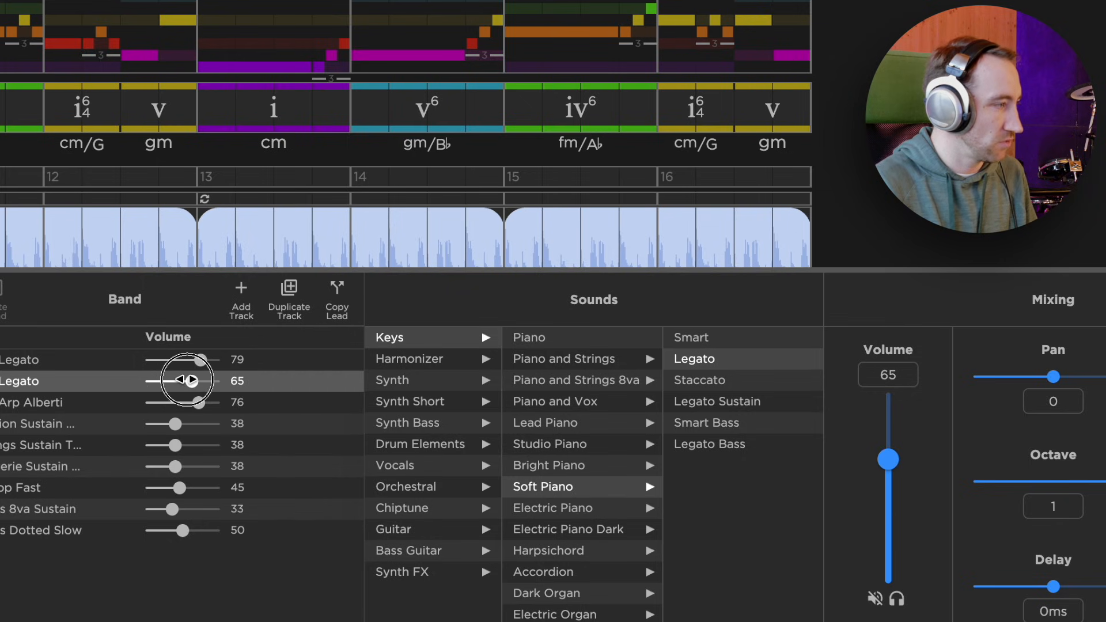
key(space)
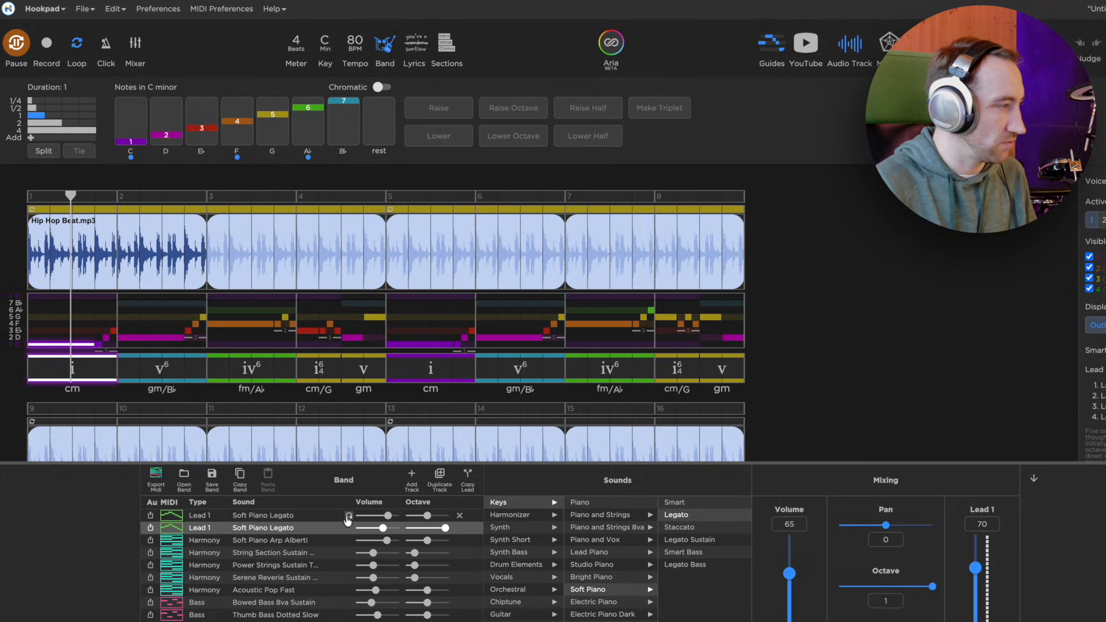
click(349, 527)
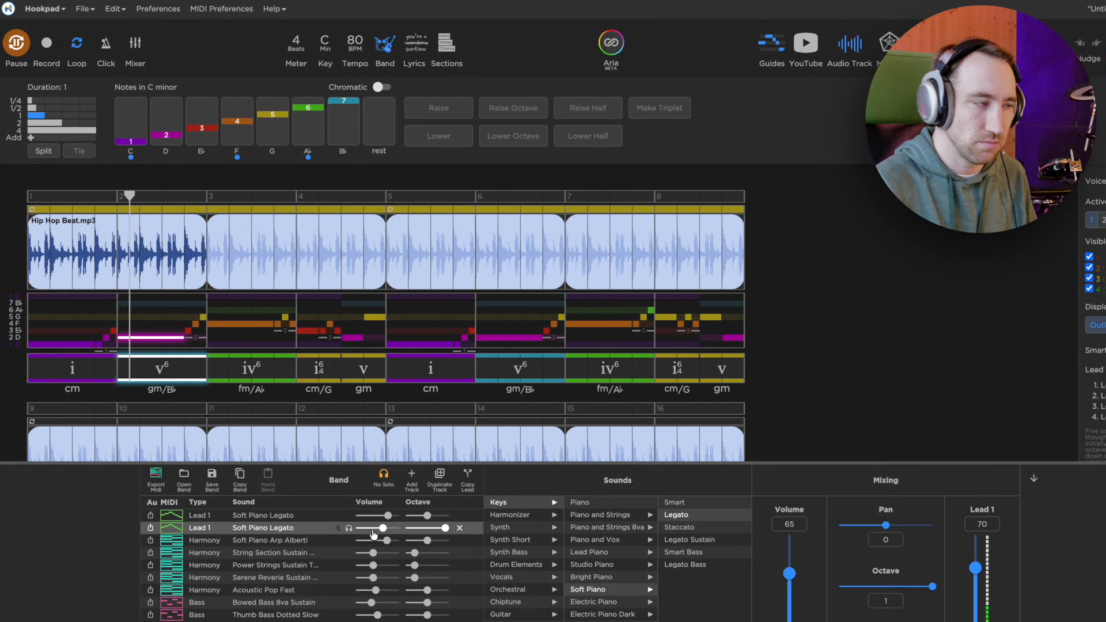
mouse_move(383, 529)
mouse_down()
mouse_move(391, 516)
mouse_move(386, 528)
mouse_up()
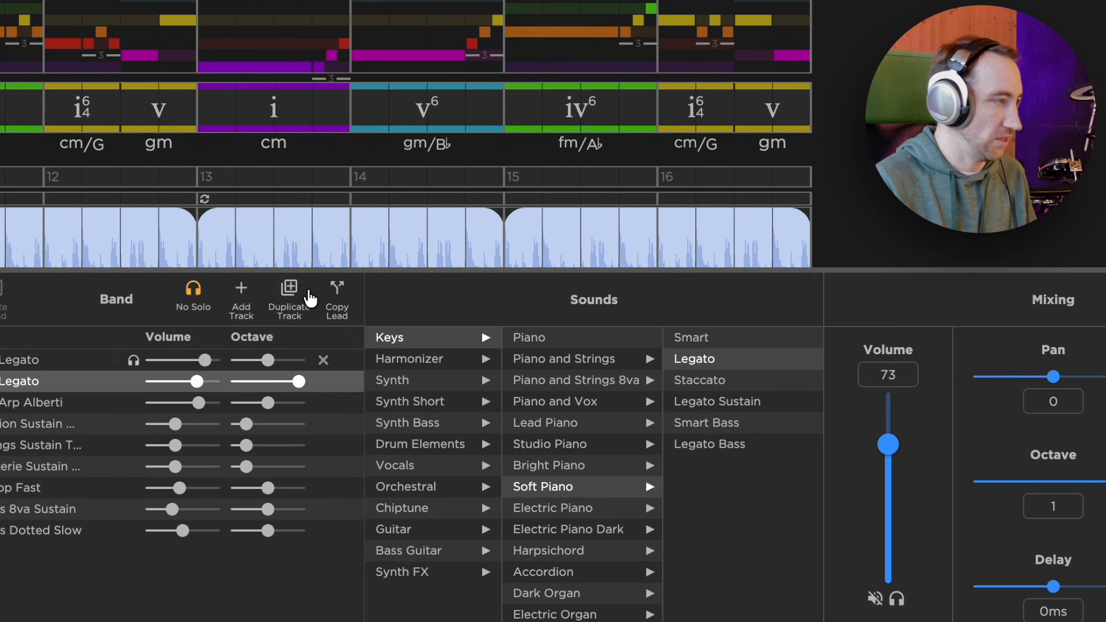
Step: Duplicate the octave-up lead as a Singing Saw Legato layer at octave 0 and volume 76, and clear the solo
click(289, 294)
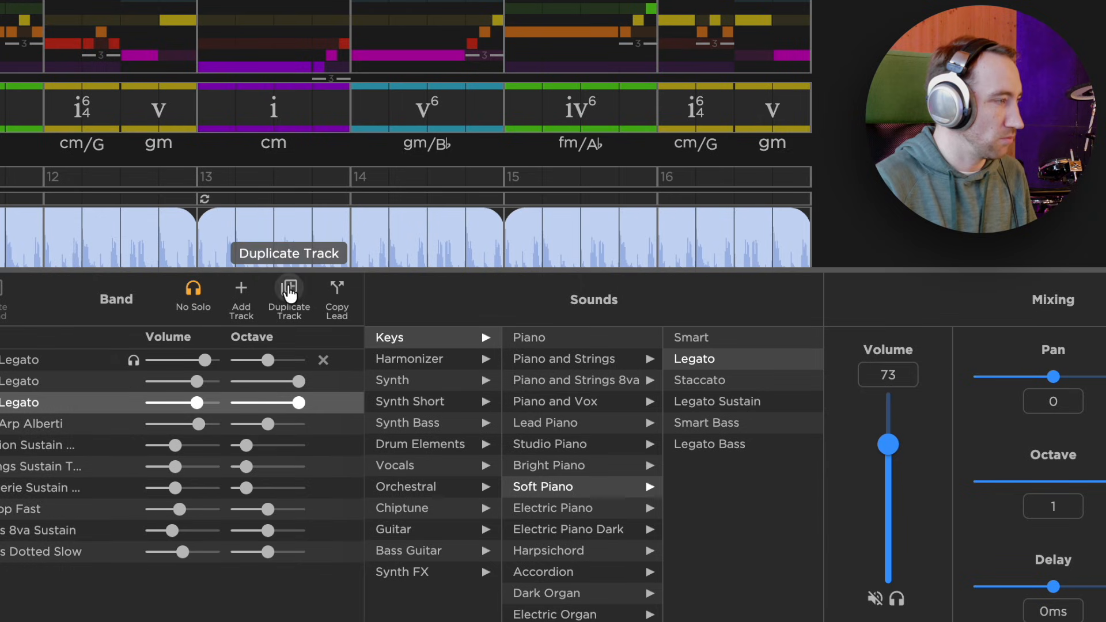
drag(300, 403, 276, 404)
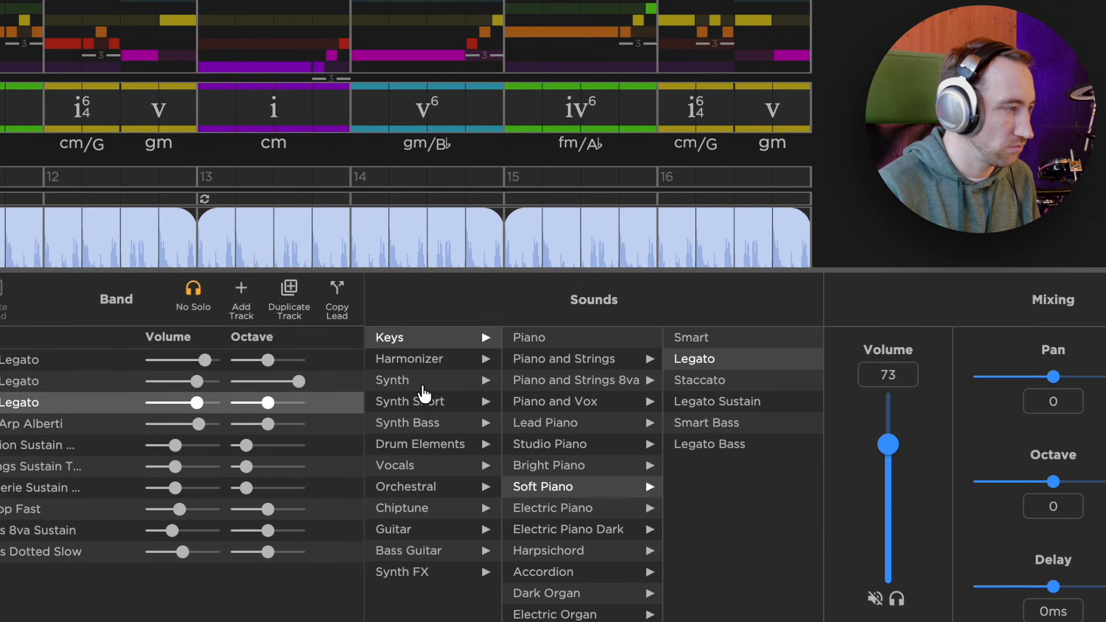
click(425, 382)
scroll(550, 483, down, 3)
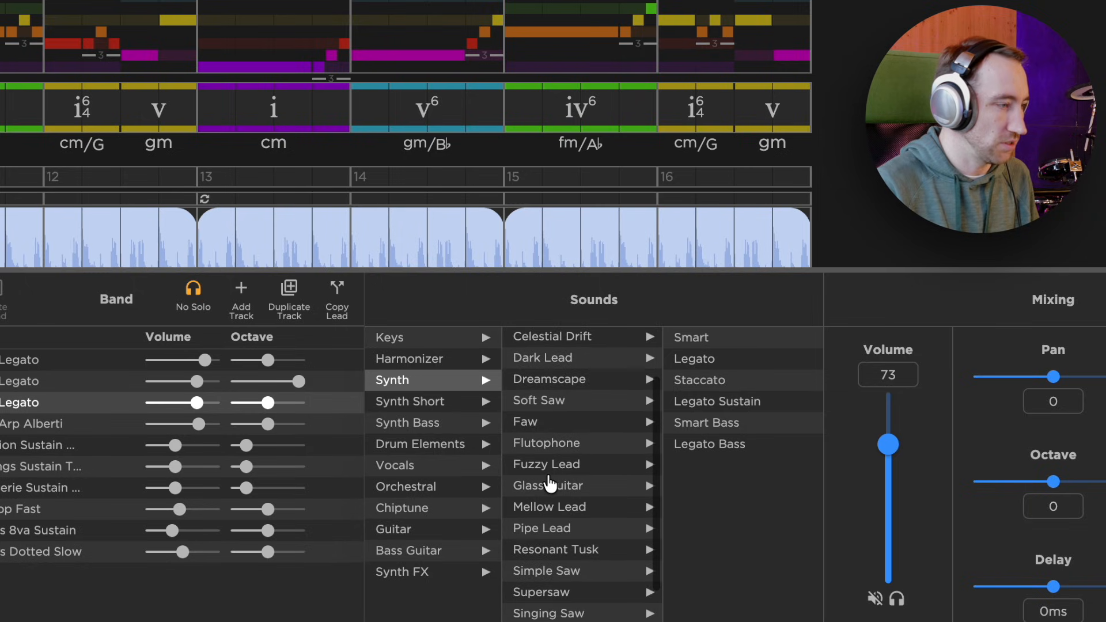
click(553, 551)
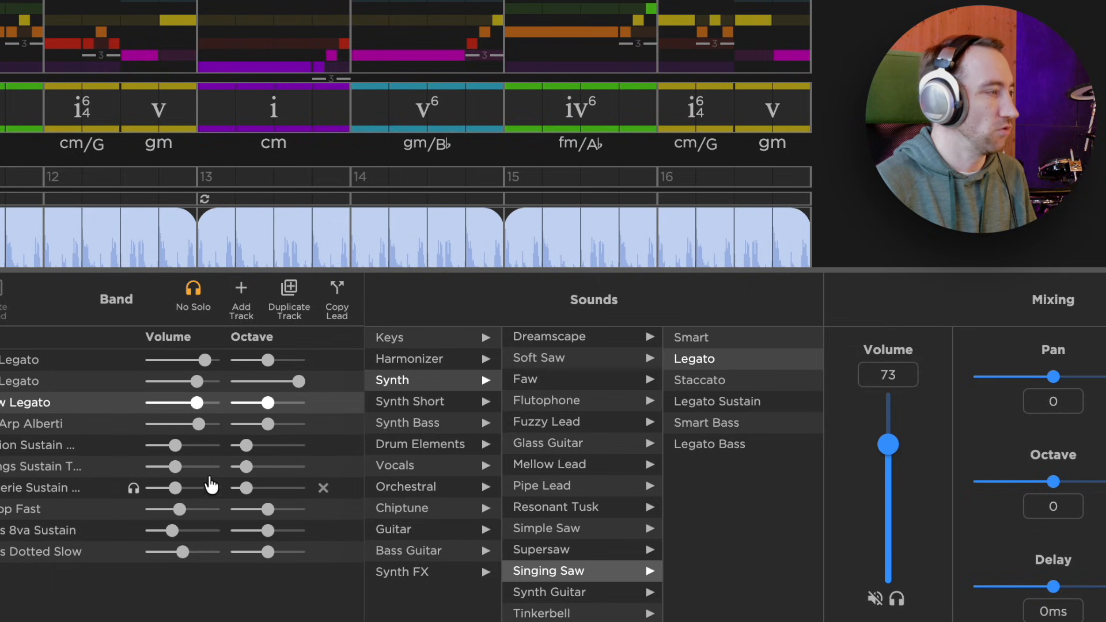
drag(196, 402, 200, 402)
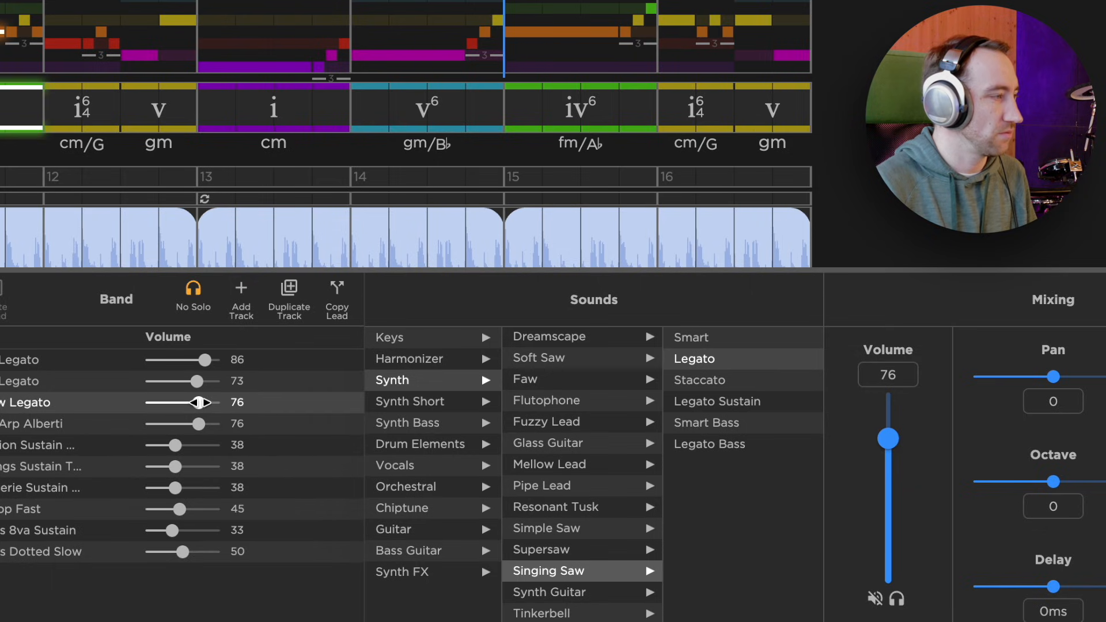
click(190, 290)
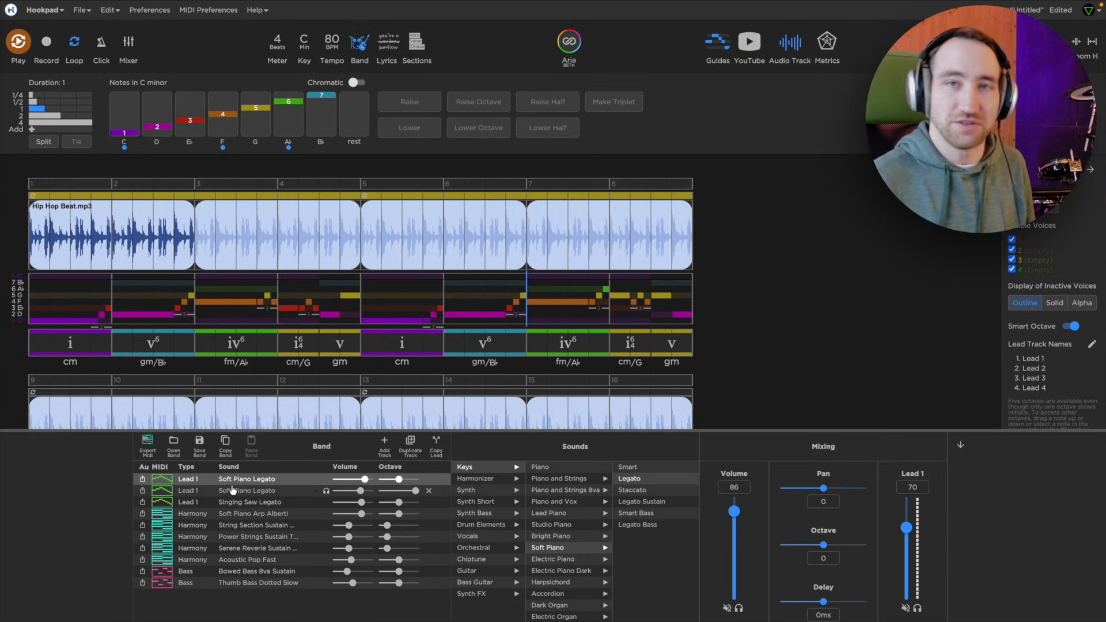
Step: Add a new Lead 1 track below the Singing Saw layer and set its sound to 1-Note Harmonizer
click(267, 506)
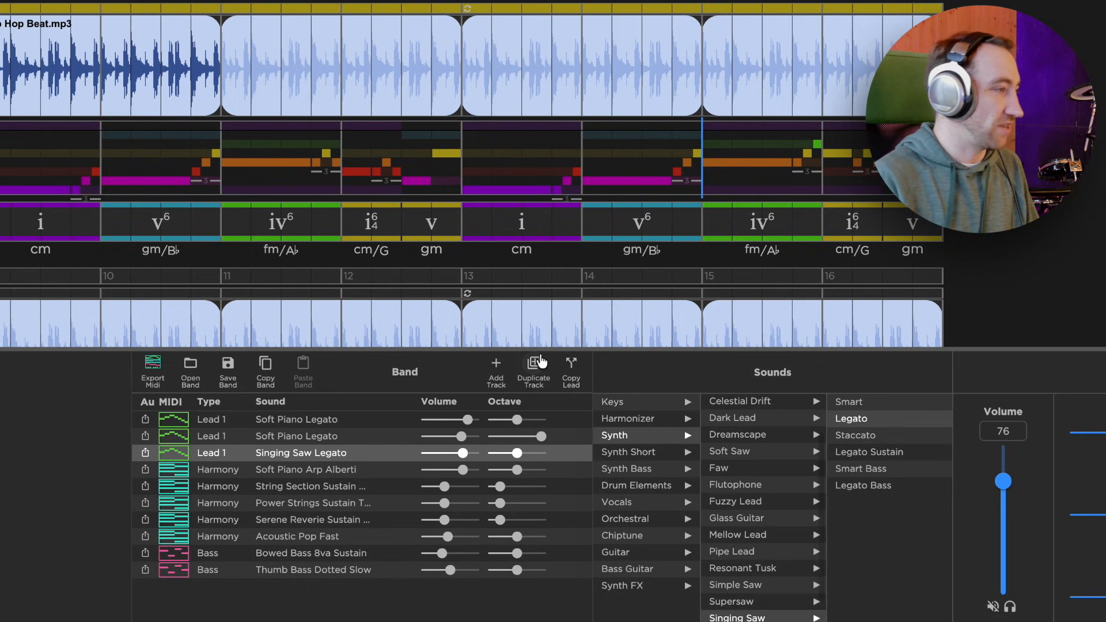
click(499, 367)
click(506, 412)
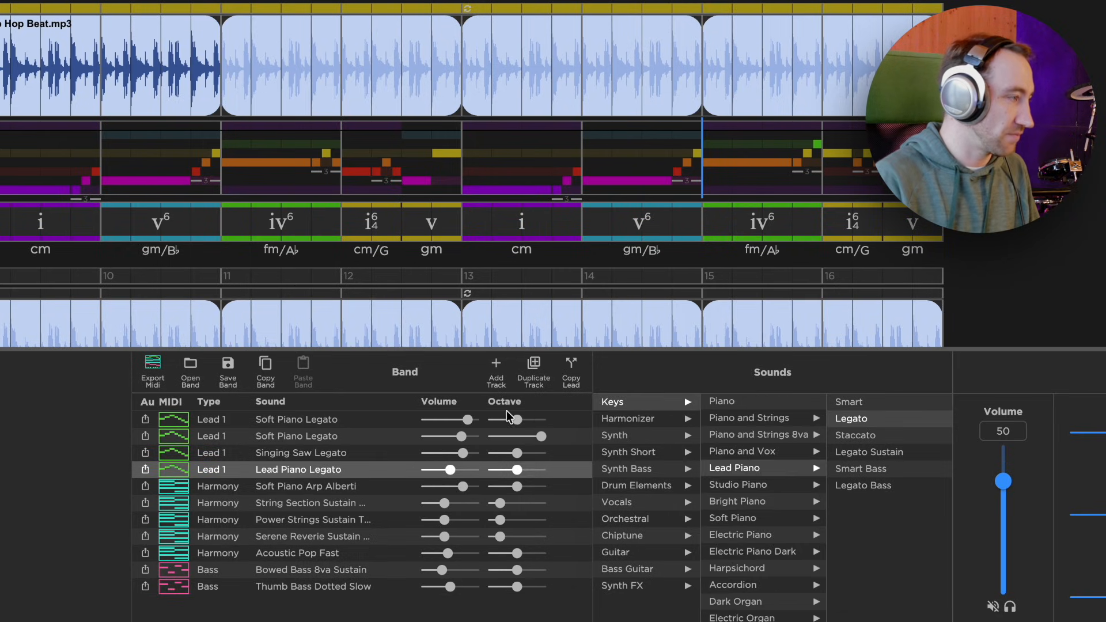
click(644, 422)
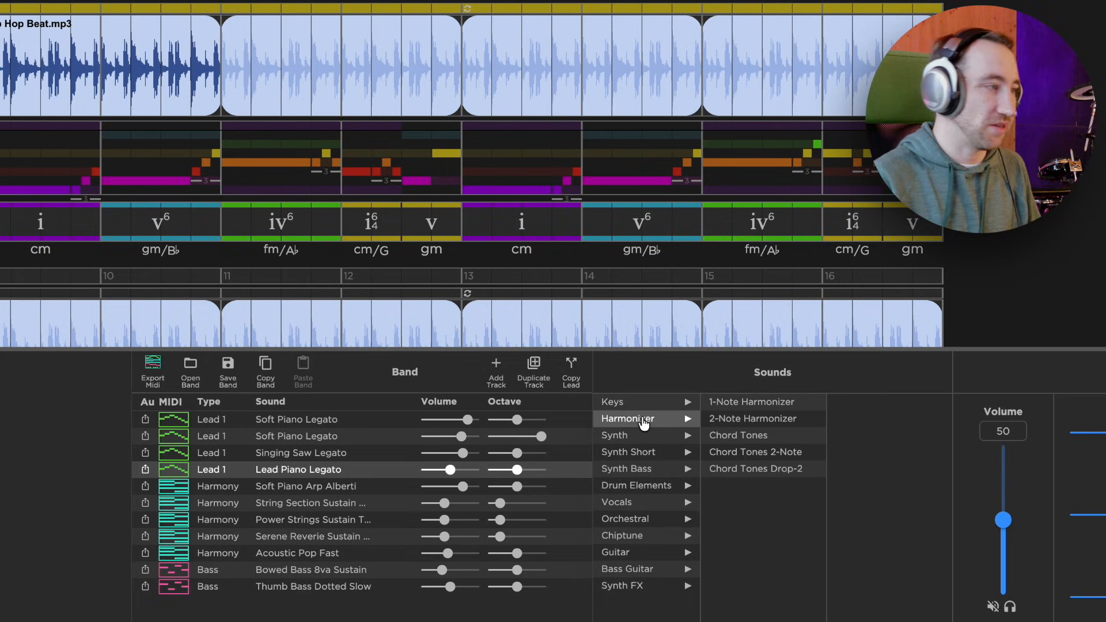
click(758, 404)
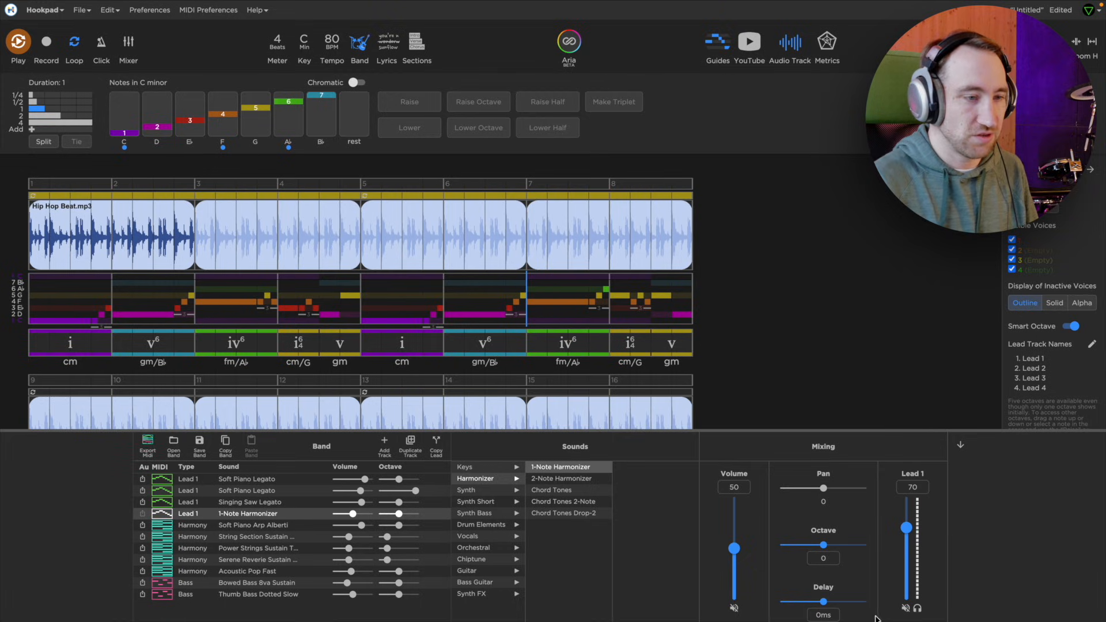
Step: Audition the lead tracks in solo, set the harmonizer's octave to 6/12, and unsolo the lead to hear the full band
click(917, 607)
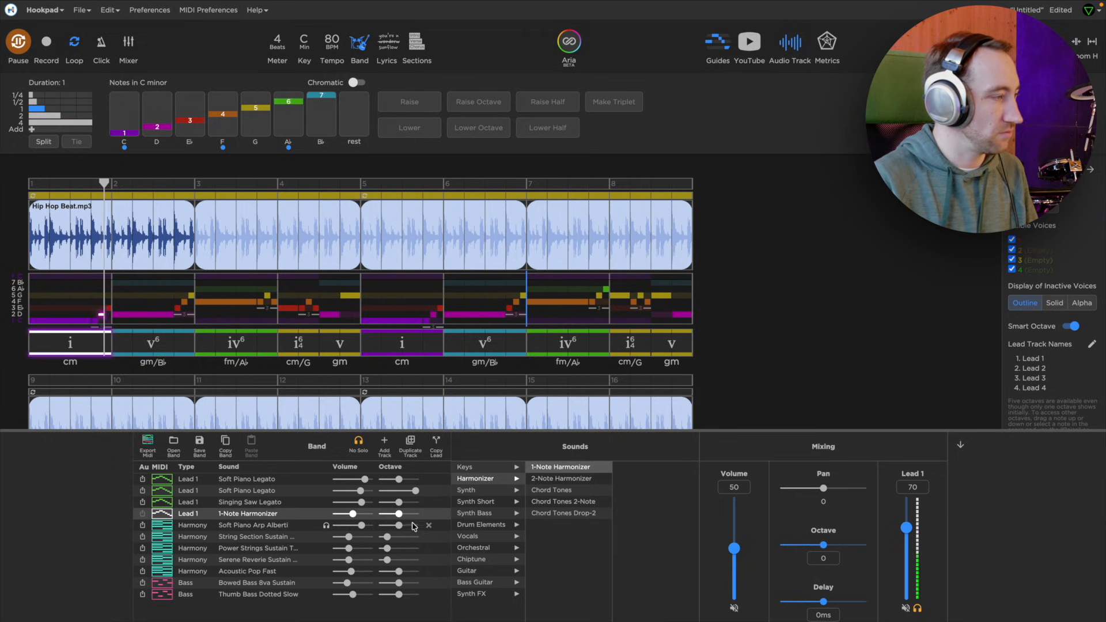
drag(400, 515, 407, 517)
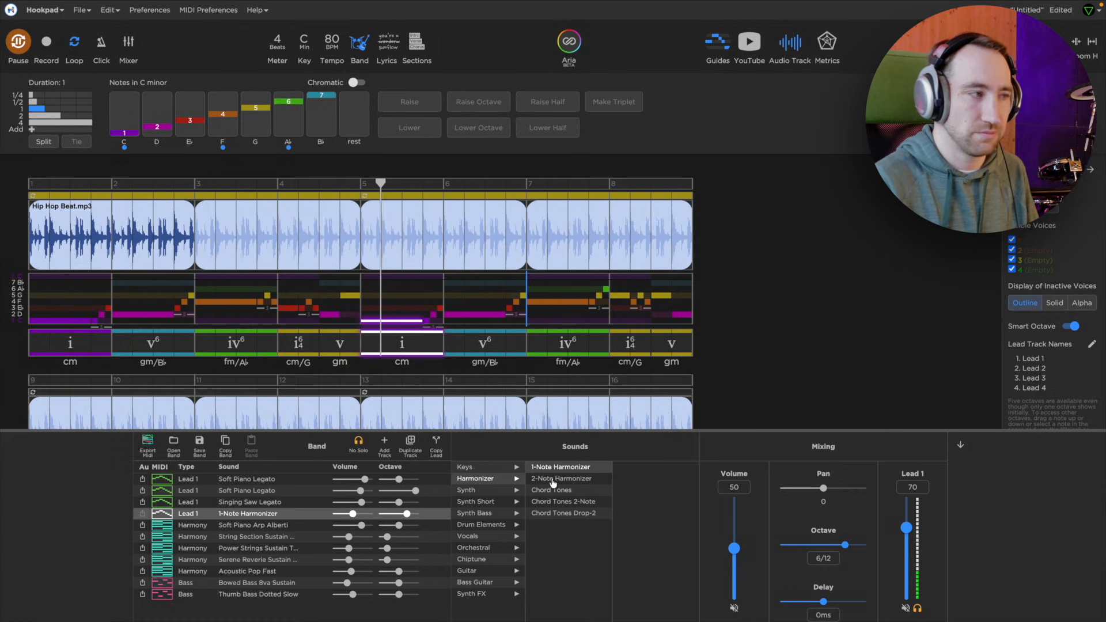
click(917, 608)
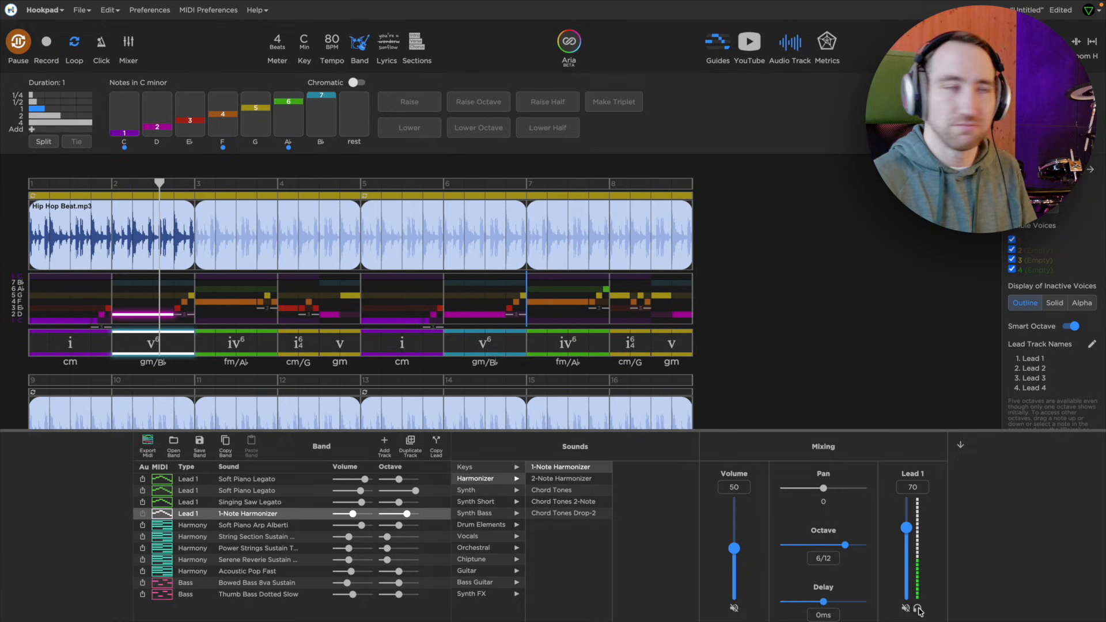
key(space)
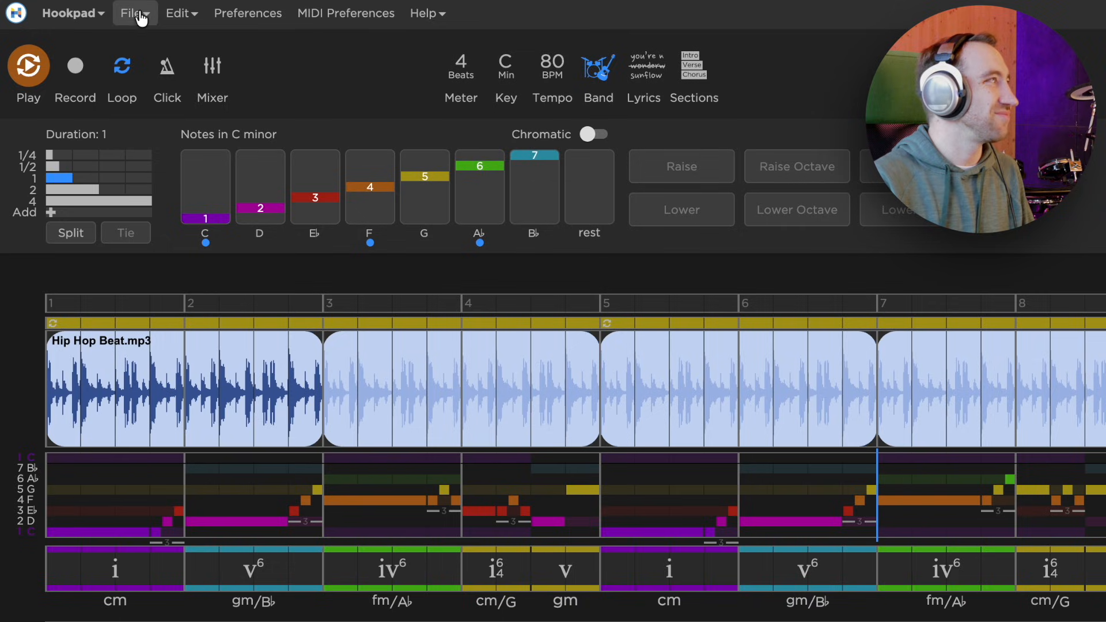
Step: Export the song as MIDI with all bands included
click(81, 10)
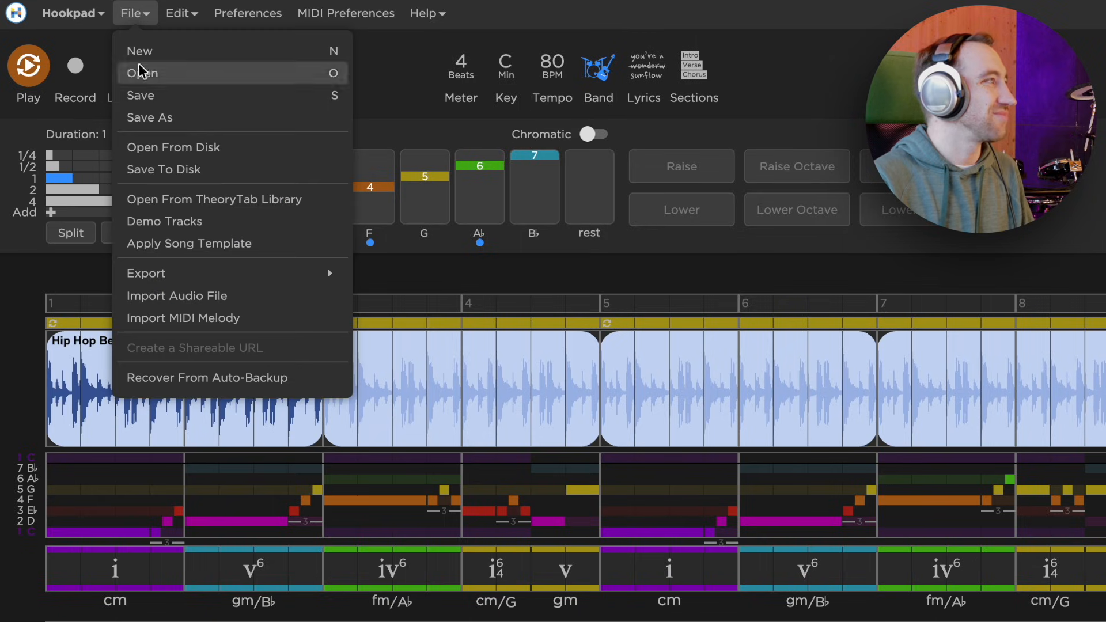
mouse_move(270, 276)
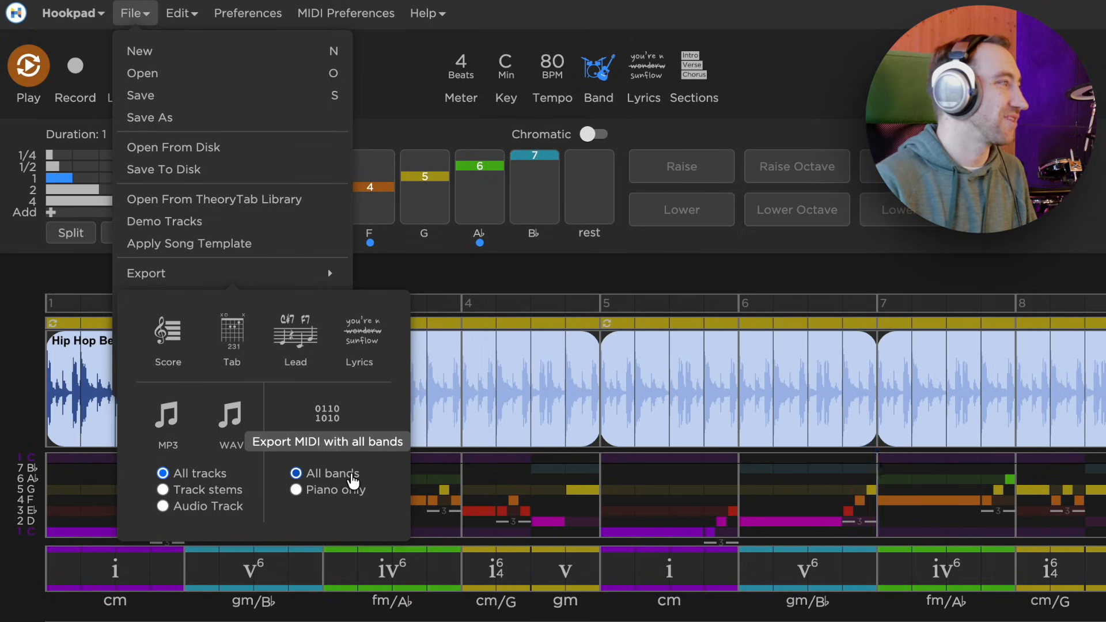
click(315, 413)
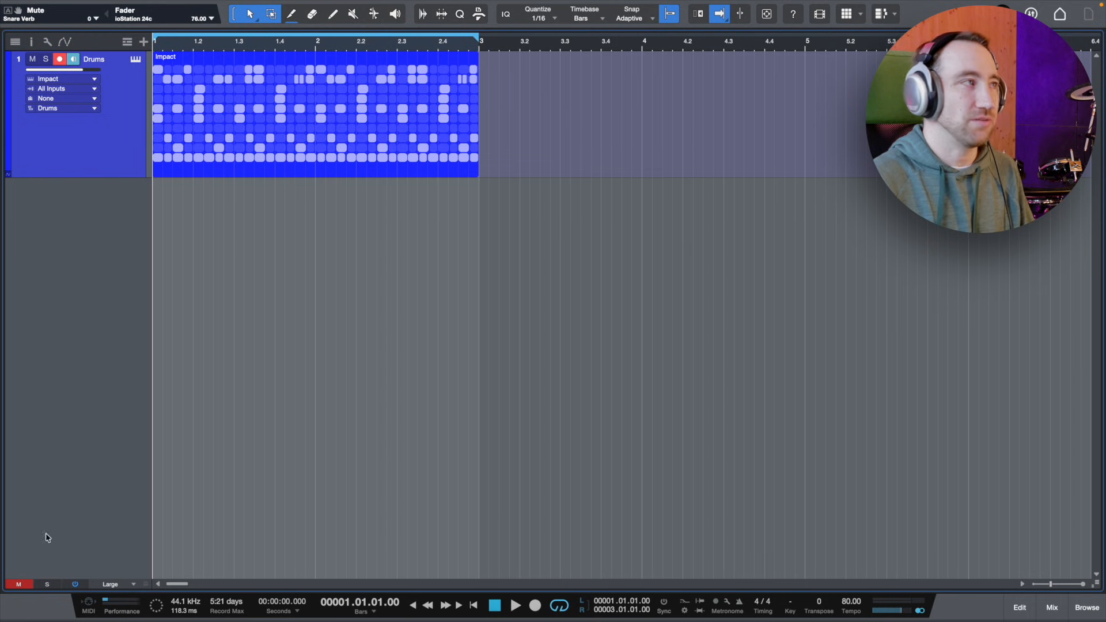
Step: Import Untitled.mid from the Downloads folder into the arrangement as new tracks below the Drums track
mouse_move(265, 611)
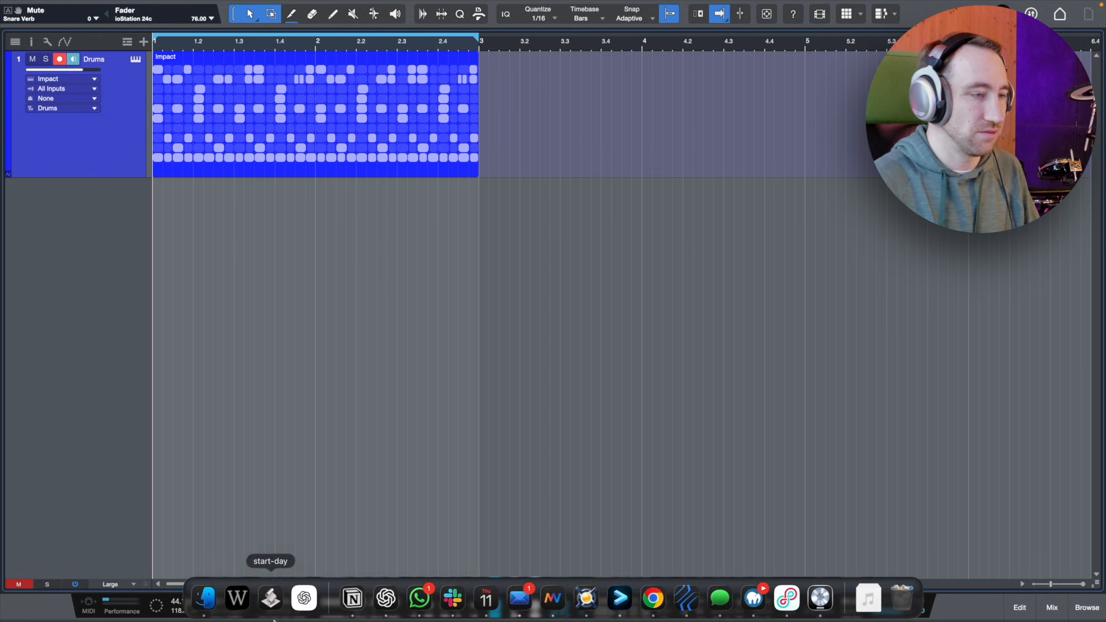
click(859, 609)
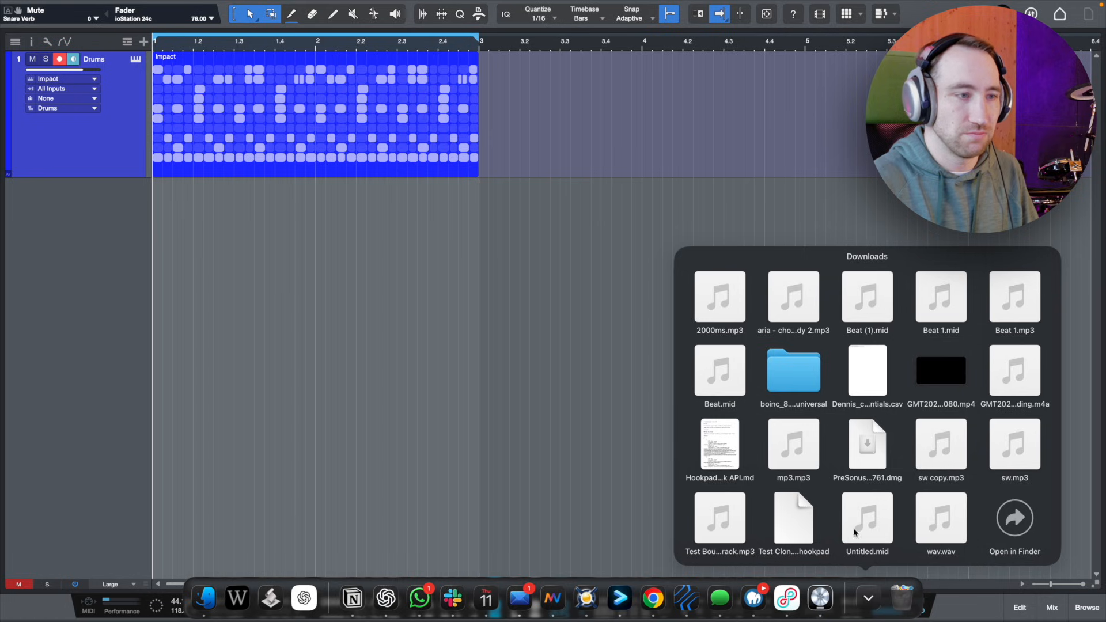
drag(855, 532, 176, 275)
drag(177, 273, 171, 271)
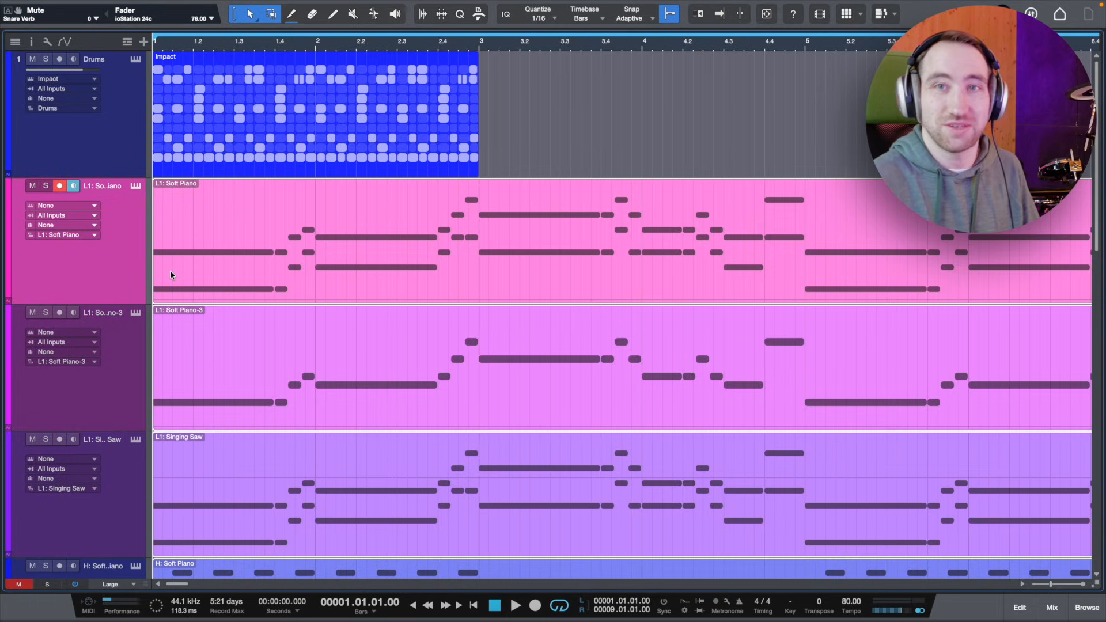
Step: Switch to Hookpad and save the project under the name Beat
key(ctrl+Left)
key(super+s)
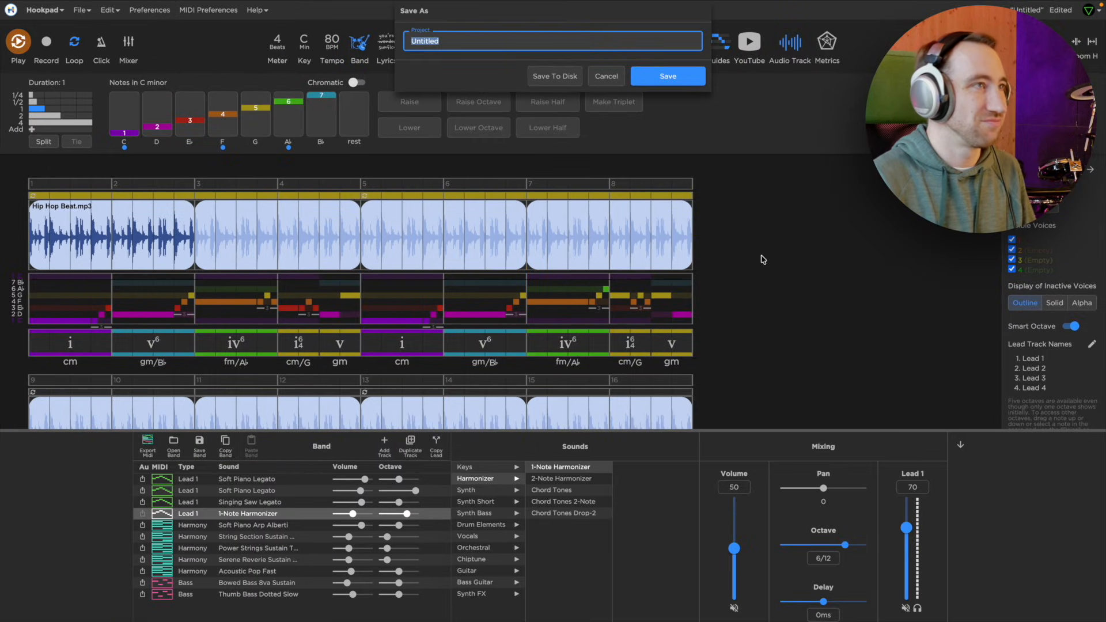
text(test)
key(Return)
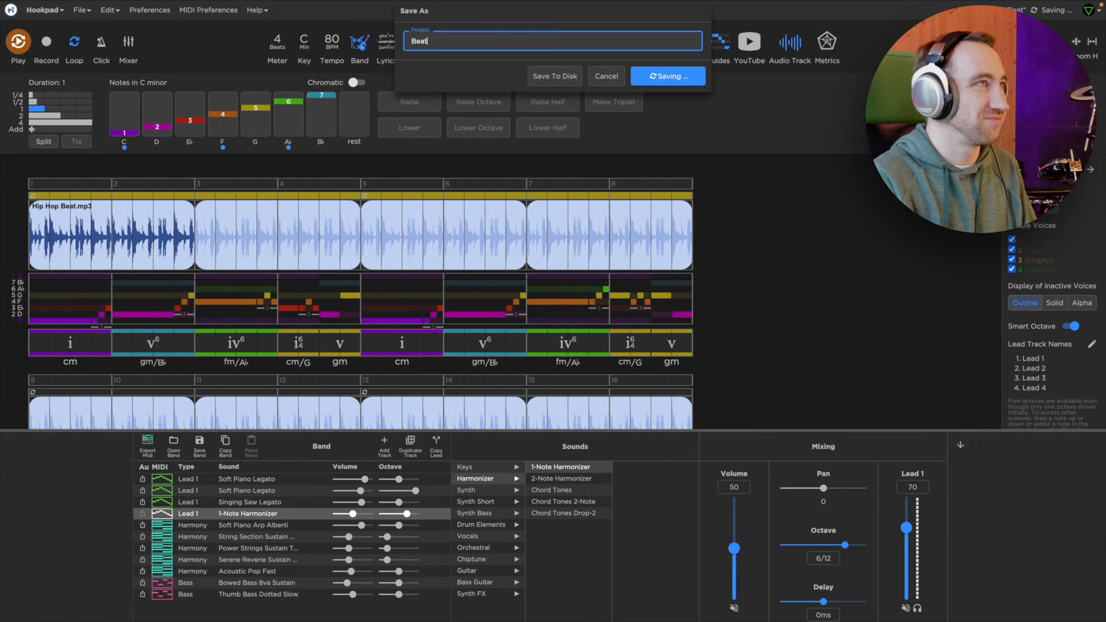
Step: Return to Studio One and look through the tracks imported from the MIDI file
key(ctrl+Right)
scroll(668, 307, down, 5)
scroll(654, 301, down, 6)
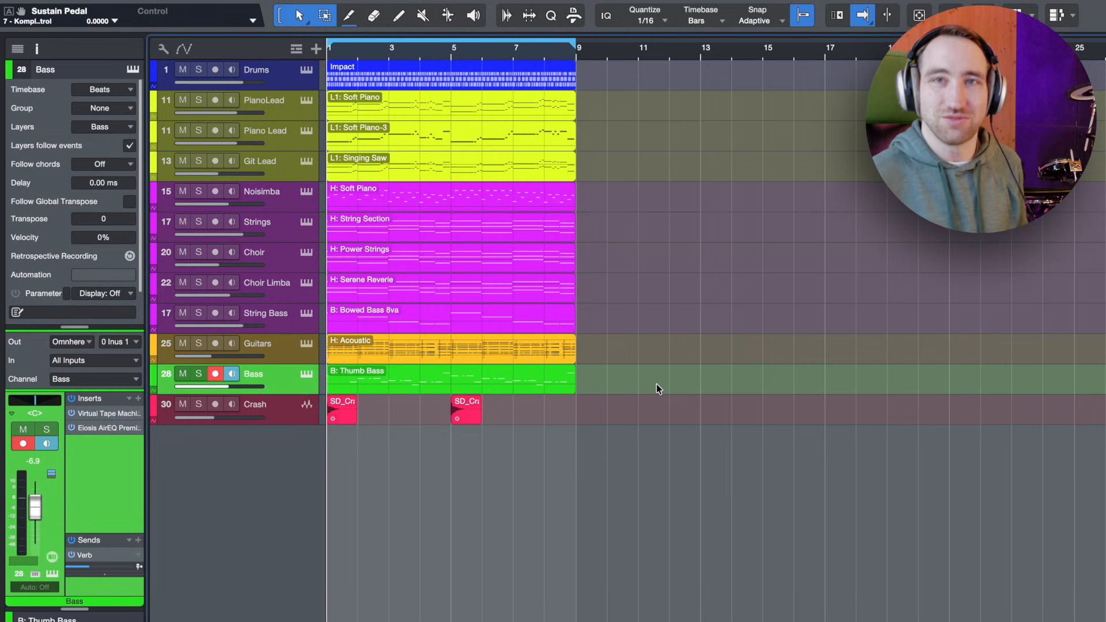
Step: Open the Bass part's notes and its Omnisphere instrument, and solo the Bass track
double_click(501, 382)
click(308, 377)
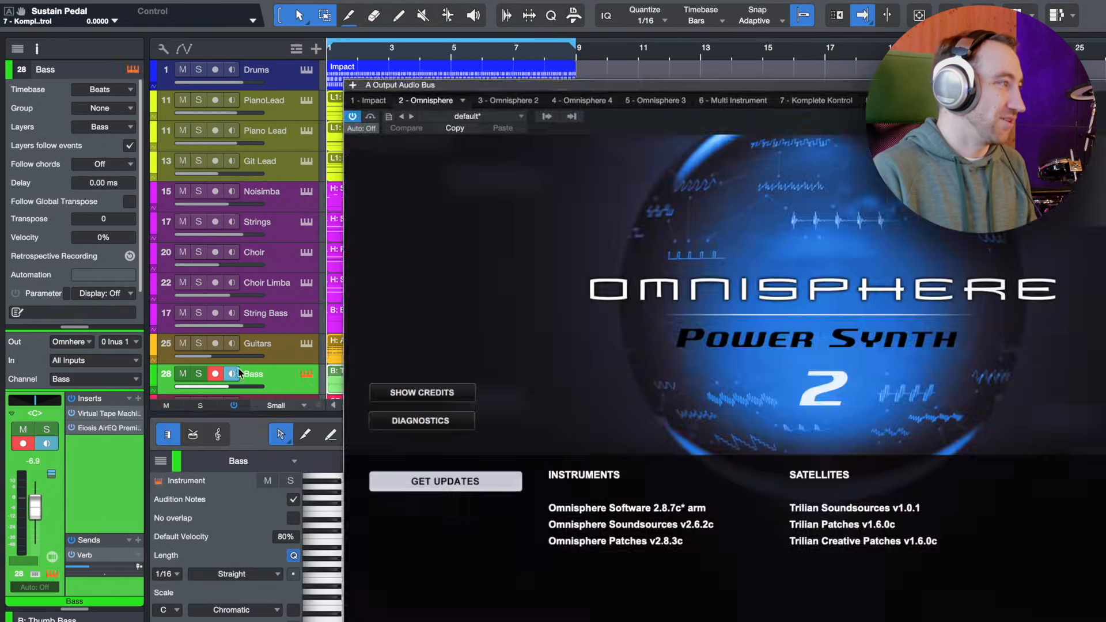
click(200, 374)
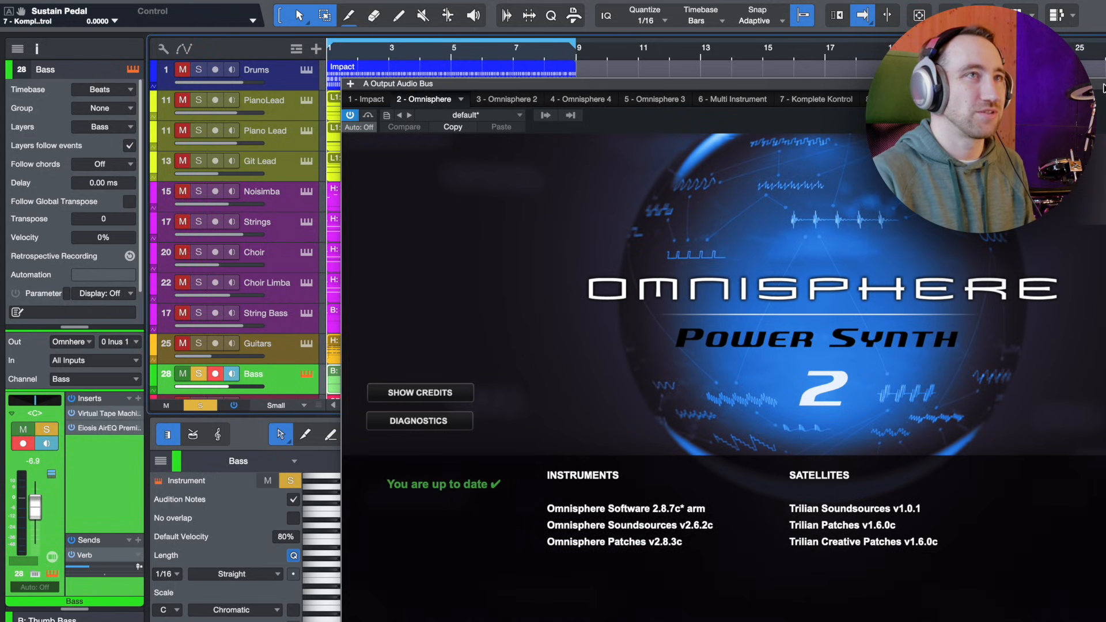
drag(1104, 85, 1105, 80)
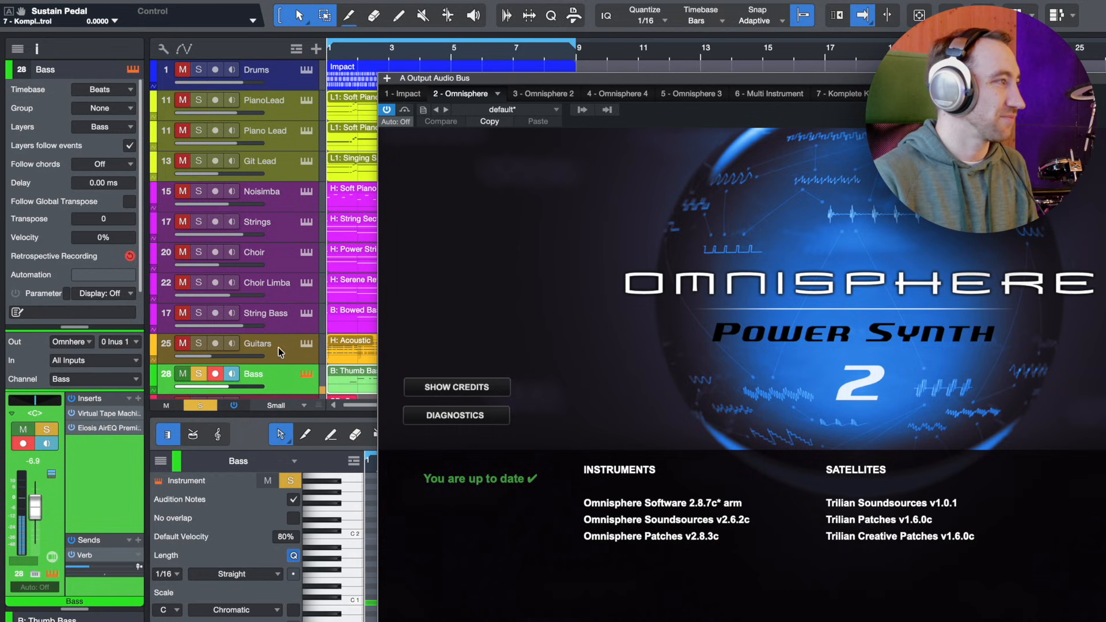
Step: Examine the Guitars part and its Nylon Guitar Full sound in Presence while playing the part in solo
click(336, 352)
scroll(521, 557, up, 10)
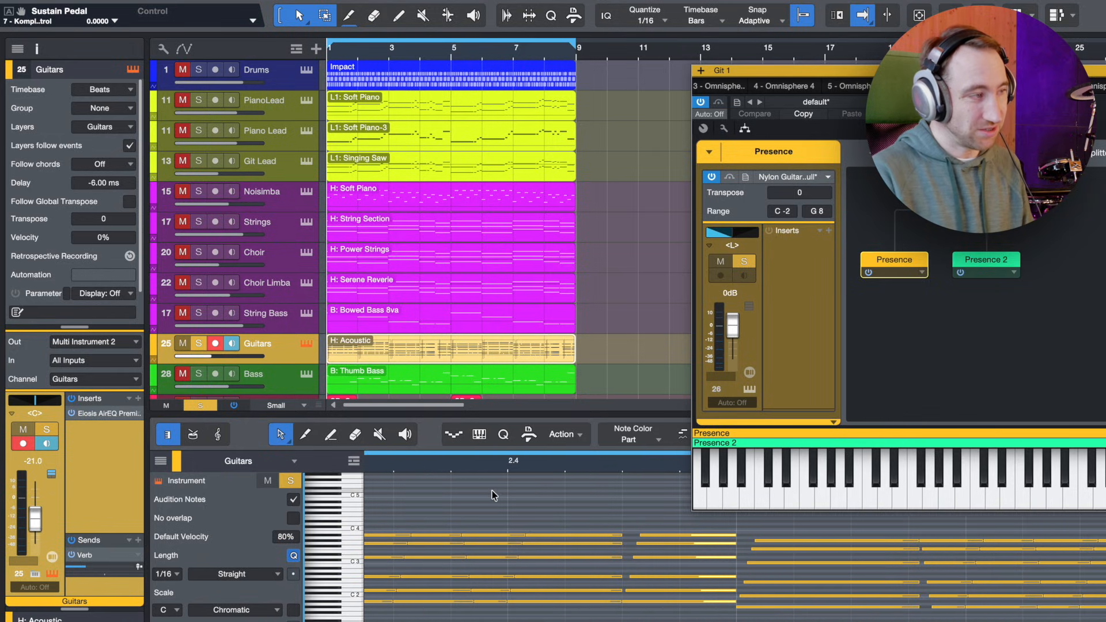
key(space)
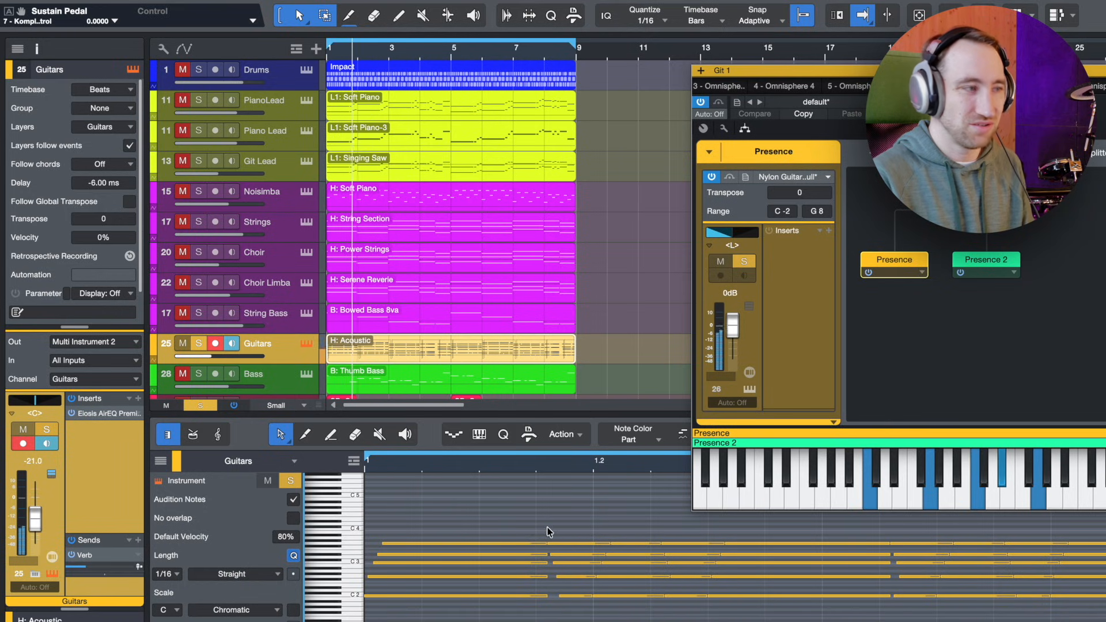
scroll(548, 531, down, 3)
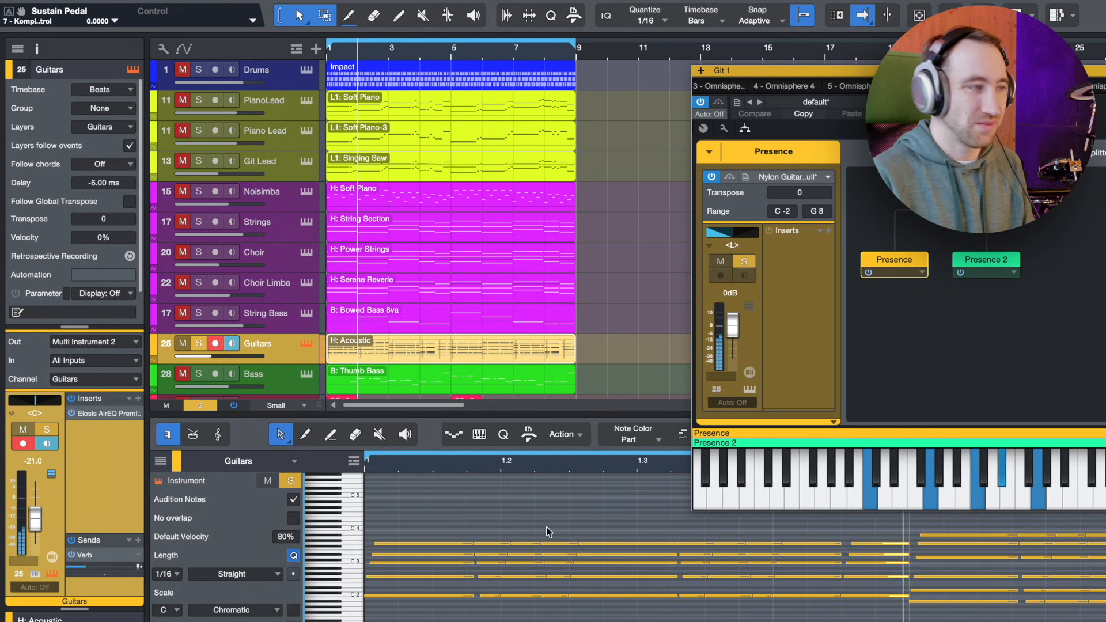
click(897, 262)
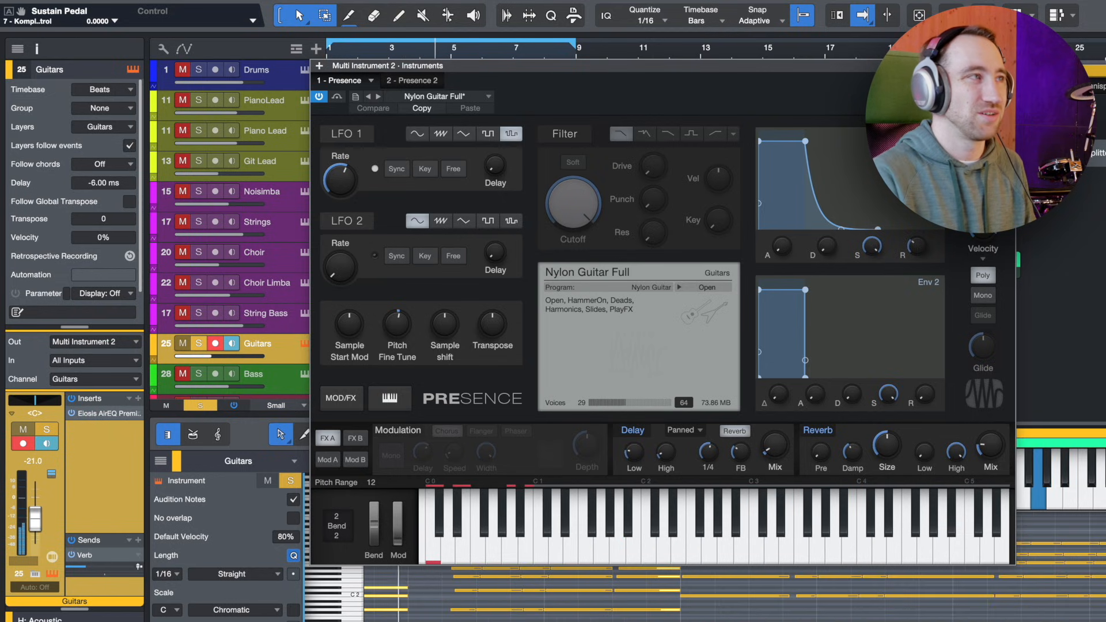
click(1007, 66)
key(space)
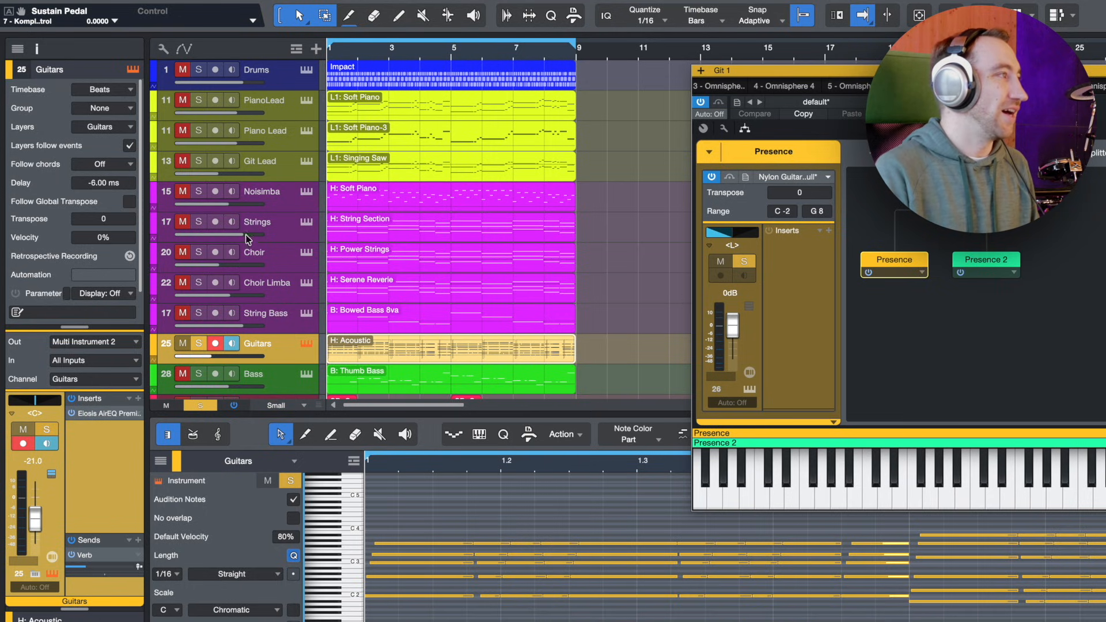
Step: Audition the Strings with the String Bass in solo, and add Choir and Choir Limba to the solo
click(285, 225)
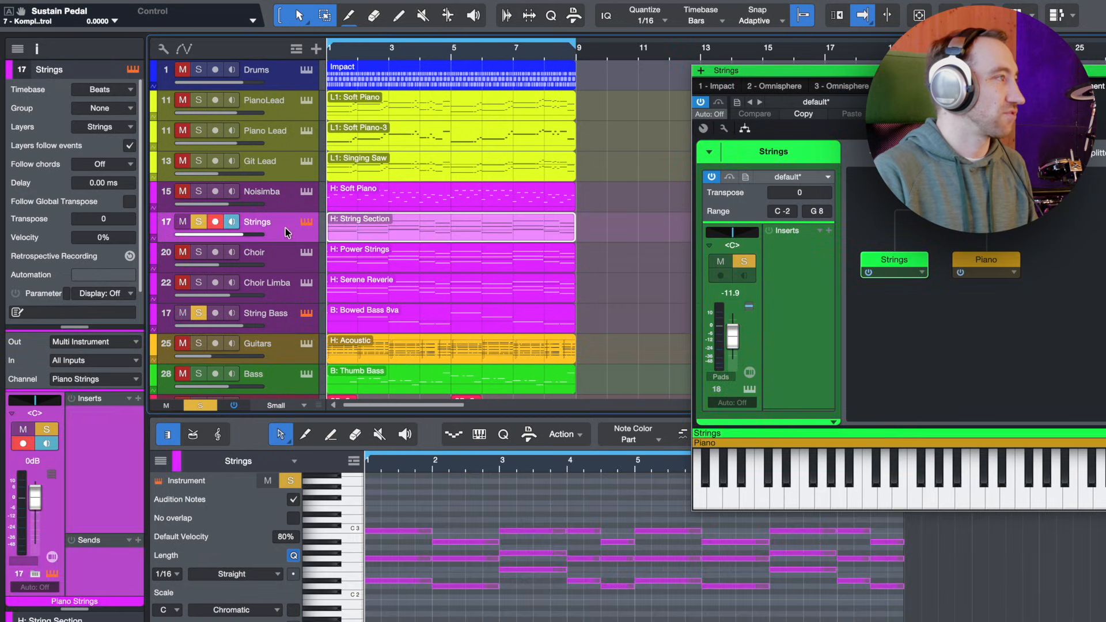
click(198, 253)
key(space)
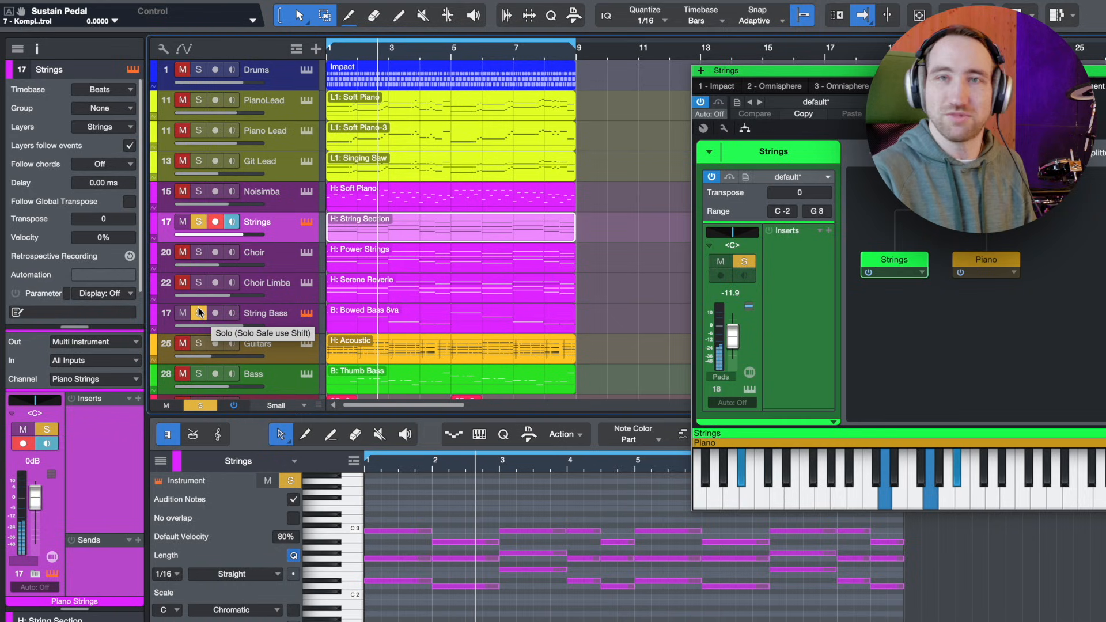
click(199, 283)
key(space)
click(198, 252)
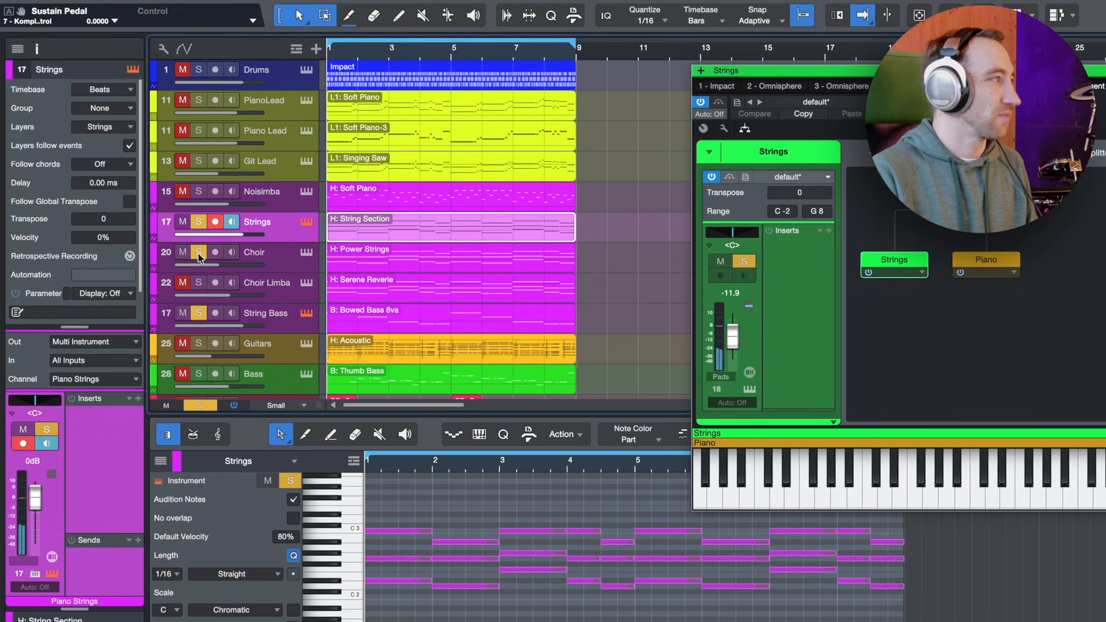
Step: Open the Choir track's Omnisphere patch Choir-like and play the soloed tracks
click(277, 261)
drag(1001, 75, 731, 70)
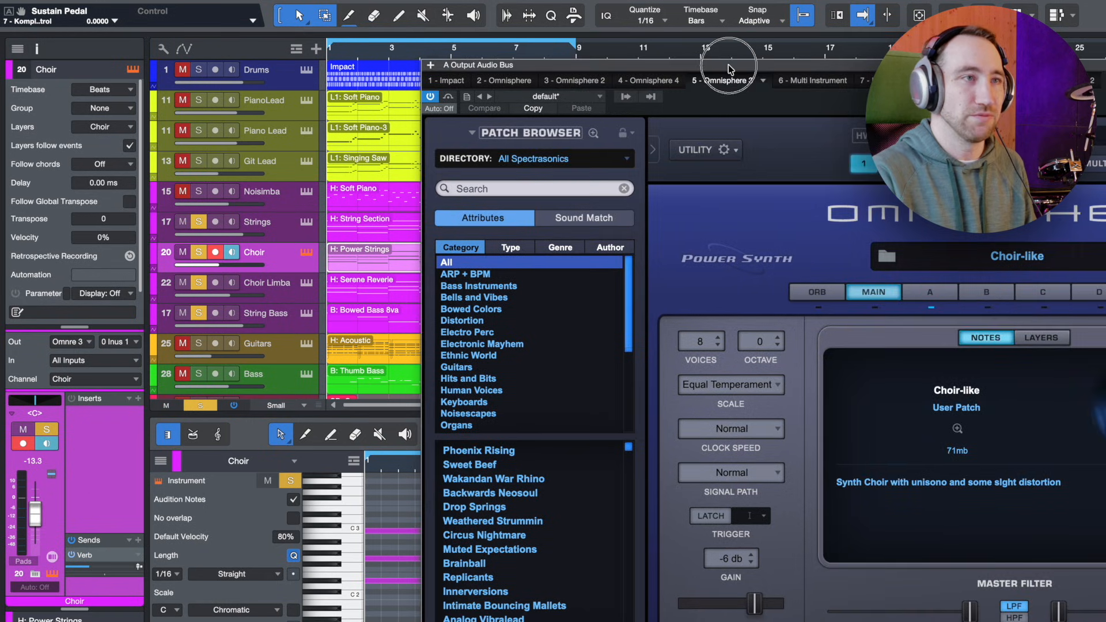
key(space)
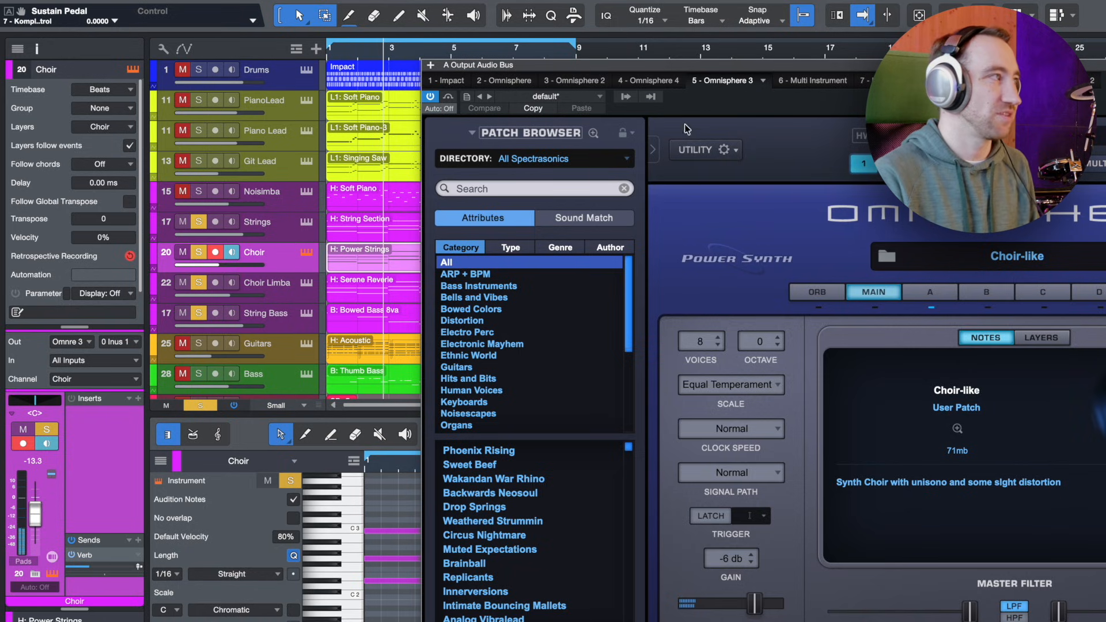
Step: Audition the Noisimba track while comparing layer A's SawSquare Bright and layer B's Double Gourd Pick in Omnisphere
click(277, 204)
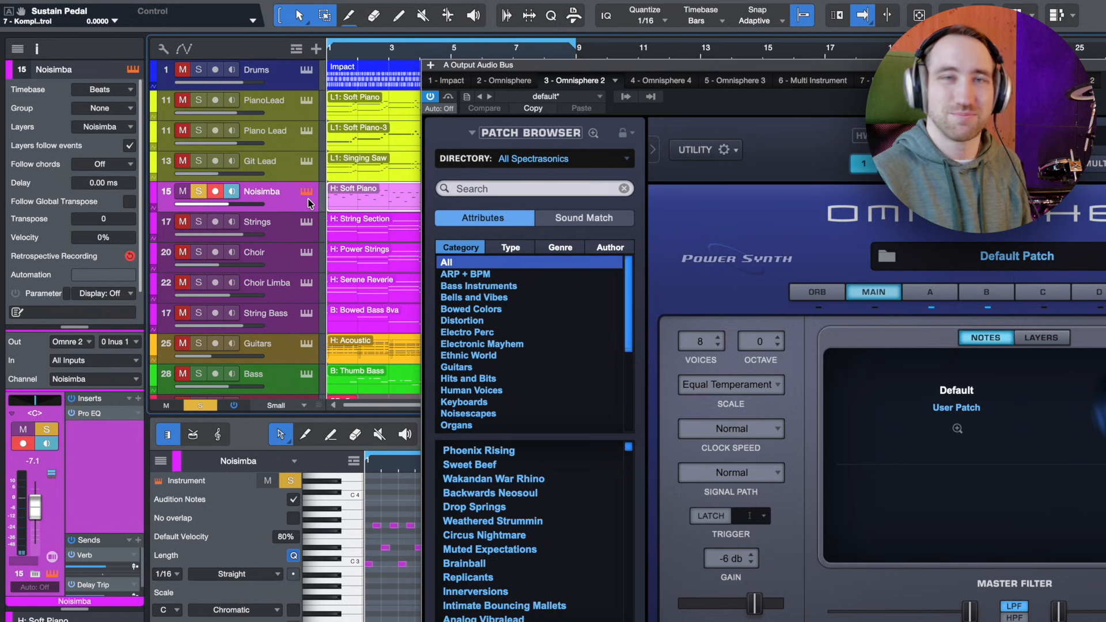
click(934, 291)
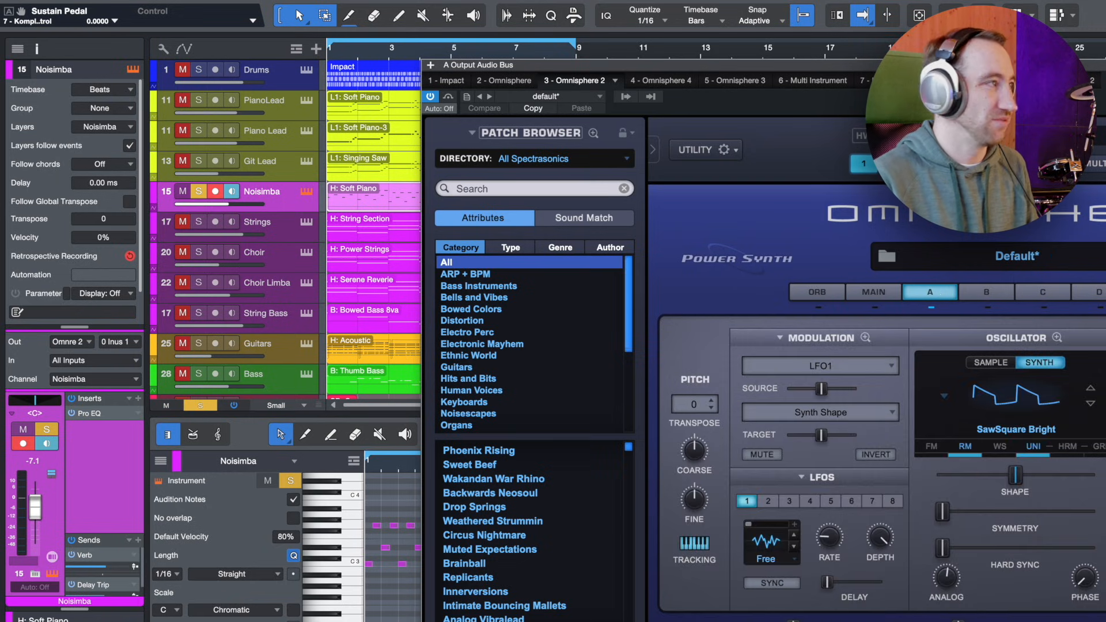
key(space)
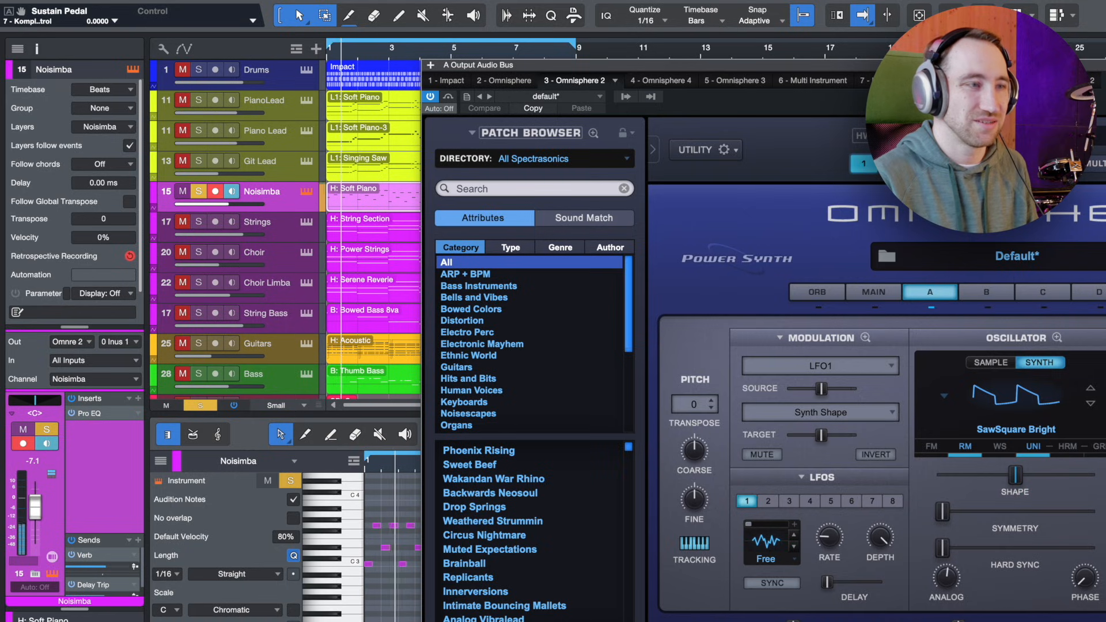
key(space)
click(986, 292)
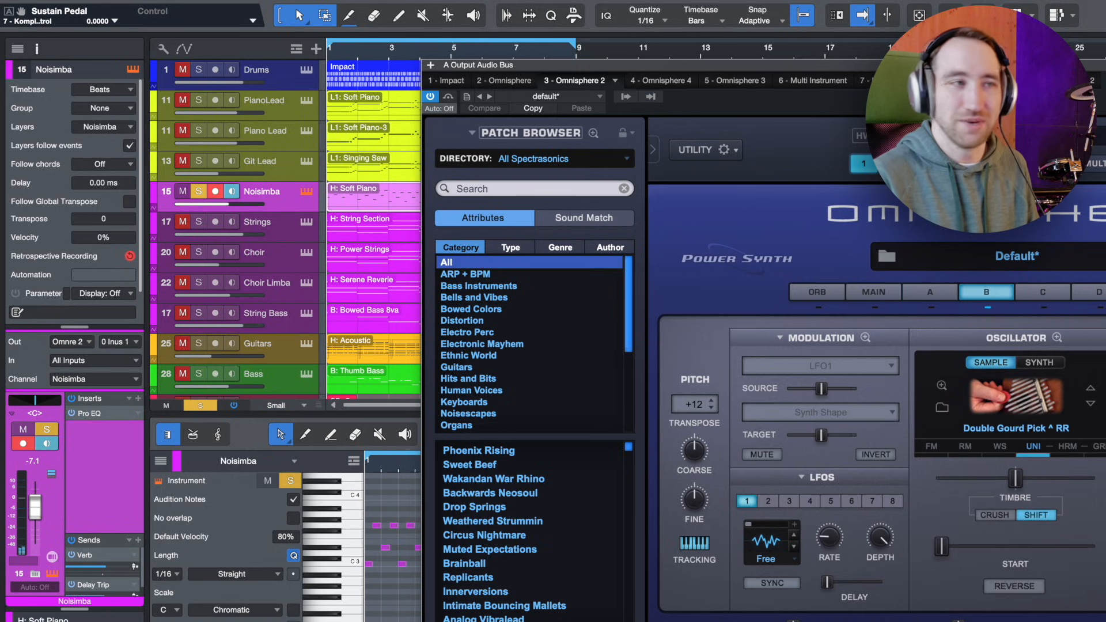
key(space)
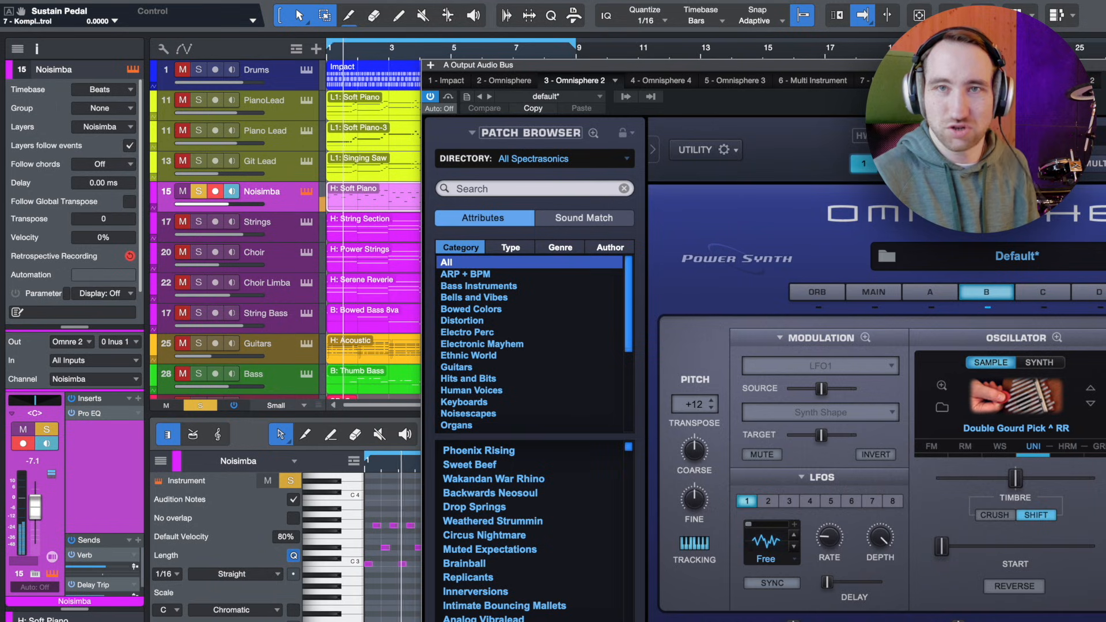
click(930, 306)
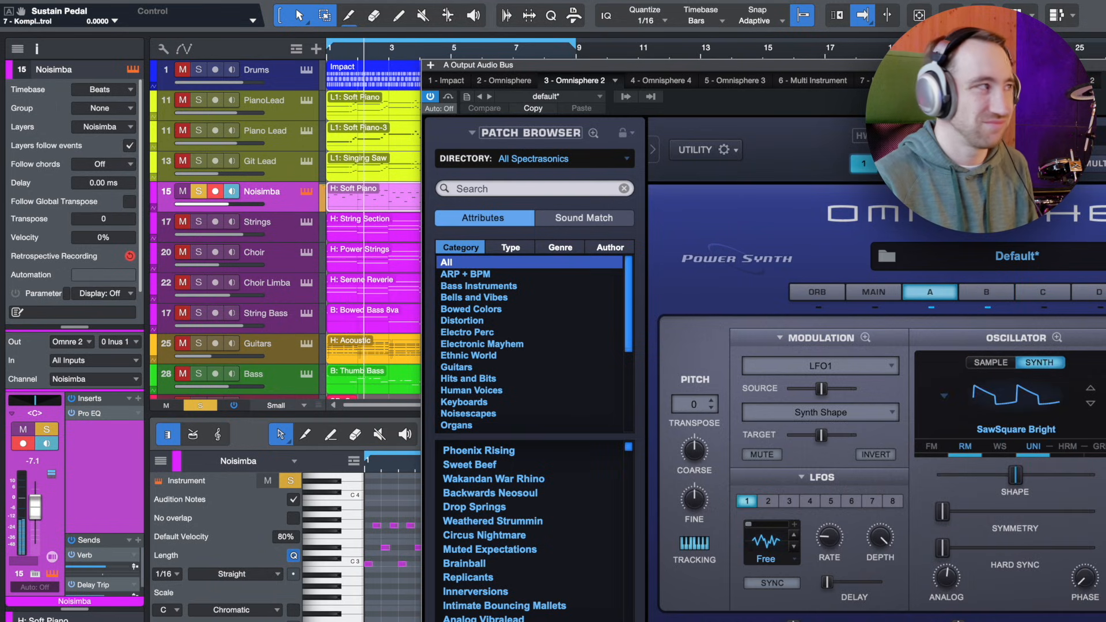
key(space)
Step: Play the Noisimba, Strings, Choir, Choir Limba and String Bass tracks together in solo, and clear all solos
click(199, 221)
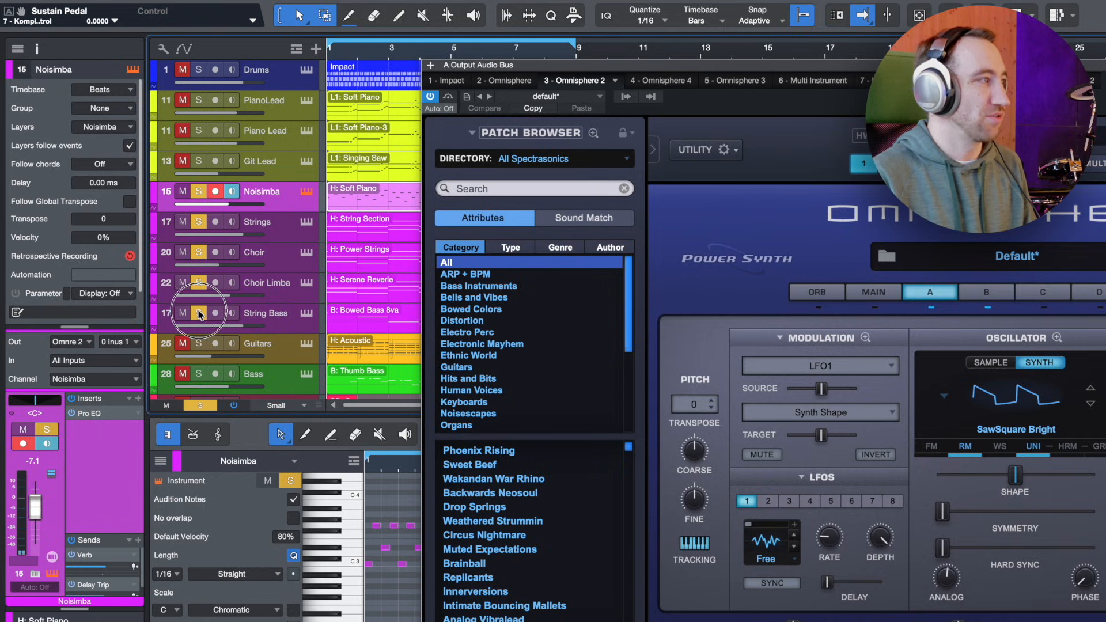
key(space)
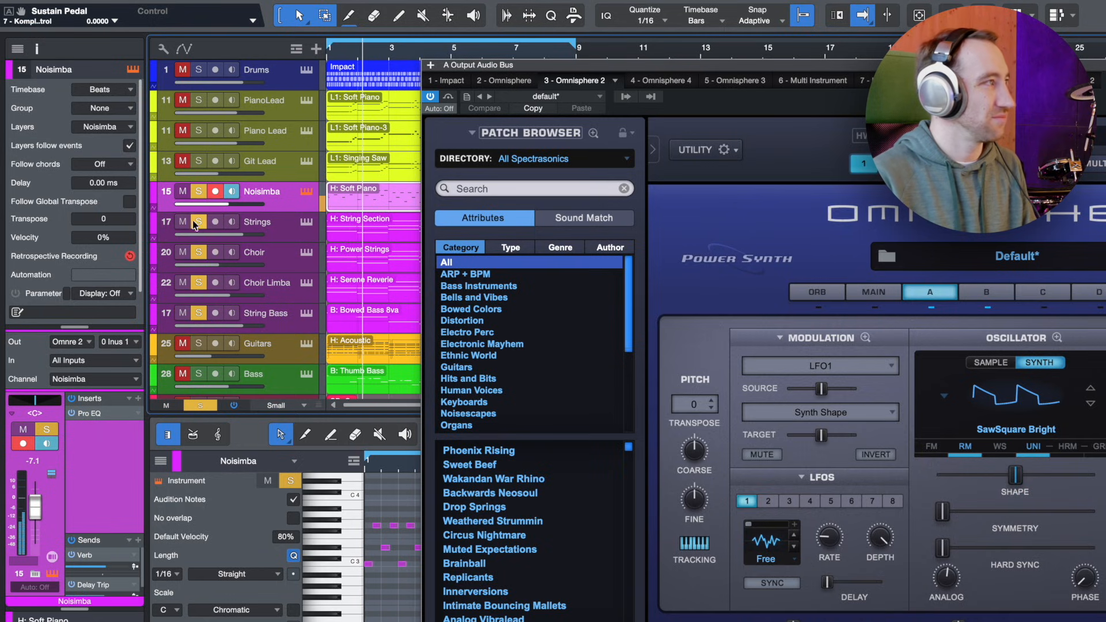
click(200, 405)
Step: Examine PianoLead's The Maverick instrument, audition both piano leads in solo, and select the Git Lead track for listening
click(267, 115)
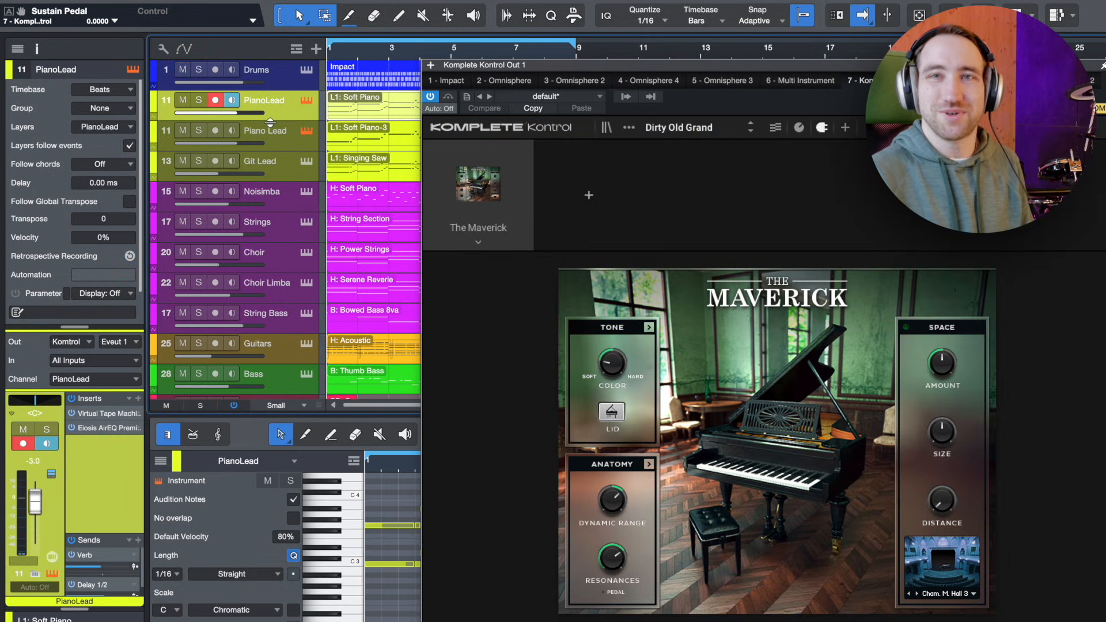
click(200, 101)
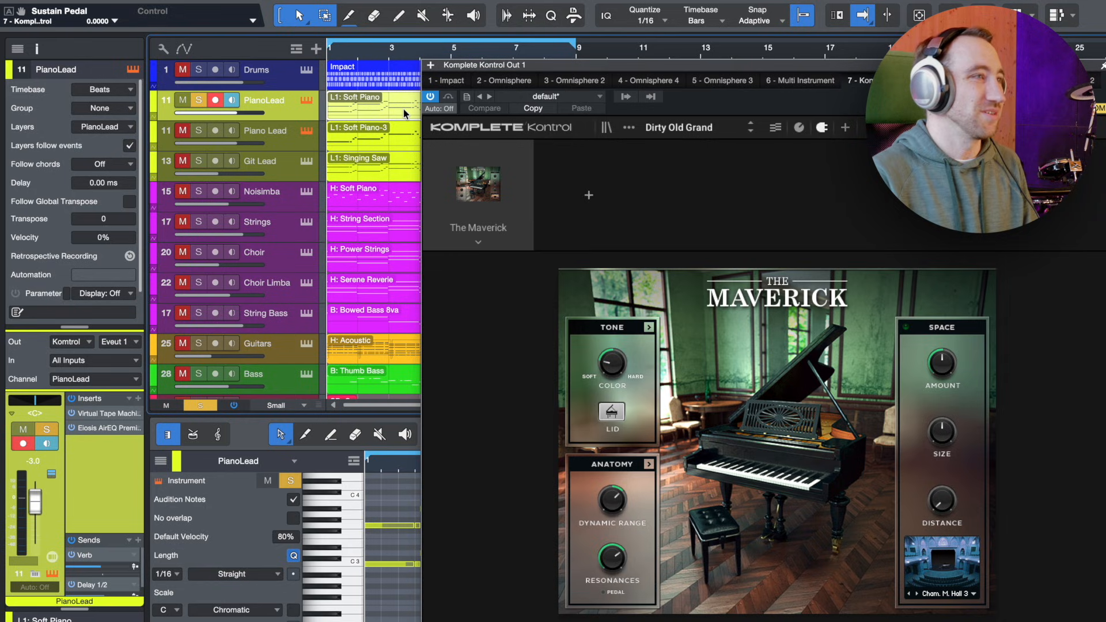
click(197, 130)
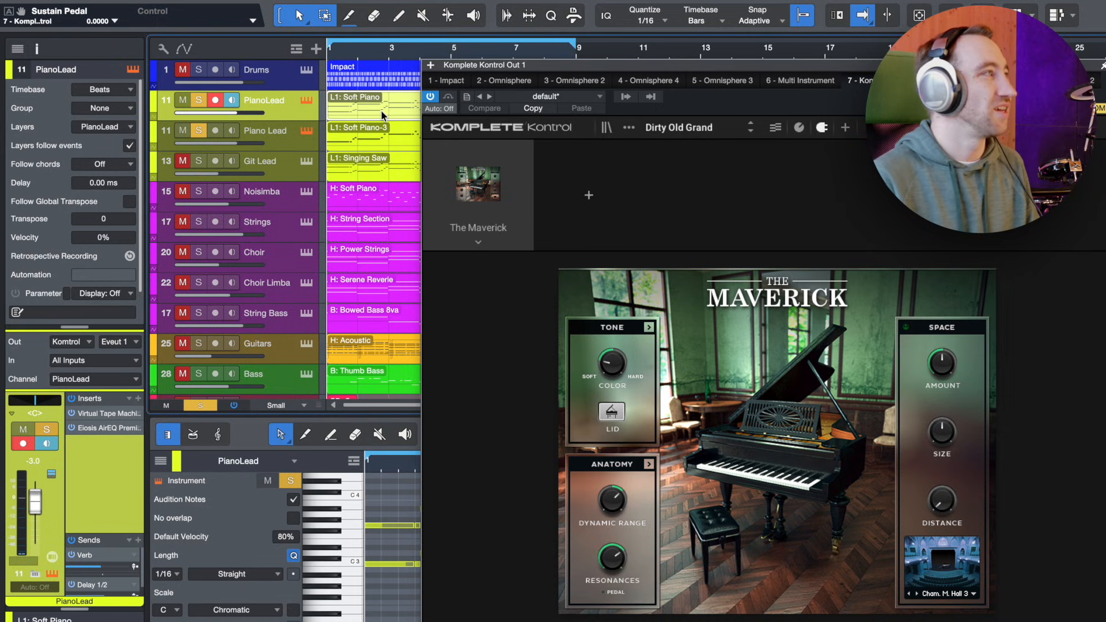
click(296, 172)
key(space)
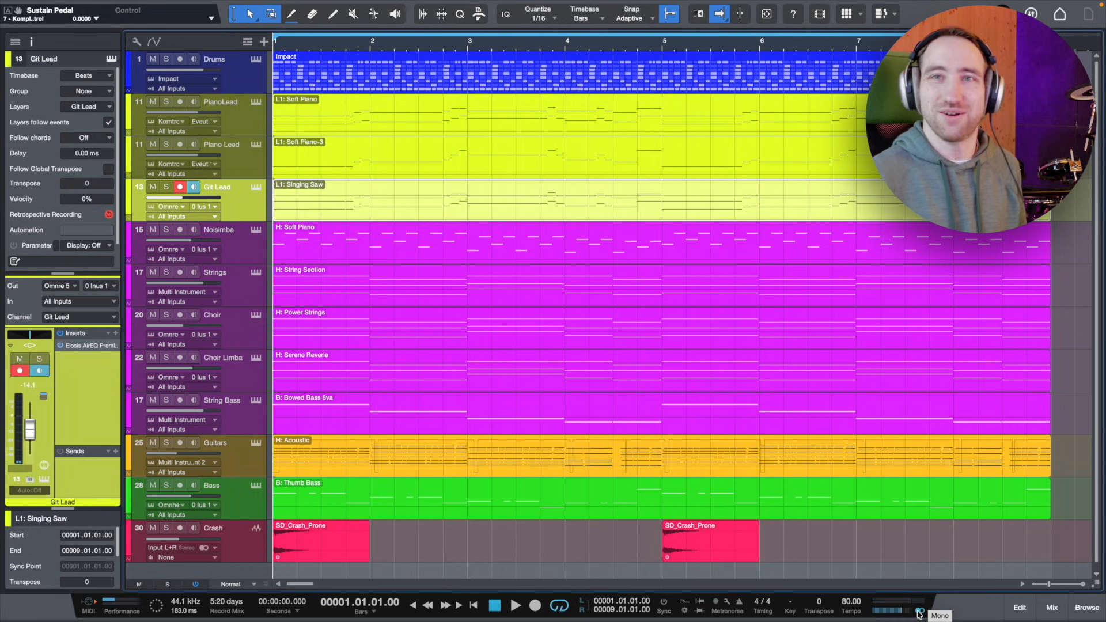
Step: Play the full arrangement from the start with all tracks unsoloed, and stop playback
key(space)
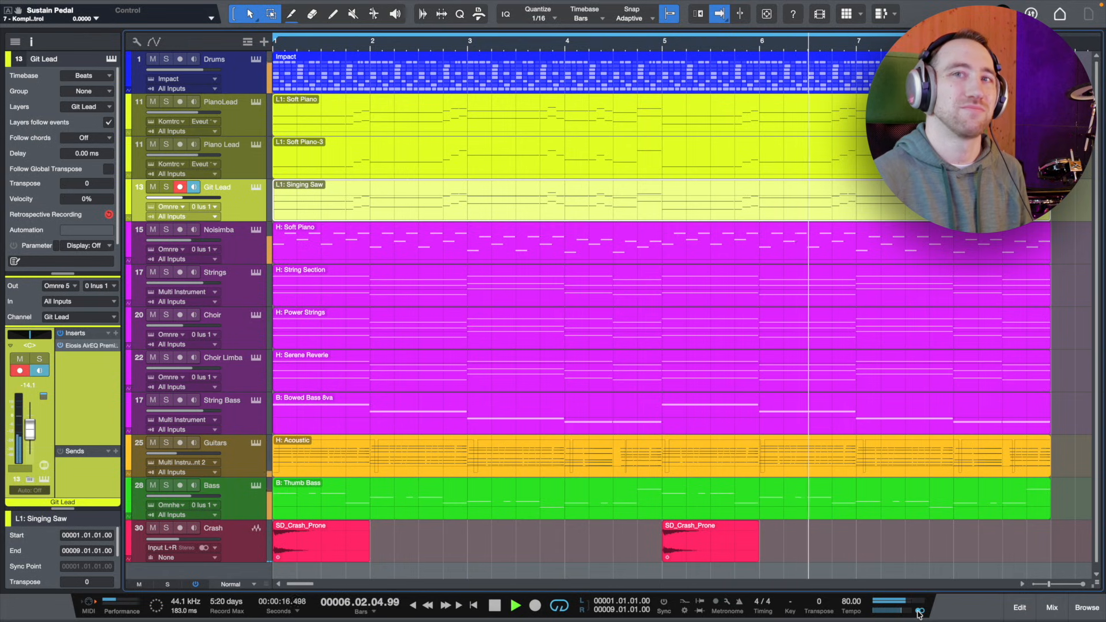
key(space)
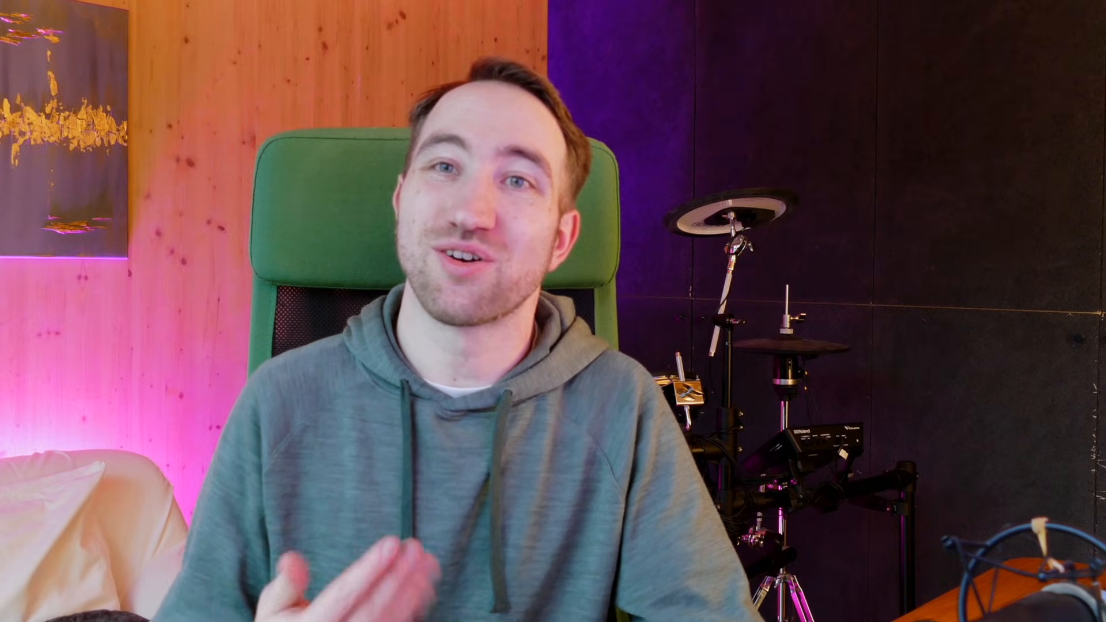